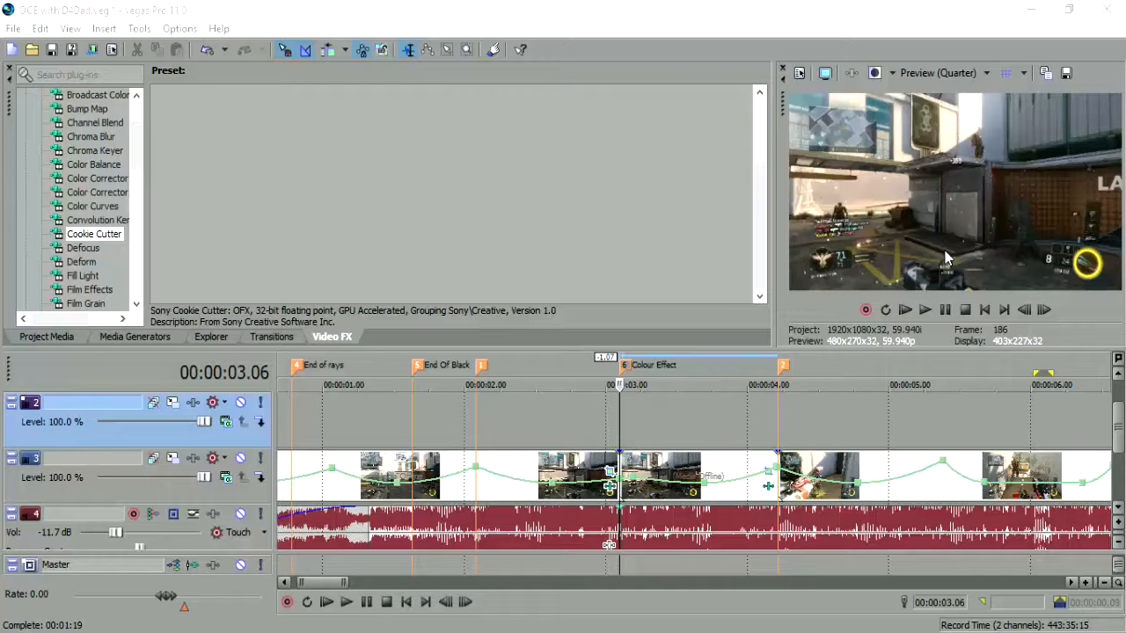
Copy the clip section between the Colour Effect marker and marker 2 from track 3 onto track 2 directly above it.
left_click(1043, 310)
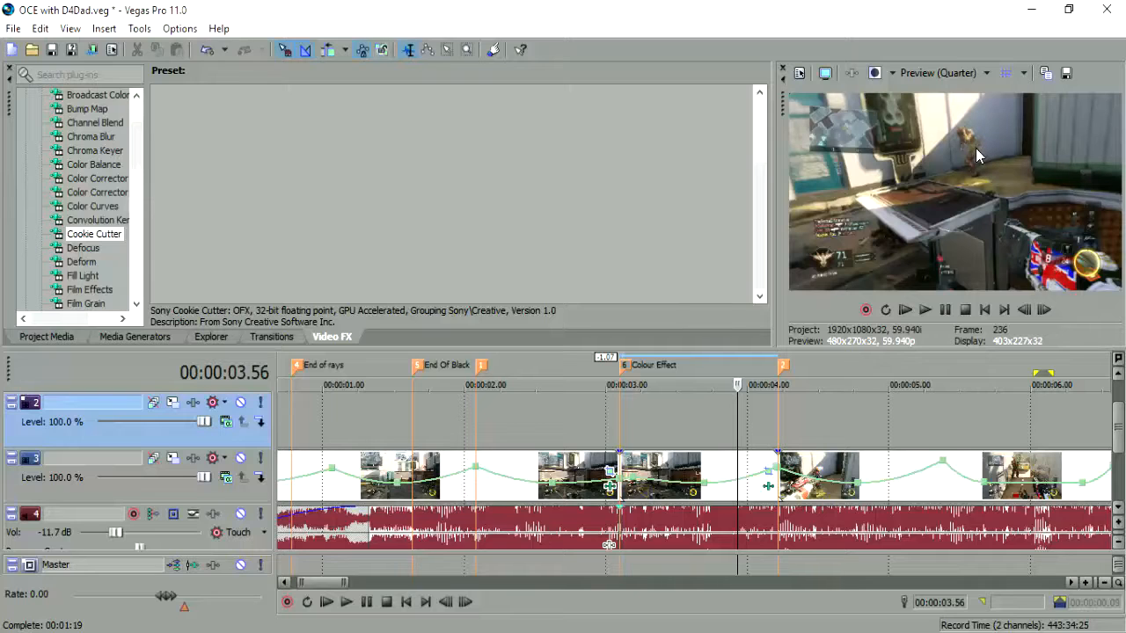
left_click(622, 482)
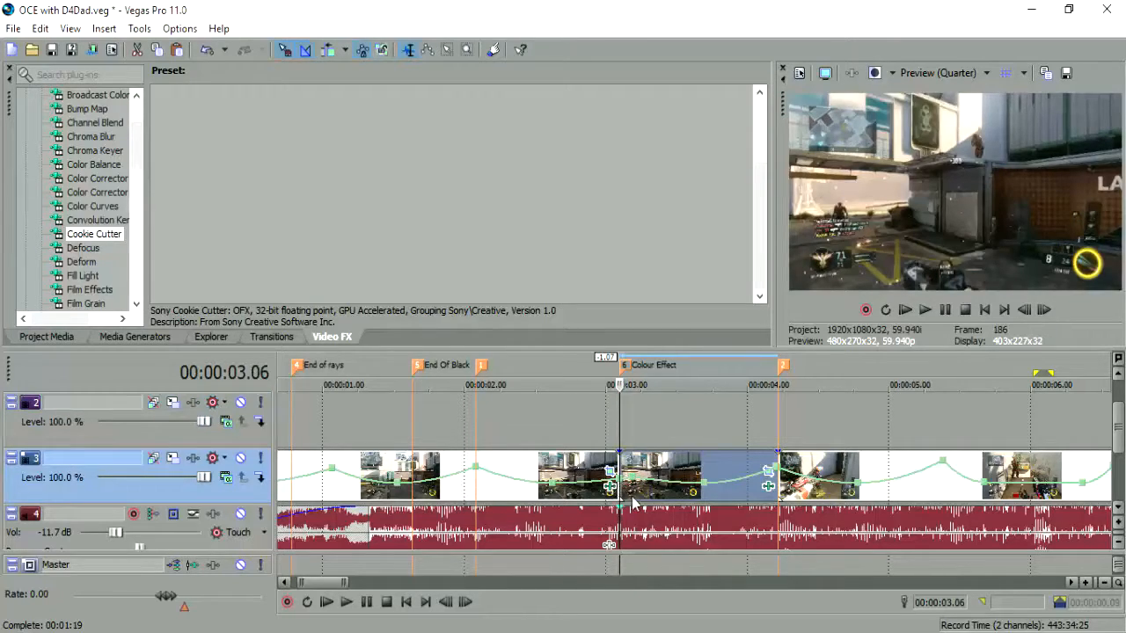
left_click(183, 443)
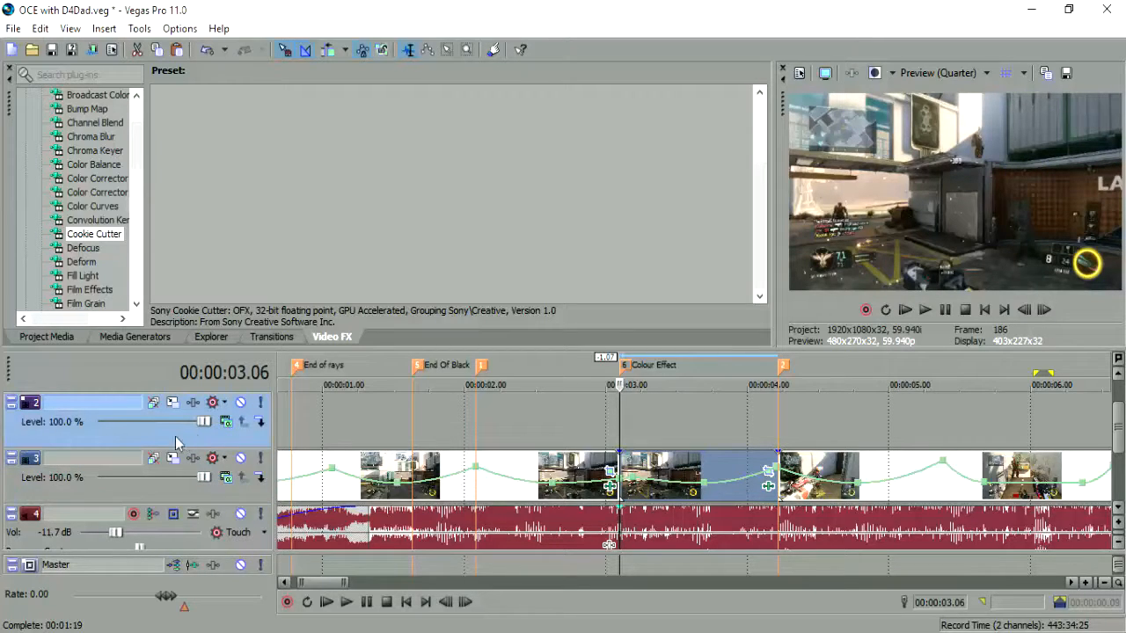
left_click_drag(300, 582, 290, 582)
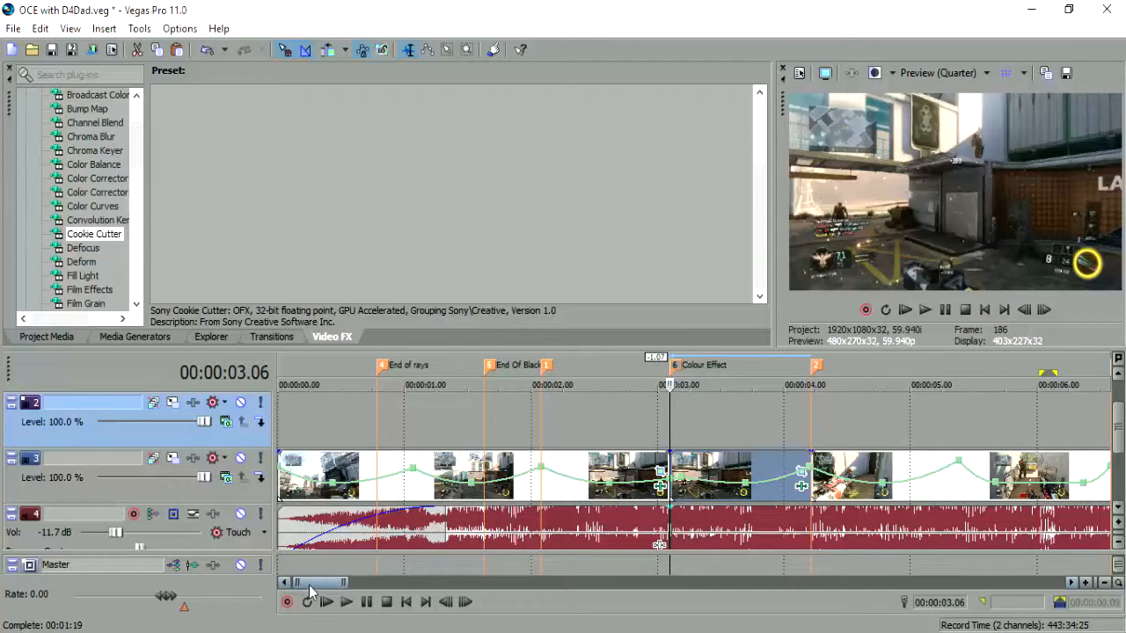
left_click_drag(300, 582, 307, 582)
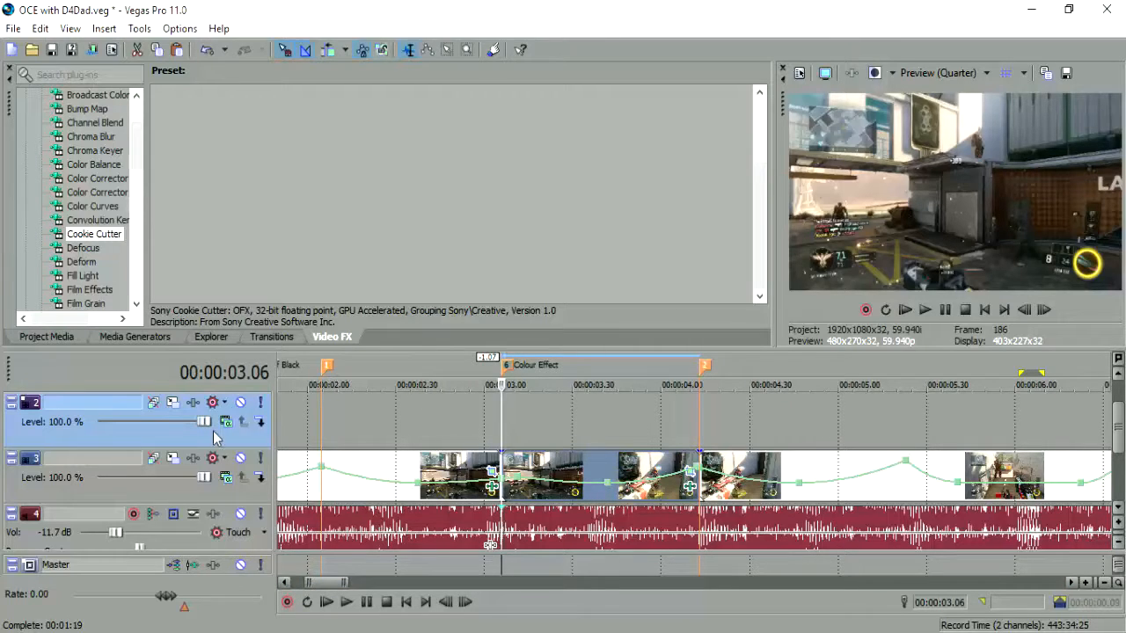
left_click(507, 462)
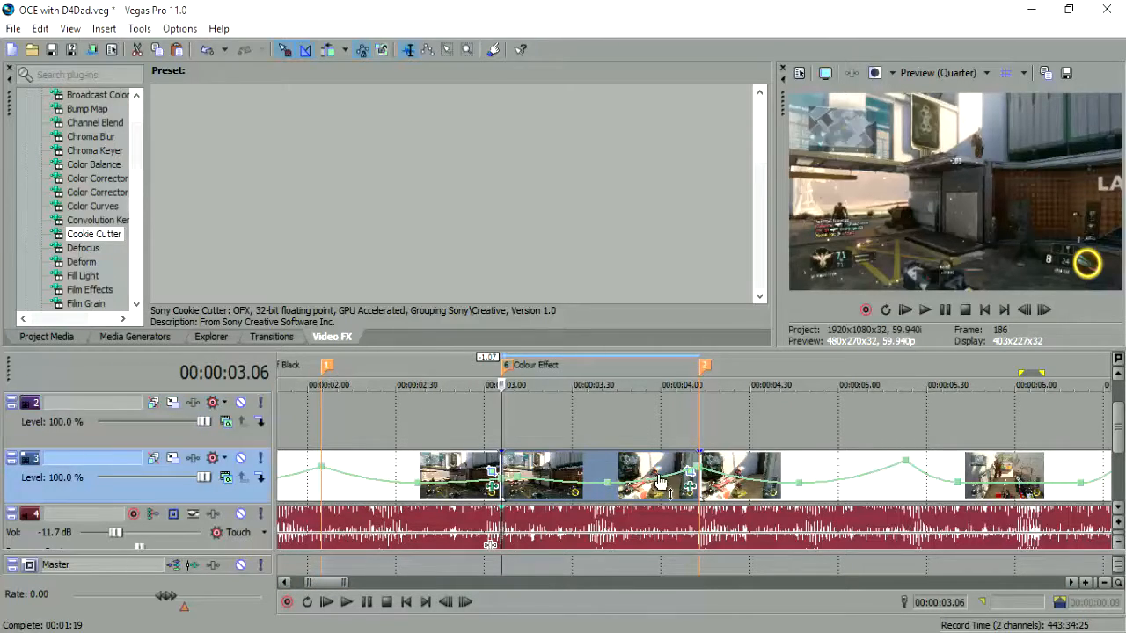
left_click(701, 483)
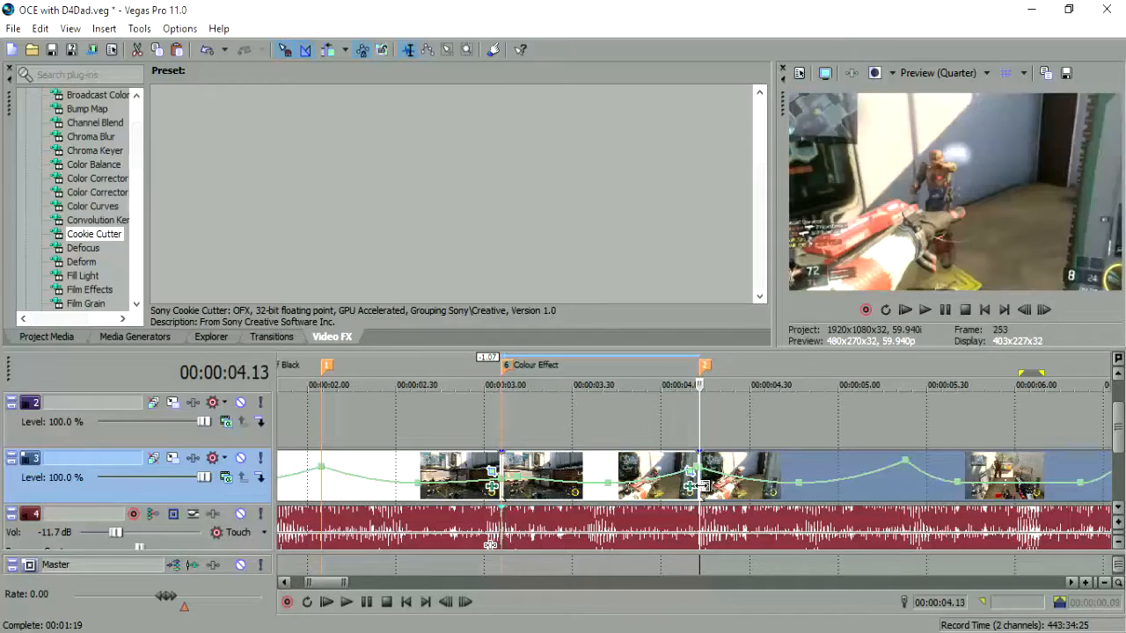
left_click(585, 481)
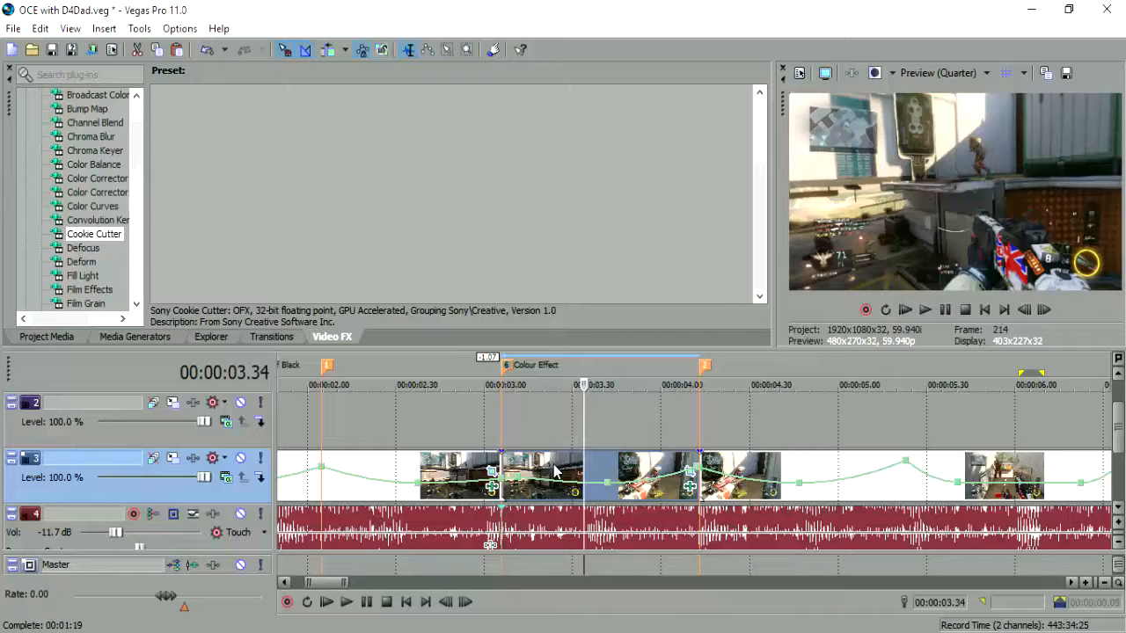
left_click_drag(555, 465, 552, 418)
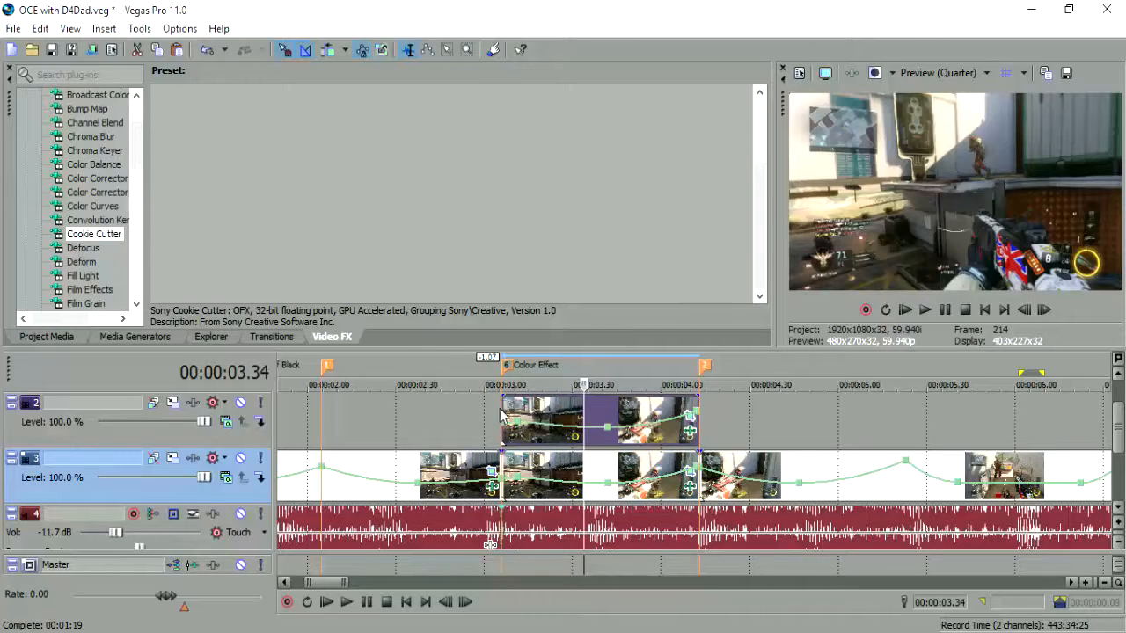
Examine the copied clip on track 2 at several points and compare it with the original on track 3.
left_click(510, 415)
left_click(609, 435)
left_click(671, 434)
left_click(605, 410)
left_click(575, 406)
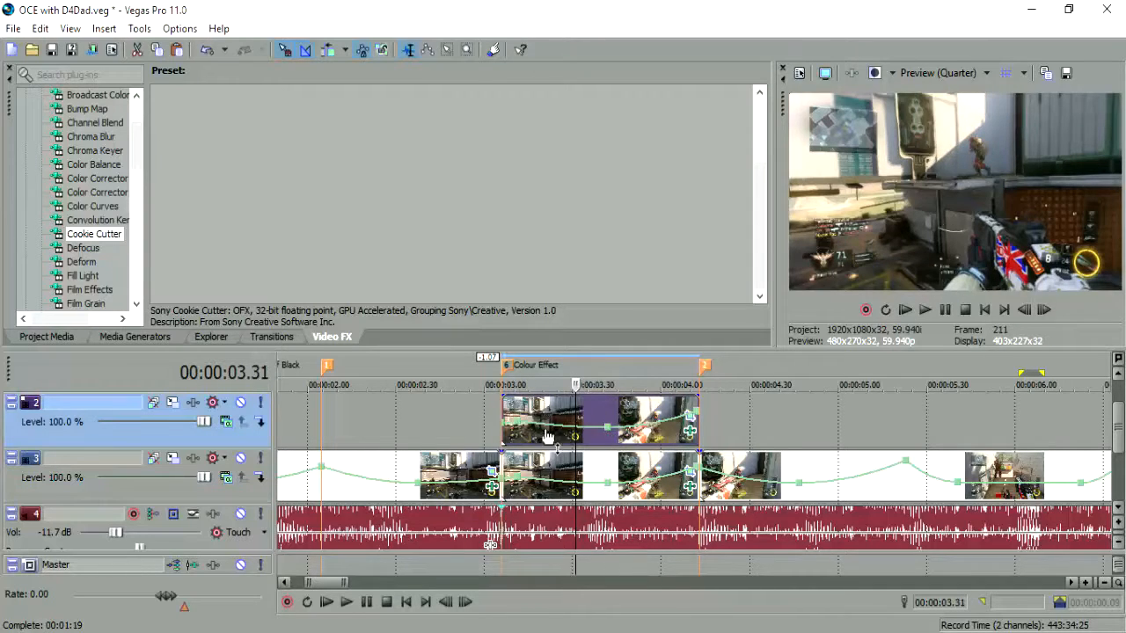
left_click(540, 437)
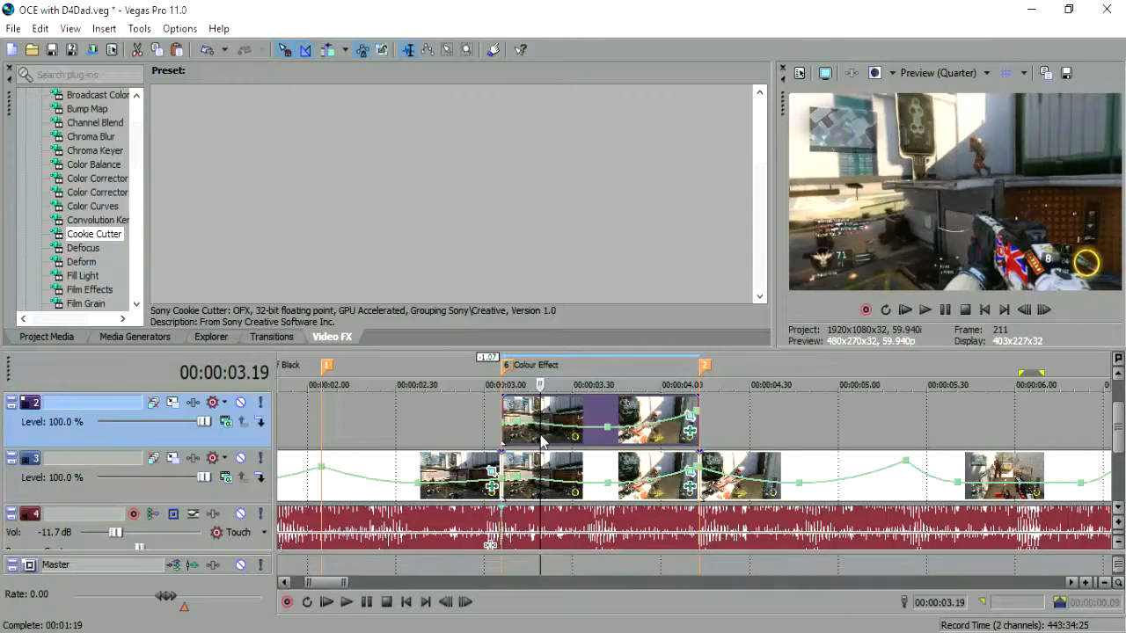
left_click(502, 410)
left_click(604, 409)
left_click(653, 412)
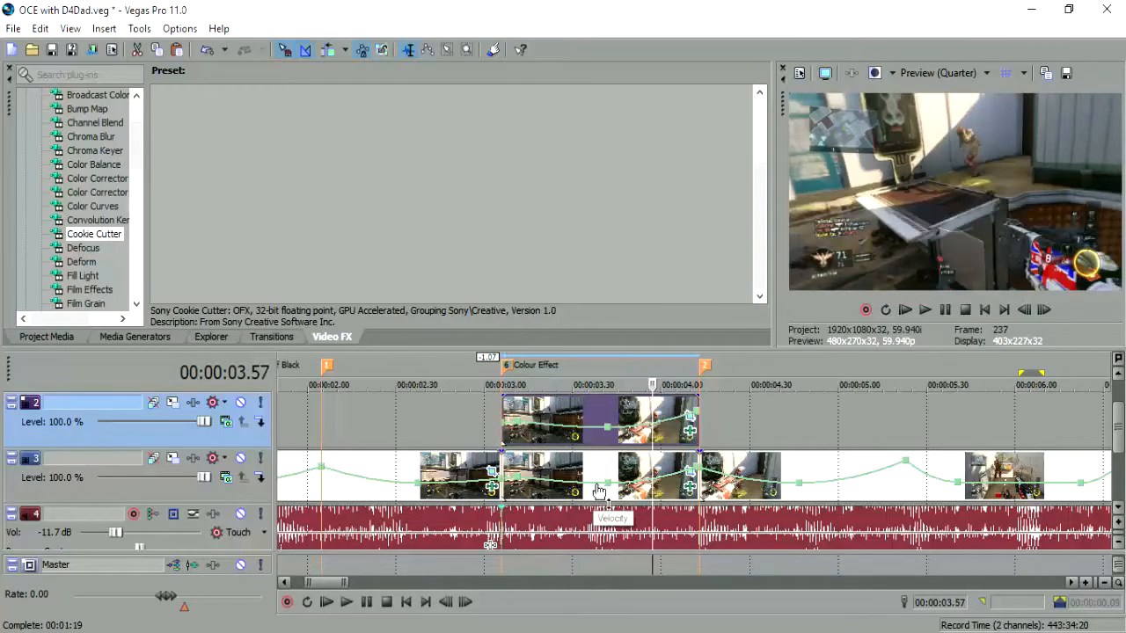
left_click(621, 466)
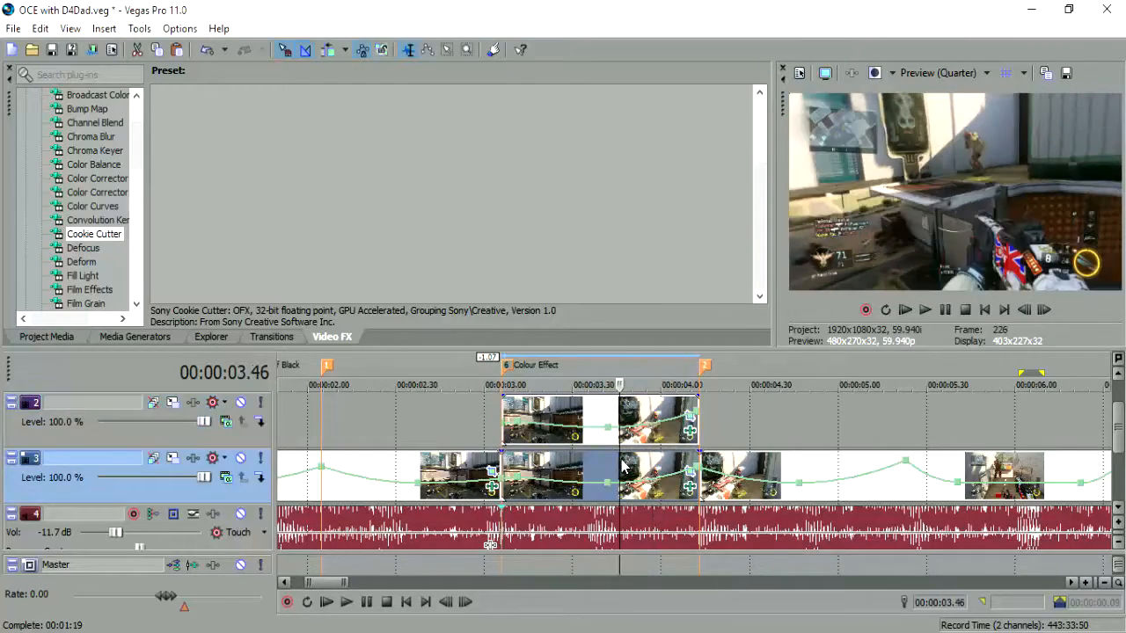
left_click(631, 409)
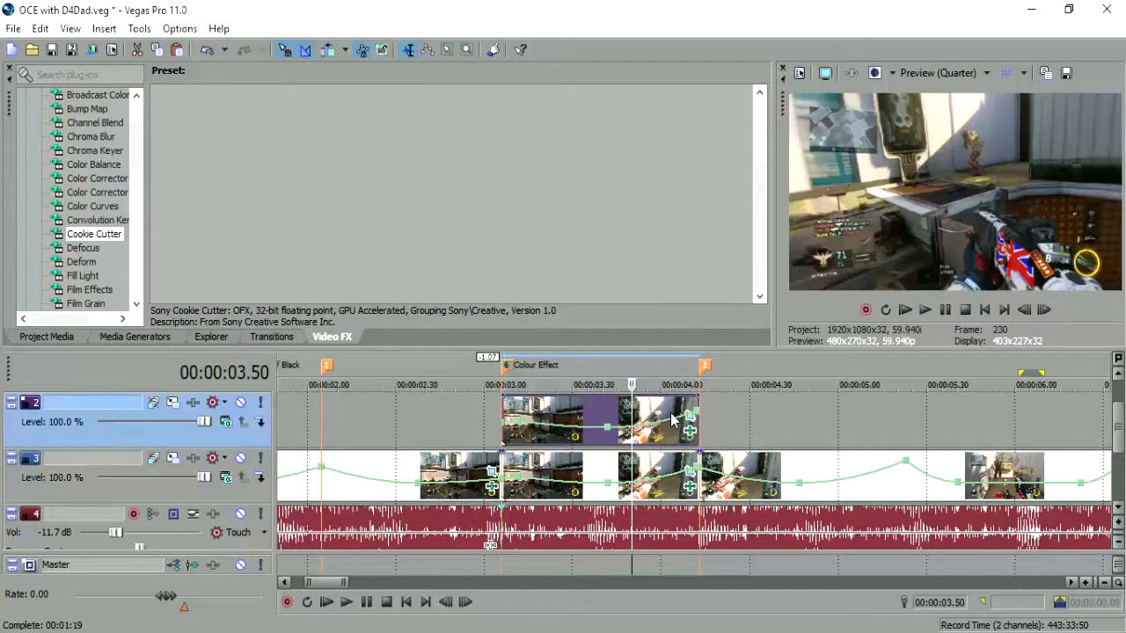
Apply the Cookie Cutter effect's Yellow Glowing Portrait preset to the copied clip on track 2.
left_click(95, 222)
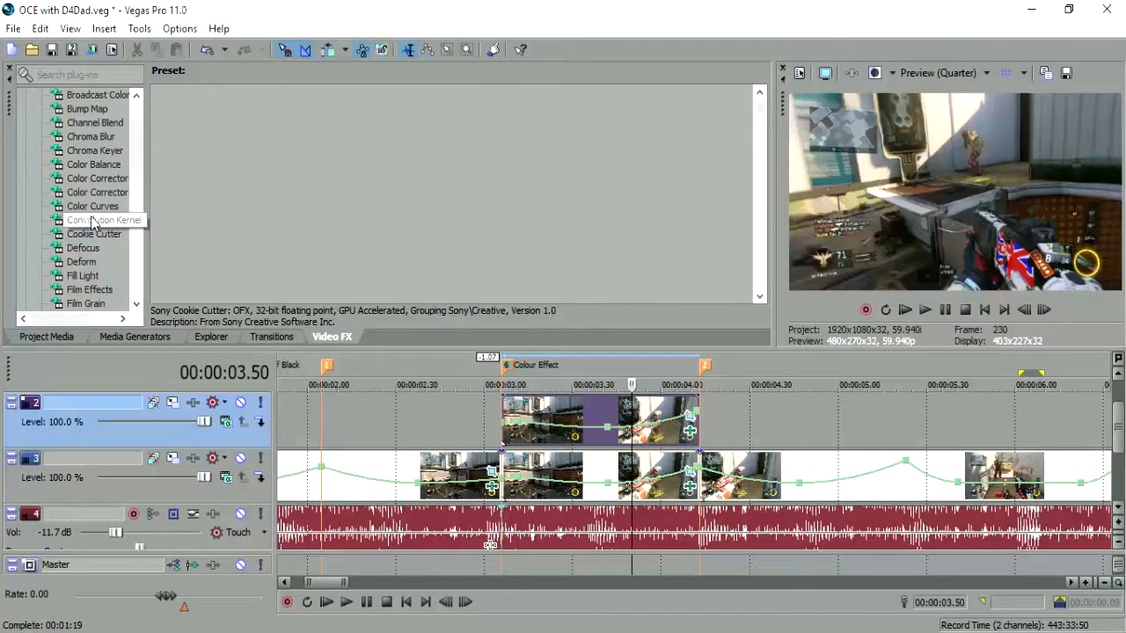
left_click(97, 233)
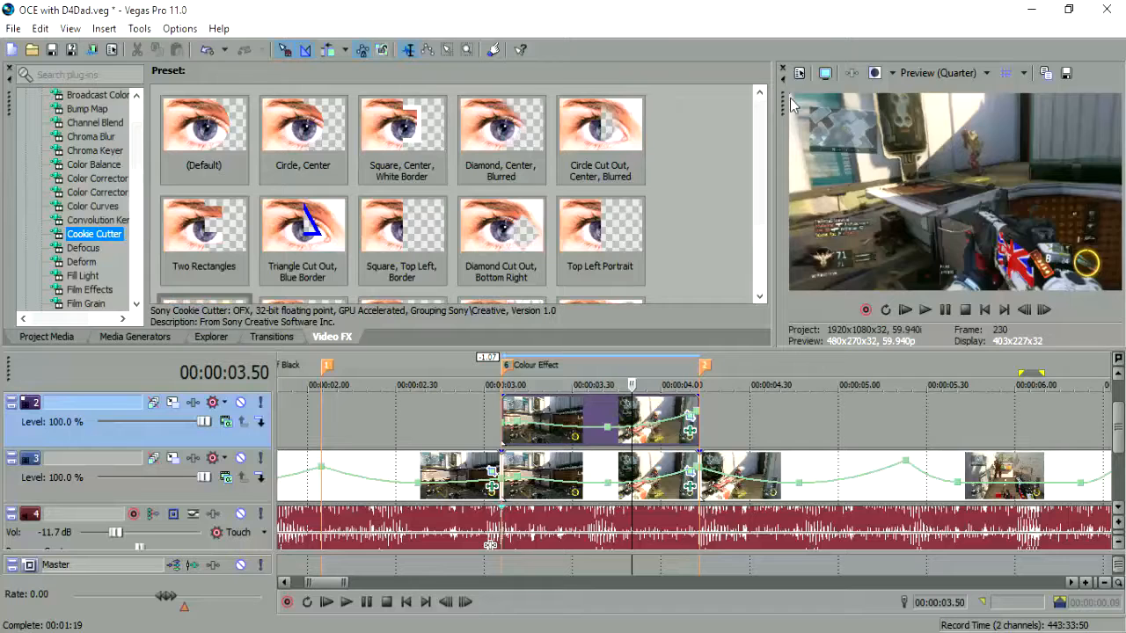
scroll(758, 224, "down", 2)
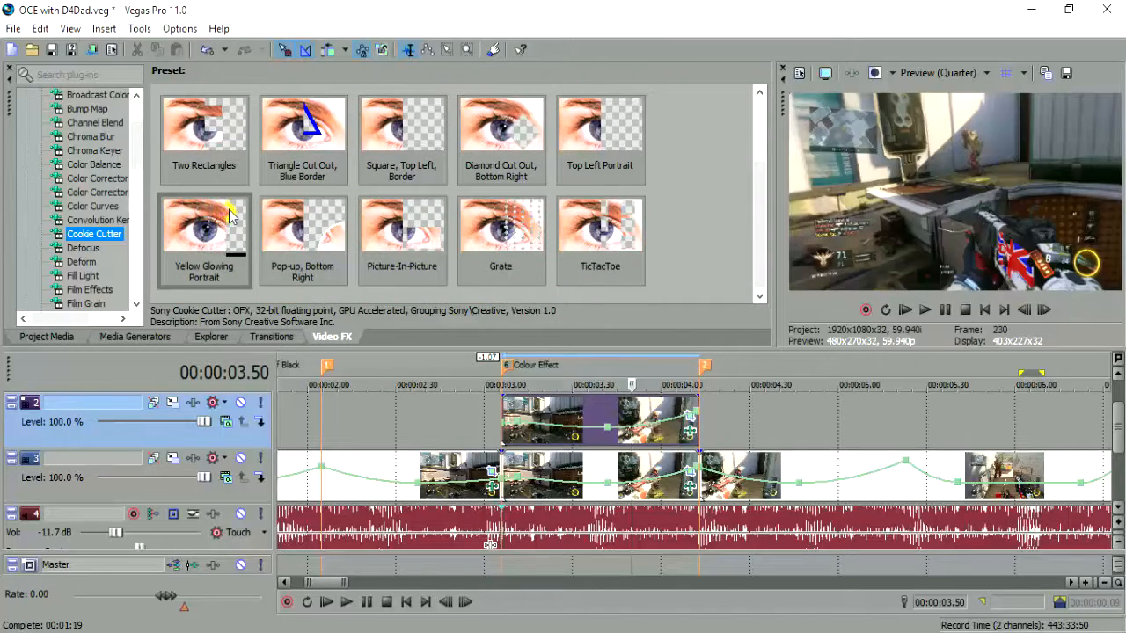
left_click_drag(227, 215, 599, 421)
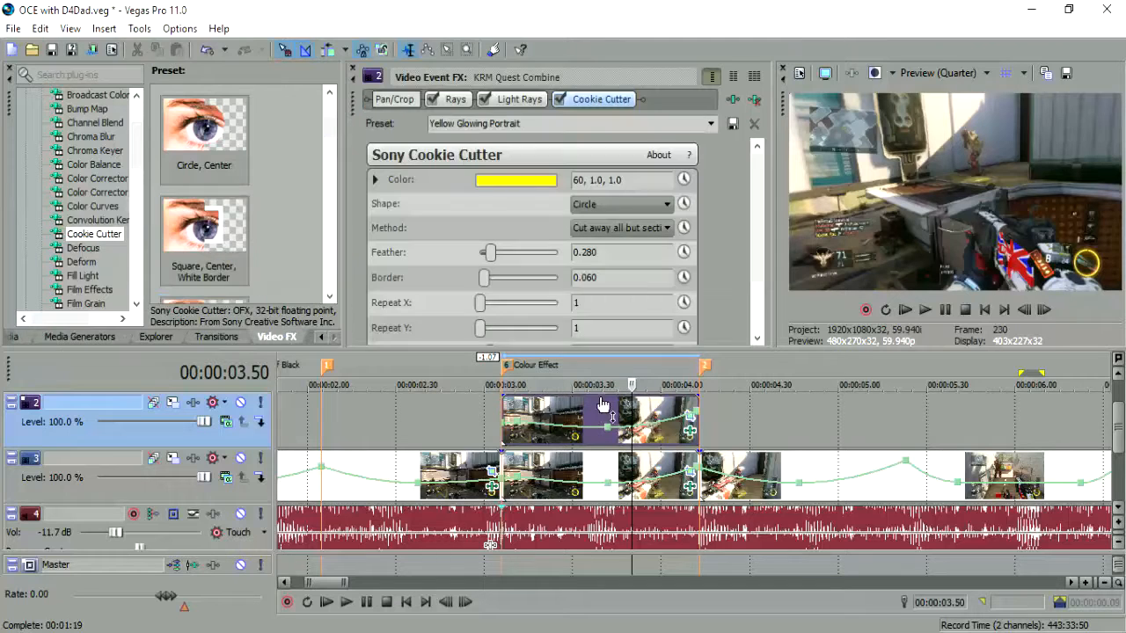
Mute track 3 and, at the clip's start, set the Cookie Cutter feather to 0.105 and border to 0.011.
left_click(504, 422)
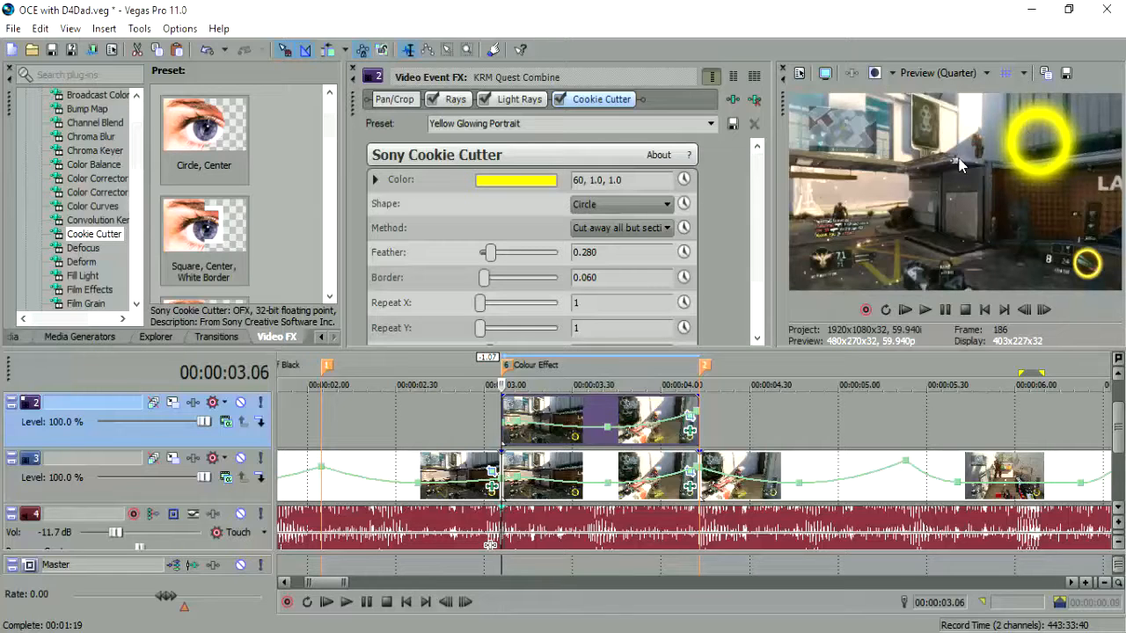
left_click(238, 458)
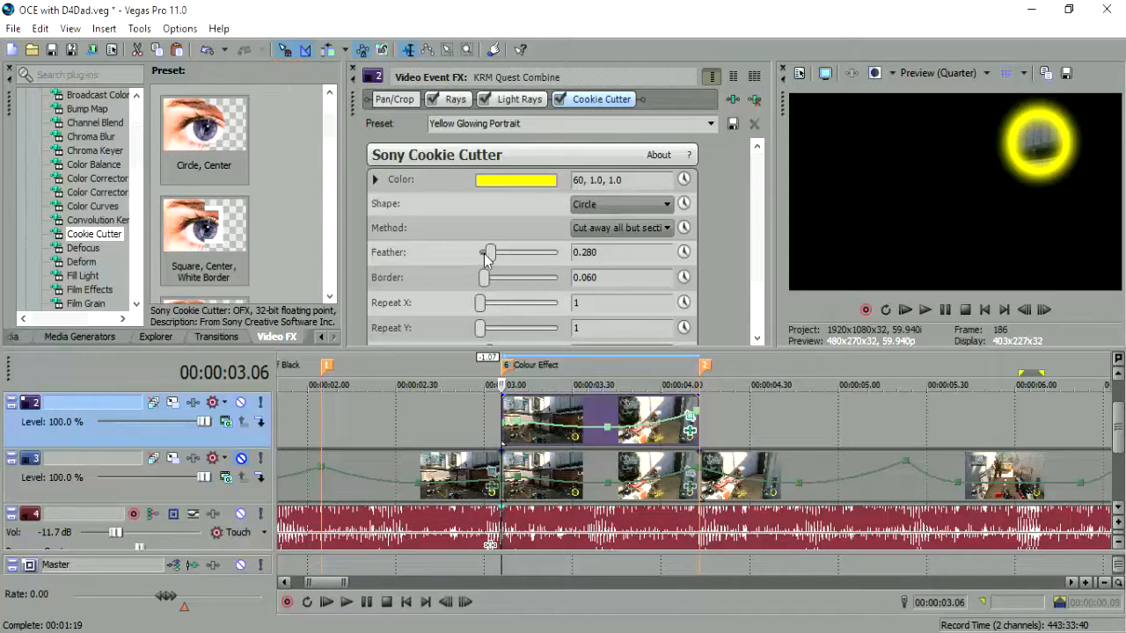
left_click_drag(492, 255, 477, 253)
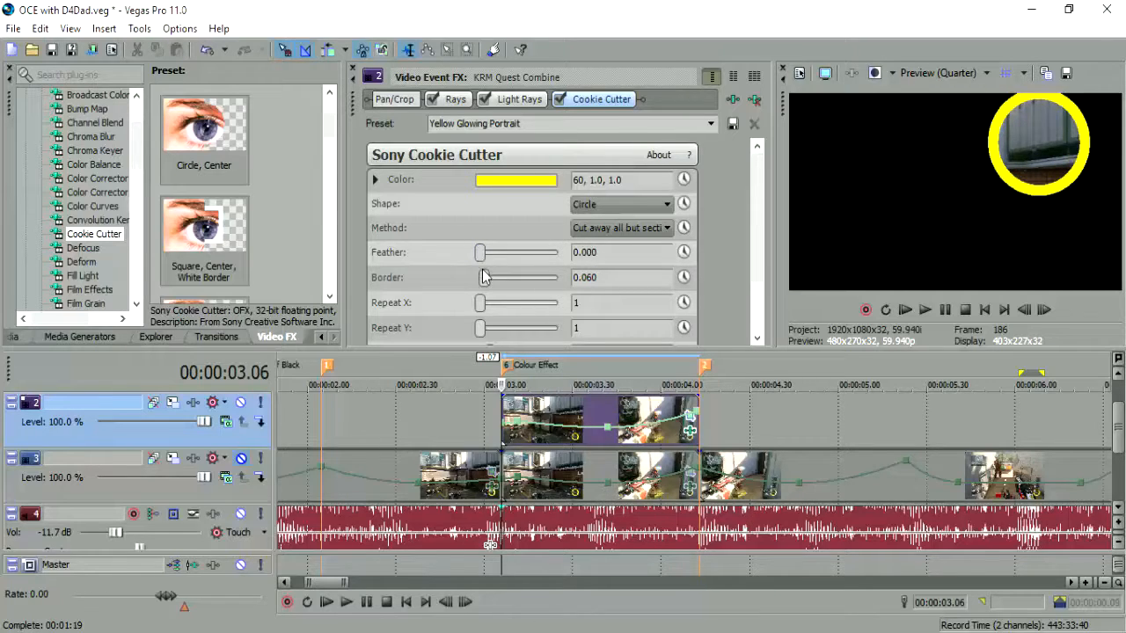
left_click_drag(483, 278, 480, 278)
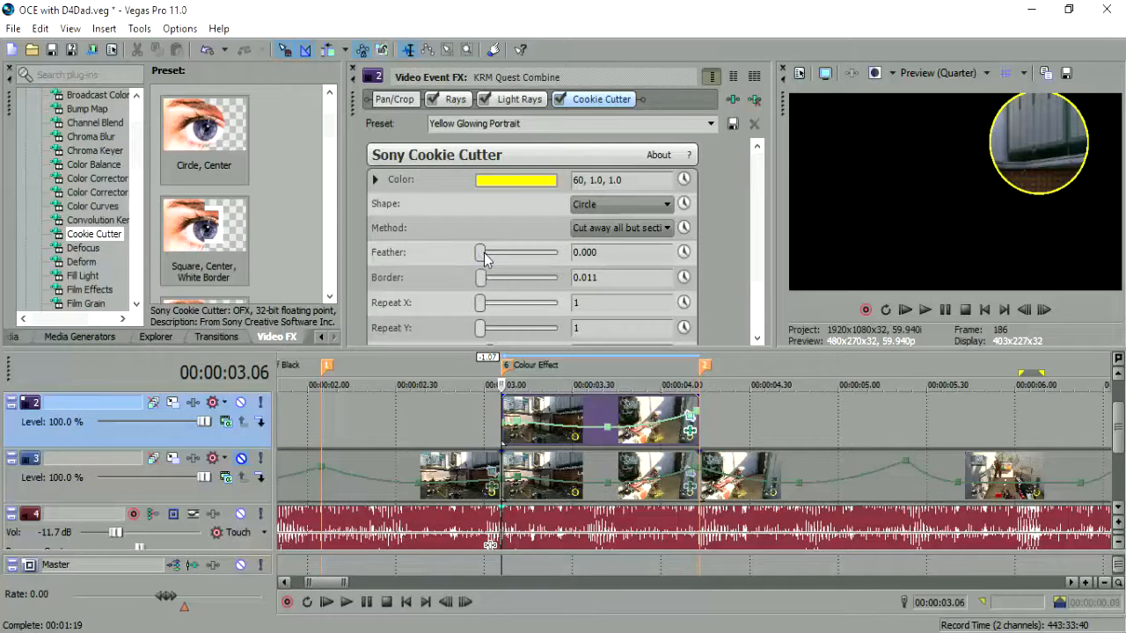
left_click_drag(481, 253, 484, 254)
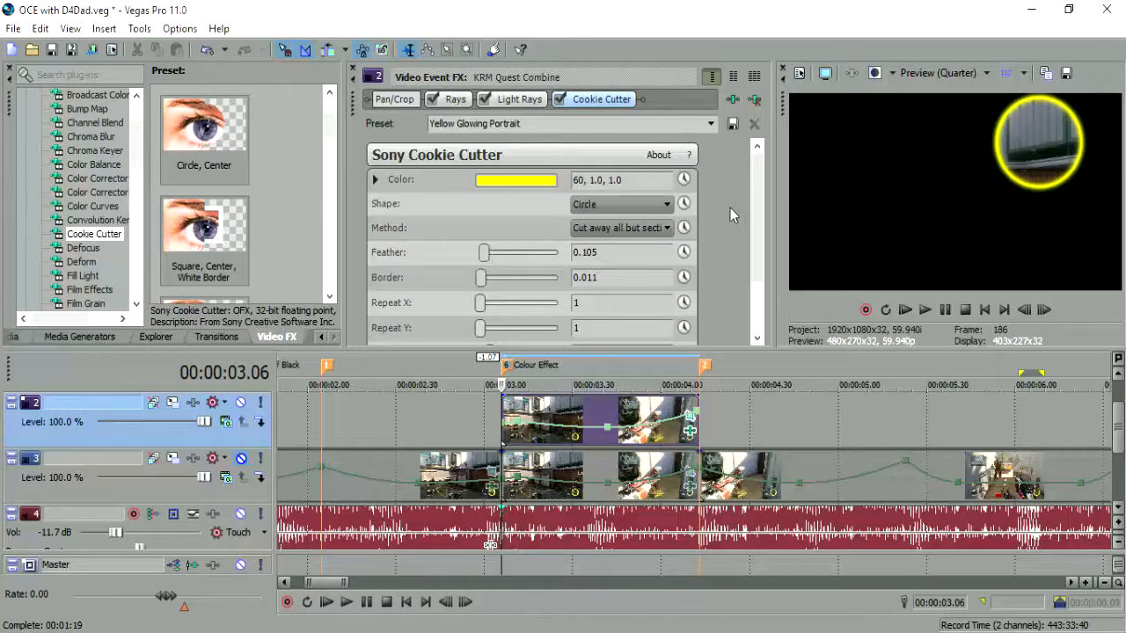
Centre the Cookie Cutter circle over the enemy player at 0.565, 0.739.
left_click_drag(758, 229, 752, 275)
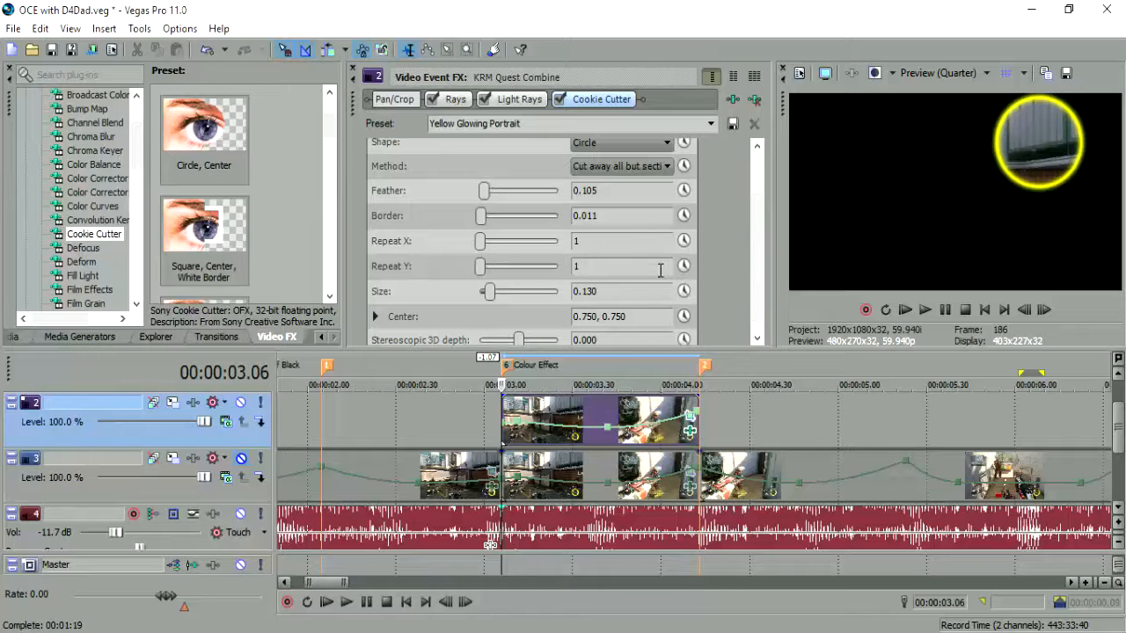
scroll(760, 282, "down", 1)
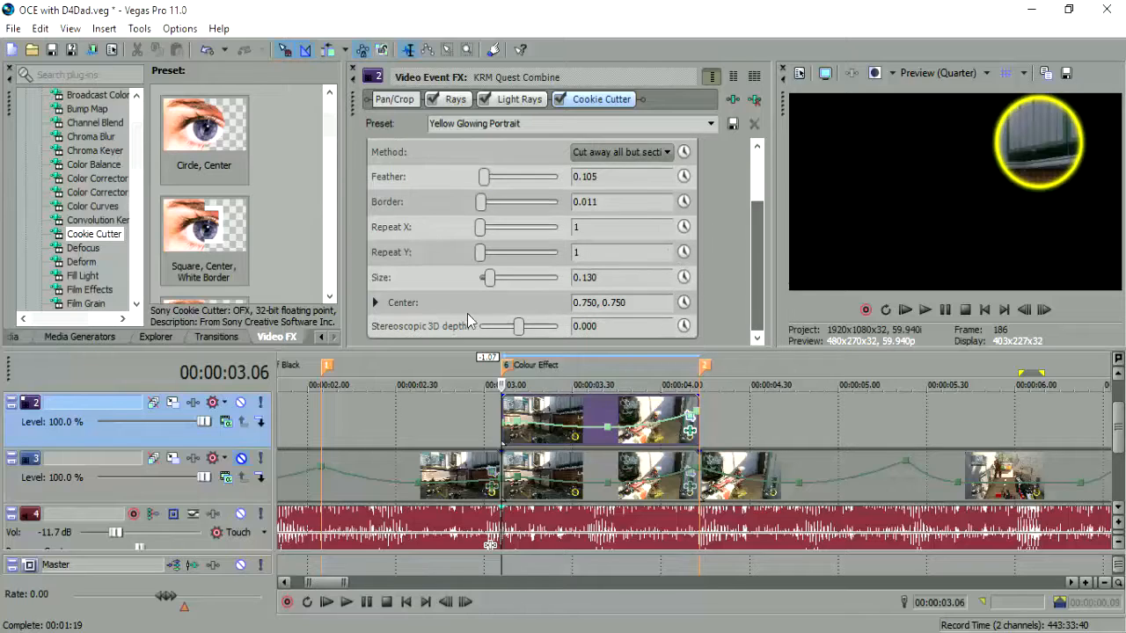
left_click(391, 299)
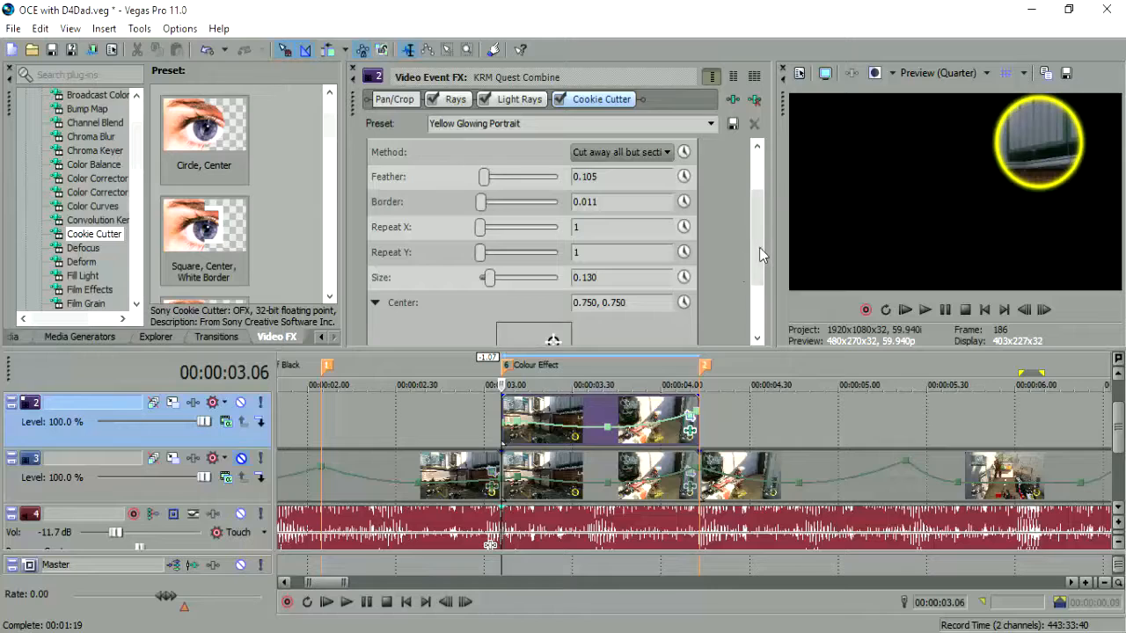
left_click_drag(759, 248, 728, 297)
mouse_move(553, 249)
left_mouse_down()
mouse_move(545, 241)
mouse_move(540, 252)
left_mouse_up()
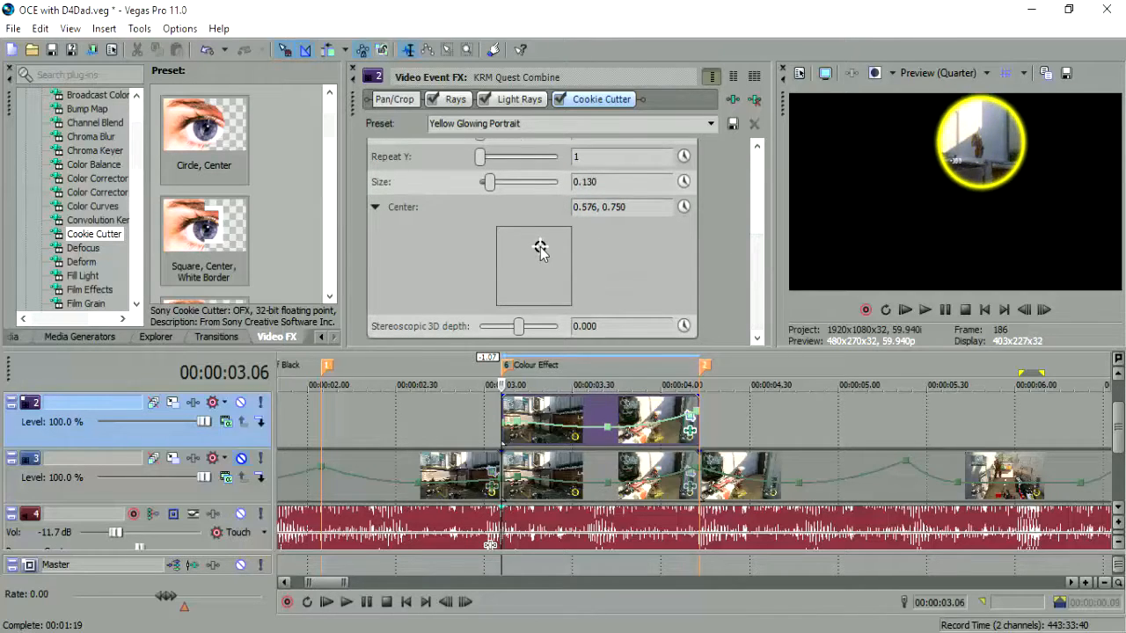
left_click_drag(540, 249, 539, 250)
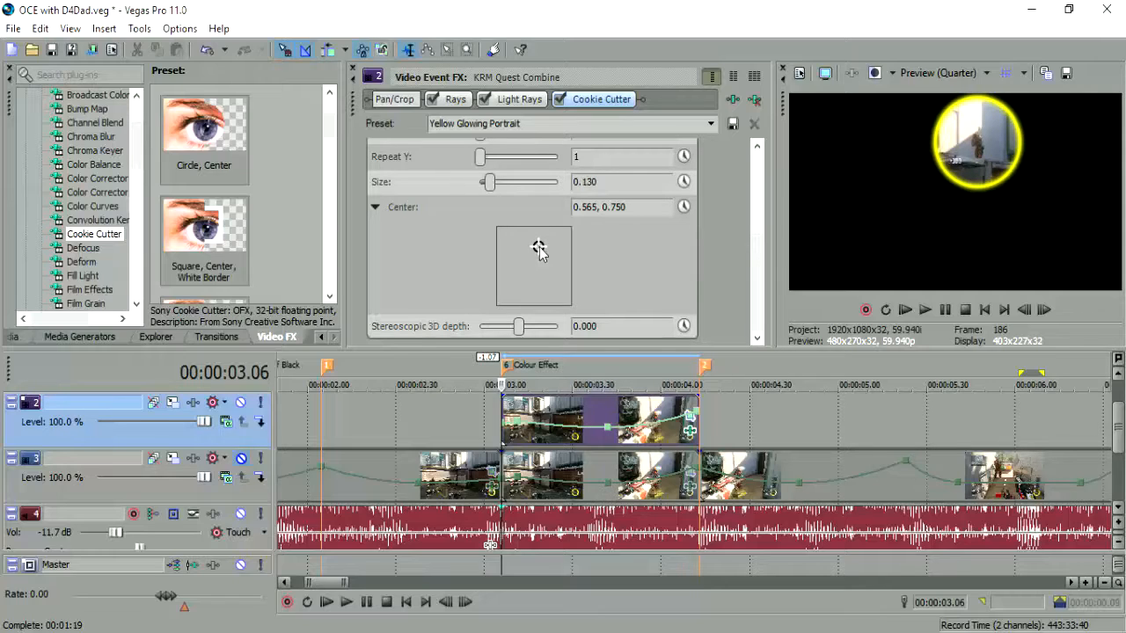
left_click_drag(539, 251, 539, 252)
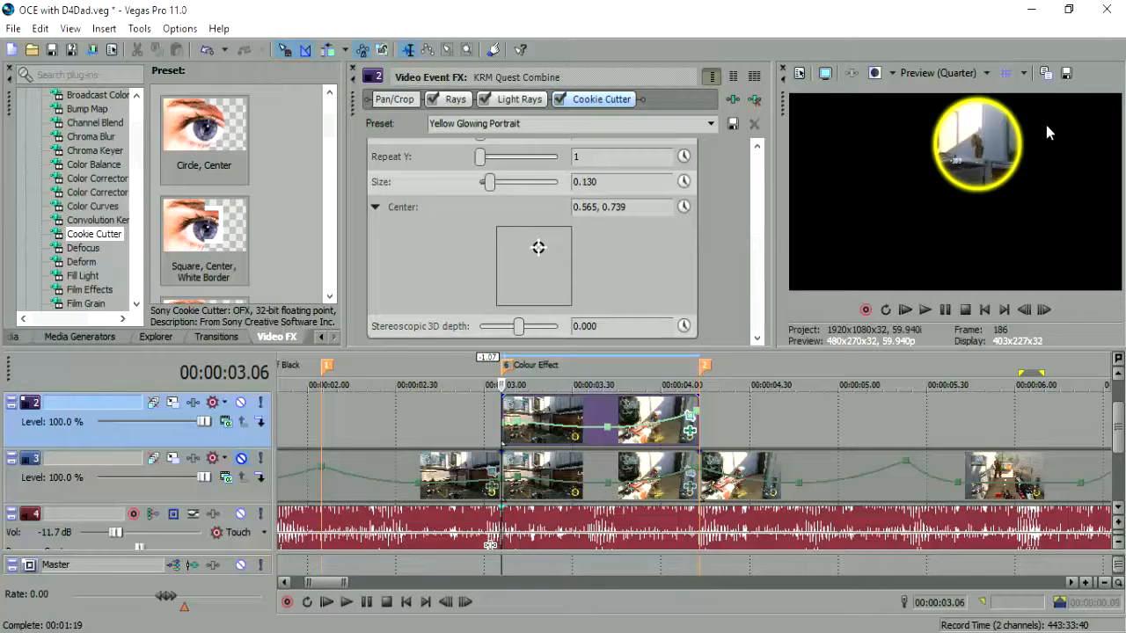
Enable keyframe animation for the Cookie Cutter's Center parameter.
scroll(767, 255, "up", 3)
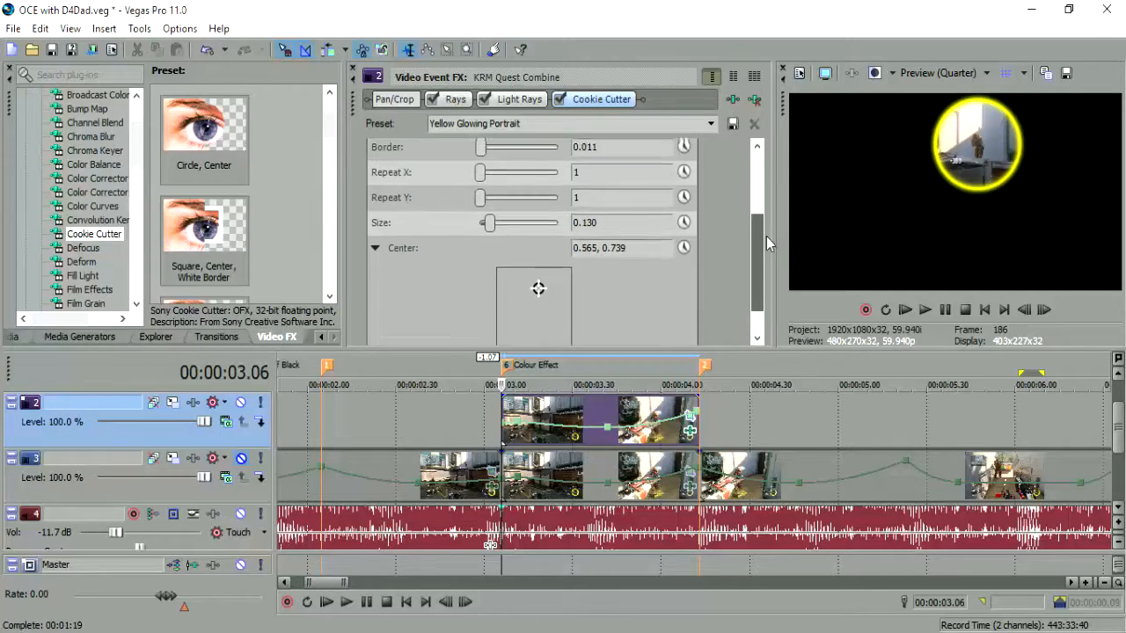
scroll(770, 231, "down", 2)
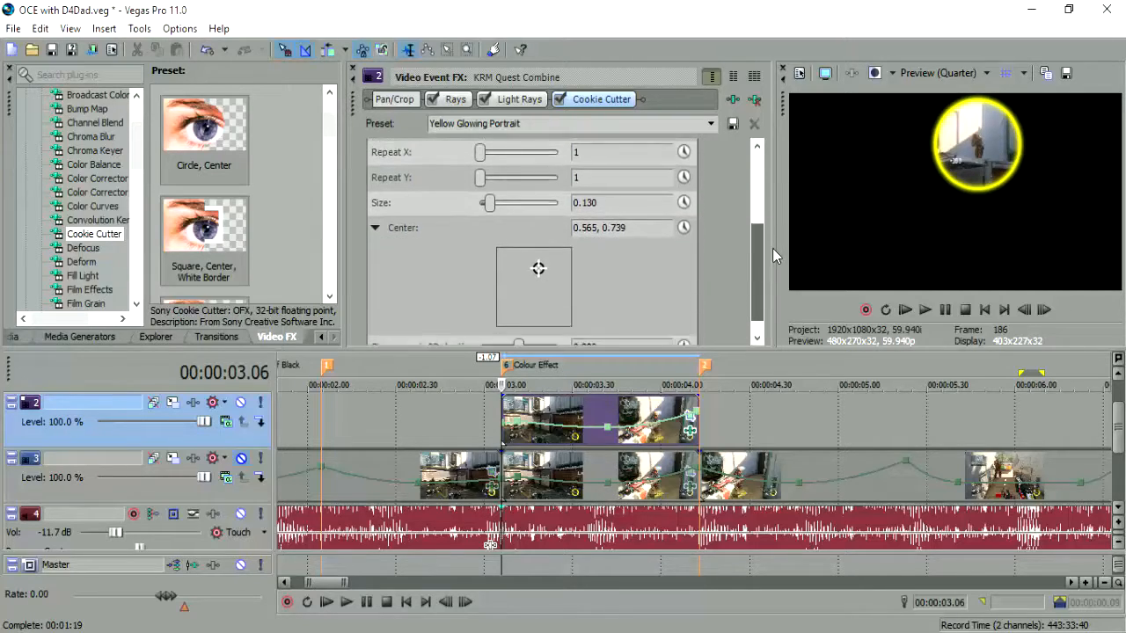
left_click(690, 219)
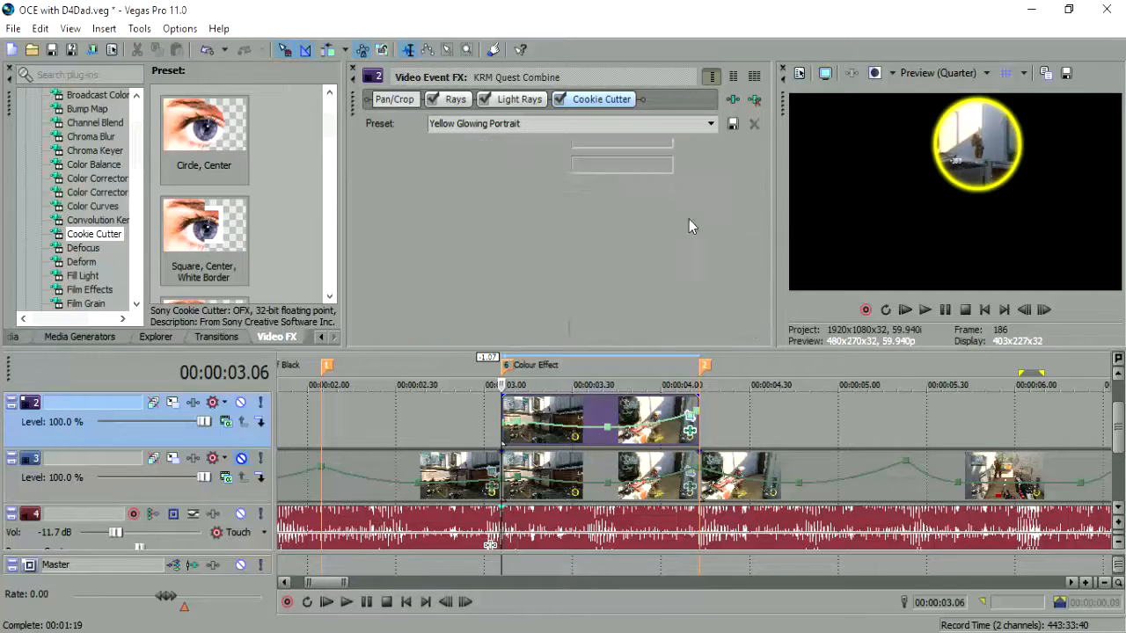
Add a Cookie Cutter Center keyframe at 00:00:01.06, centring the circle over the enemy player at 0.467, 0.522.
left_click(444, 216)
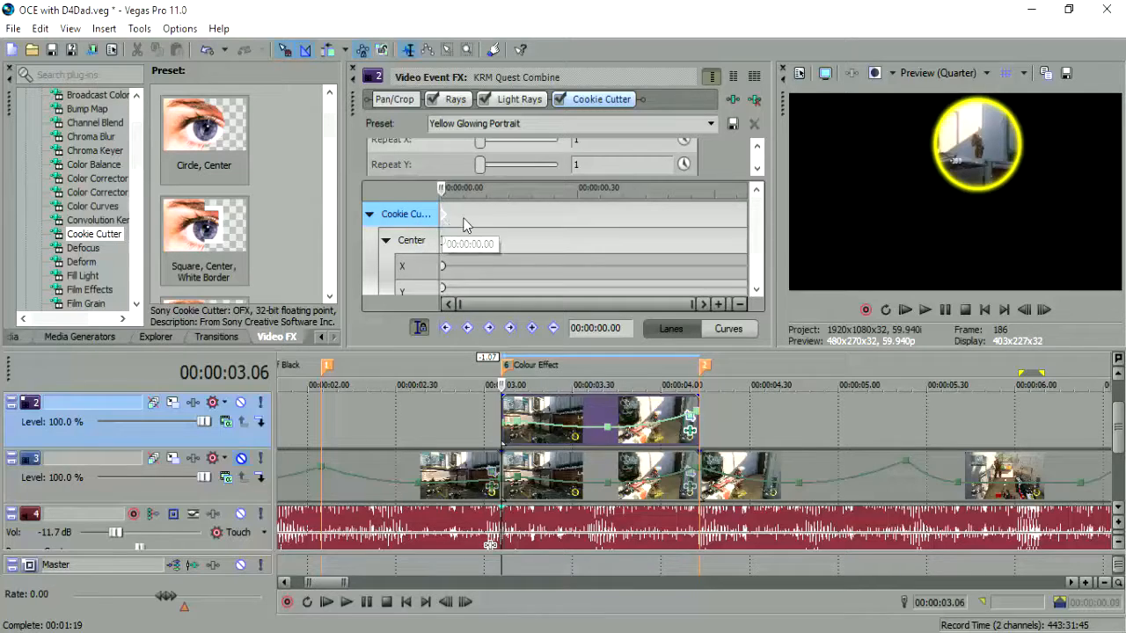
left_click_drag(460, 214, 743, 191)
left_click(742, 195)
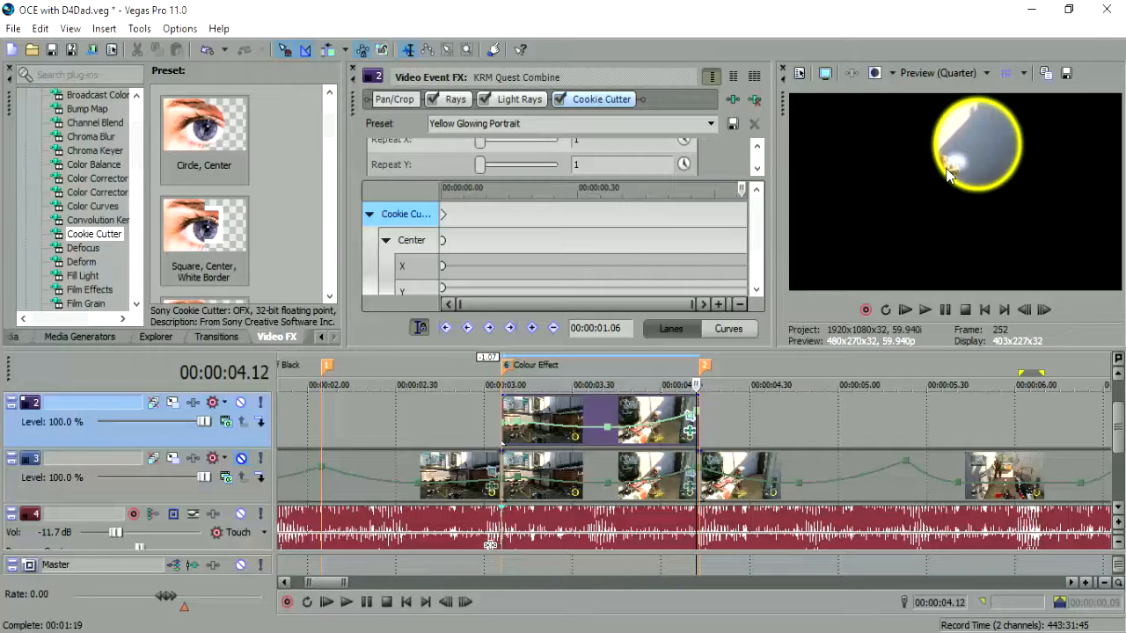
left_click_drag(634, 354, 634, 464)
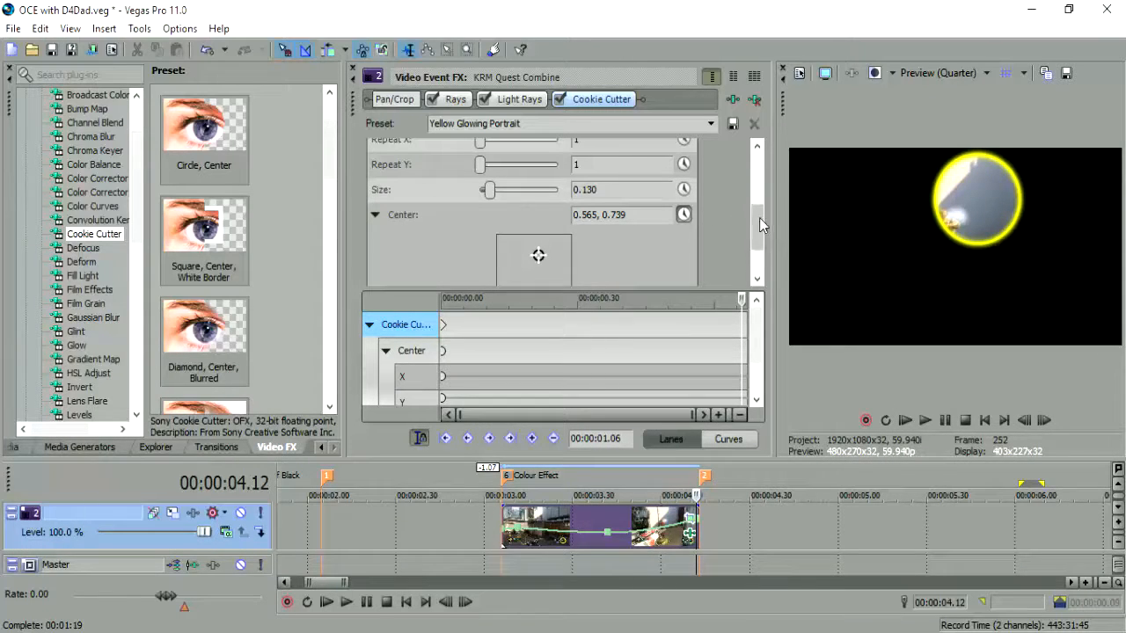
scroll(759, 225, "down", 2)
left_click_drag(538, 203, 532, 219)
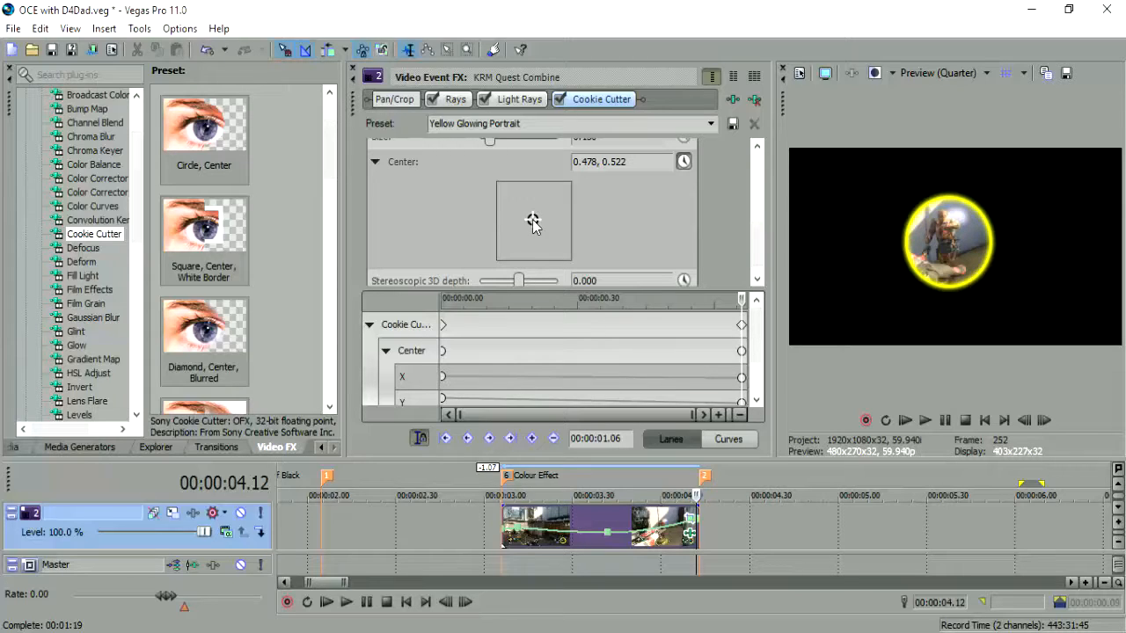
left_click_drag(533, 223, 531, 224)
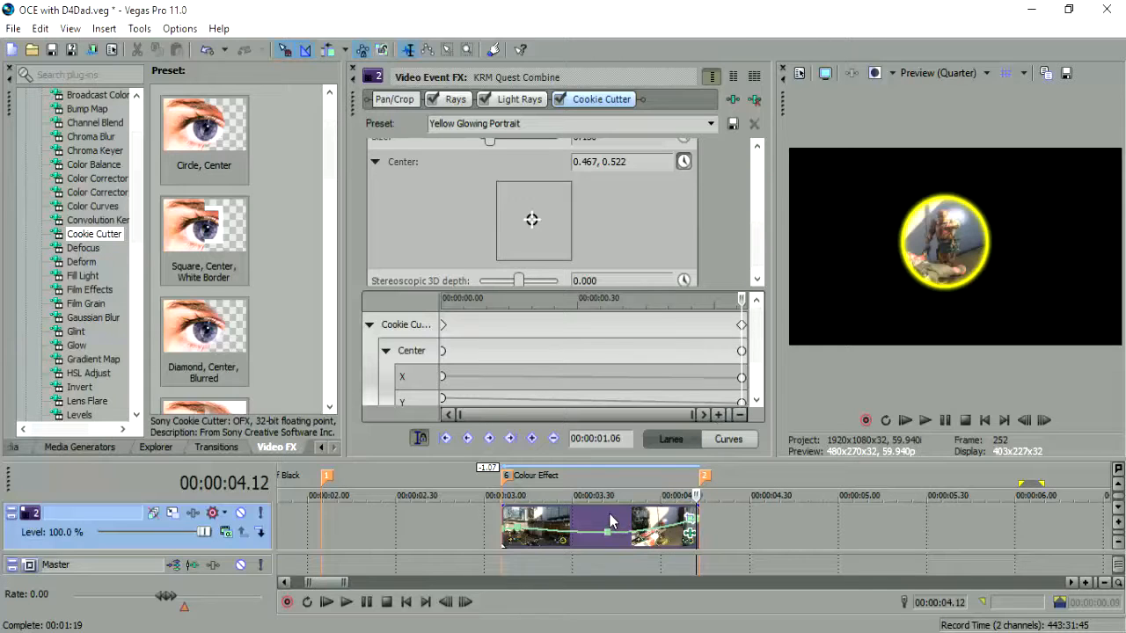
Add a Center keyframe at 00:00:00.36 that places the circle over the enemy player at 0.565, 0.696.
left_click(506, 538)
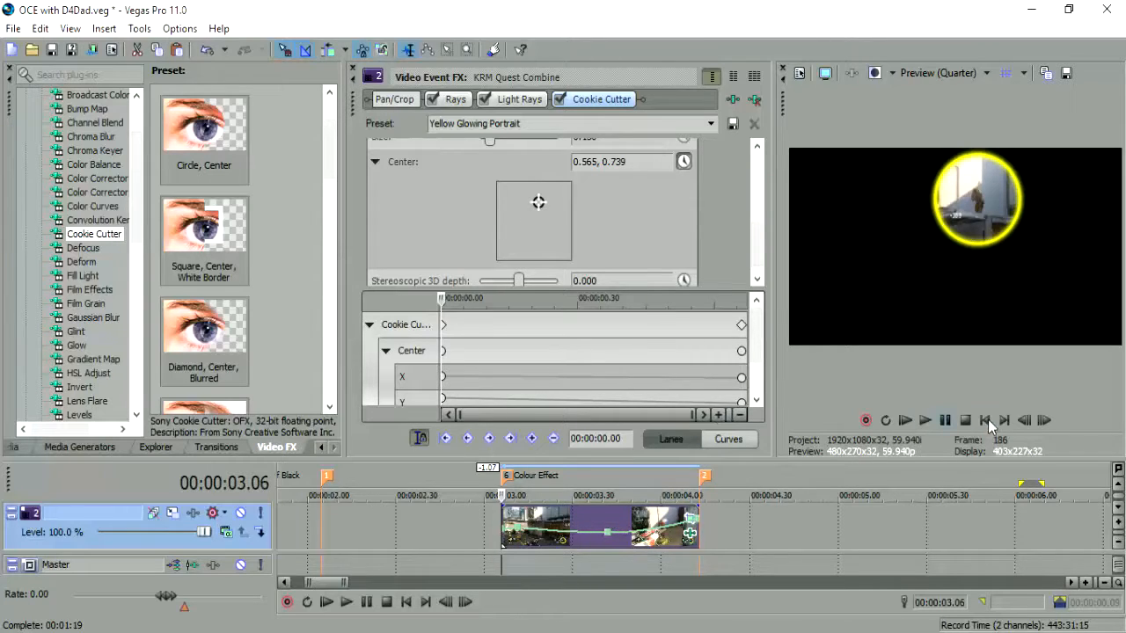
left_click(1042, 420)
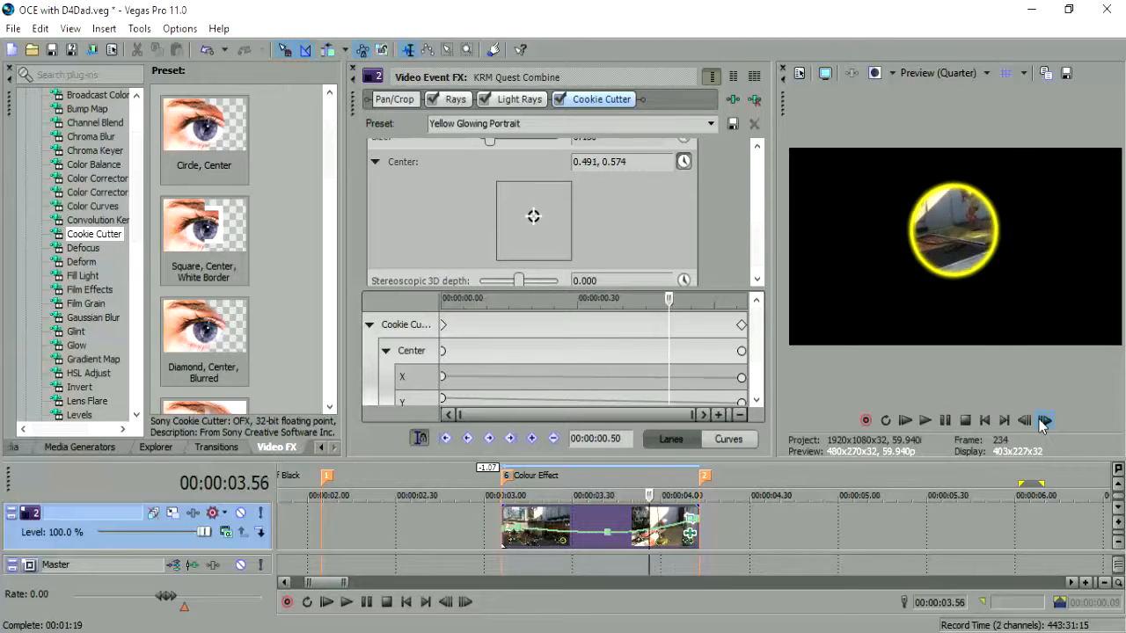
left_click(1024, 421)
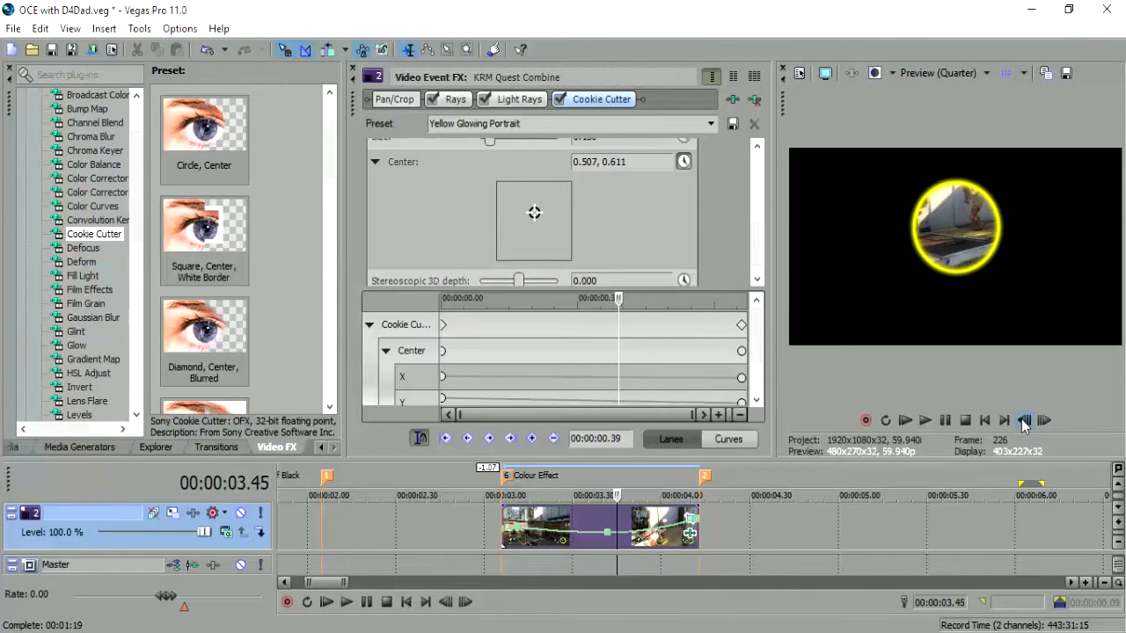
left_click(1045, 421)
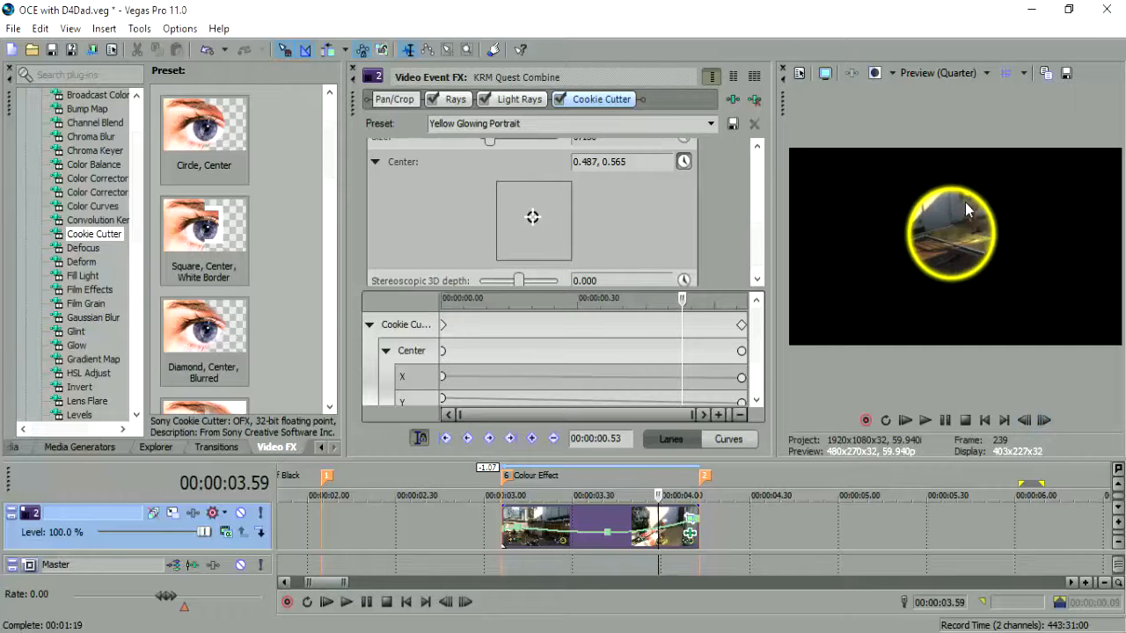
left_click(607, 543)
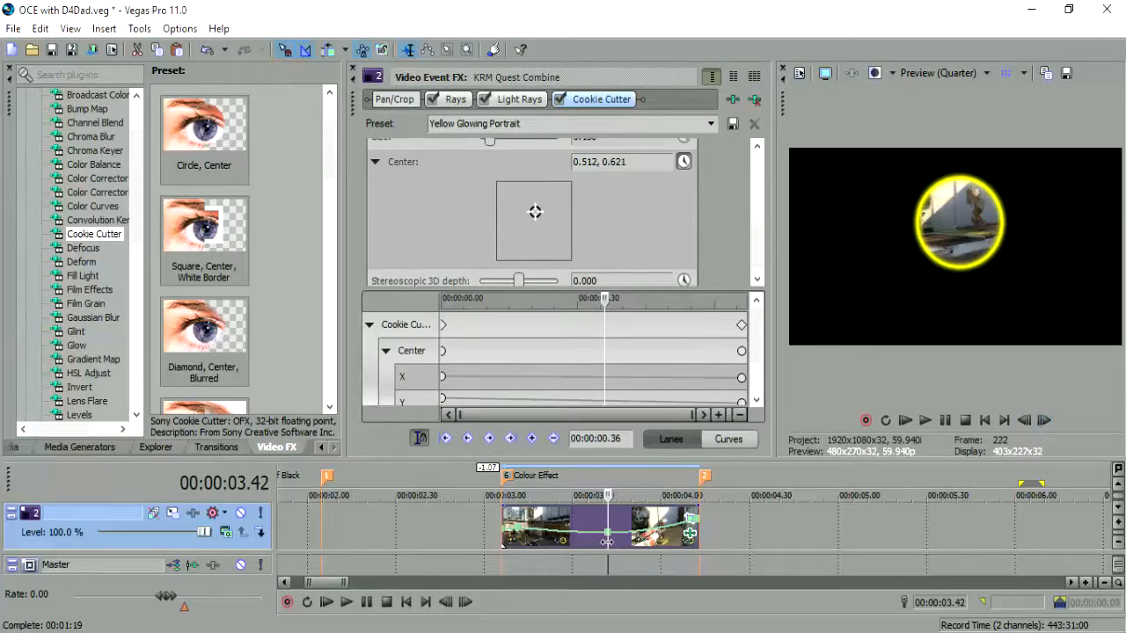
left_click_drag(532, 208, 539, 208)
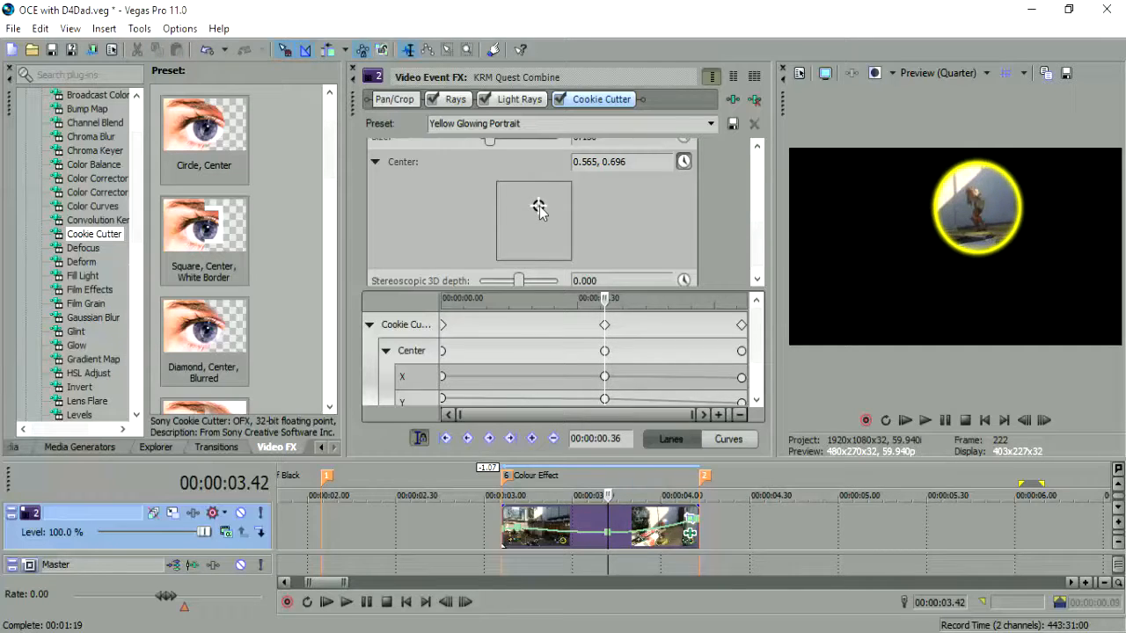
Check the circle's tracking from the clip's start and add a Center keyframe at 00:00:00.53 with position 0.543, 0.717.
left_click(503, 553)
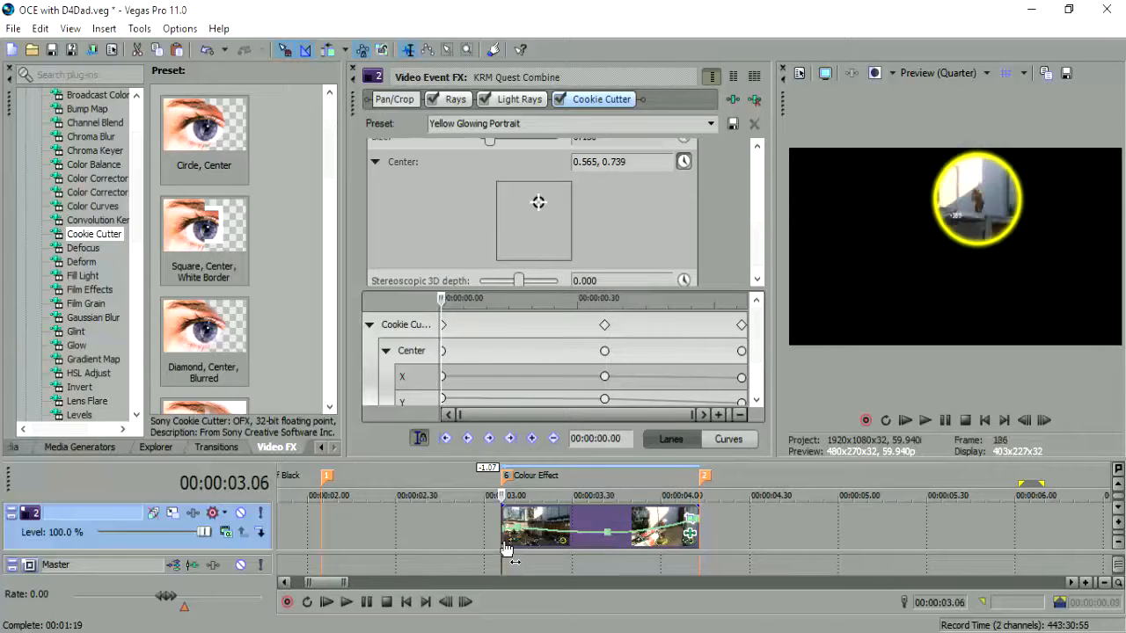
left_click(1044, 422)
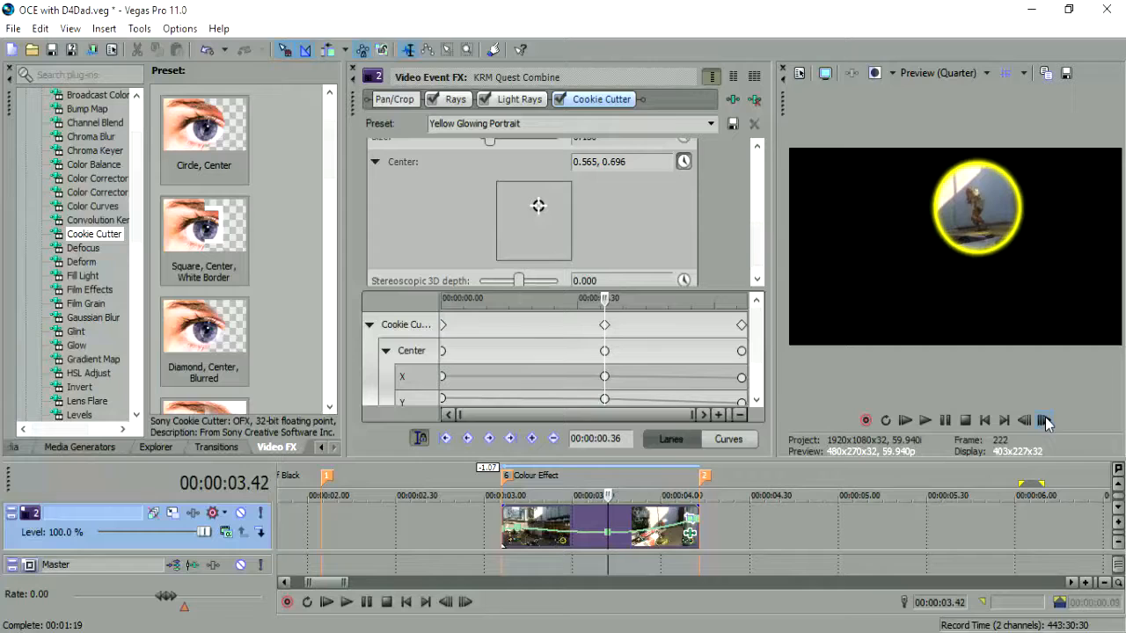
left_click(1043, 421)
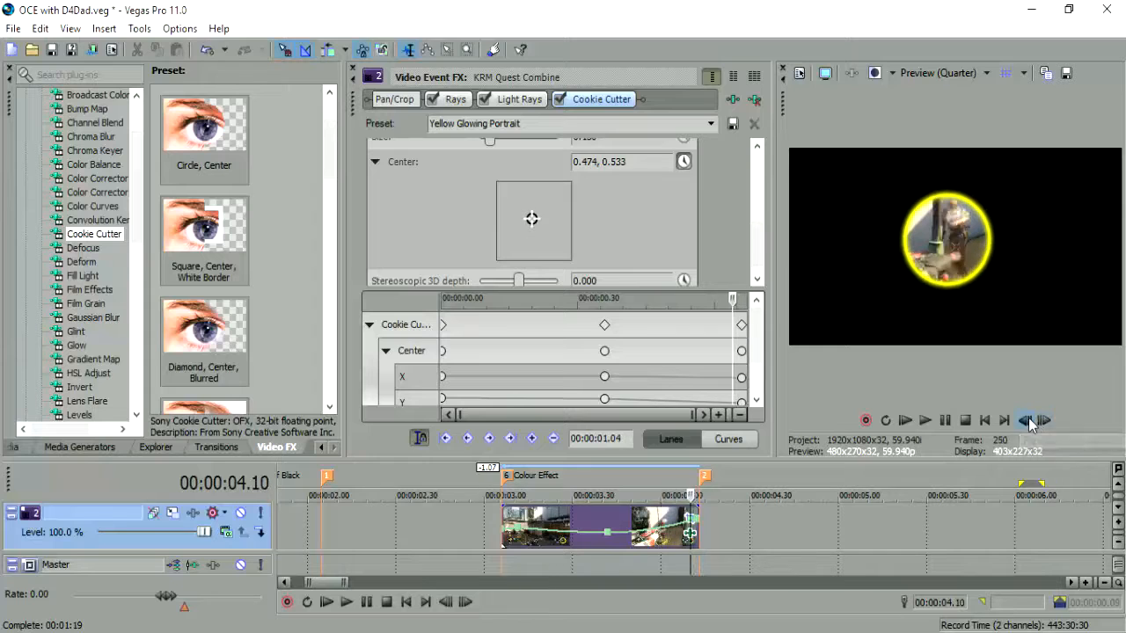
left_click(1041, 422)
left_click(1025, 421)
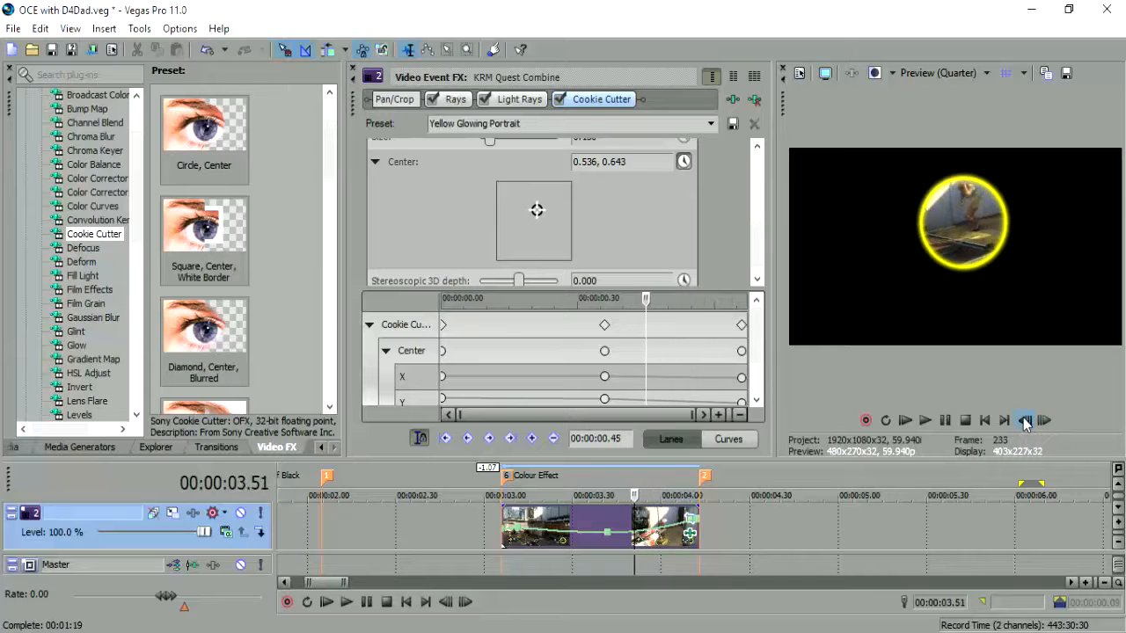
left_click(1042, 422)
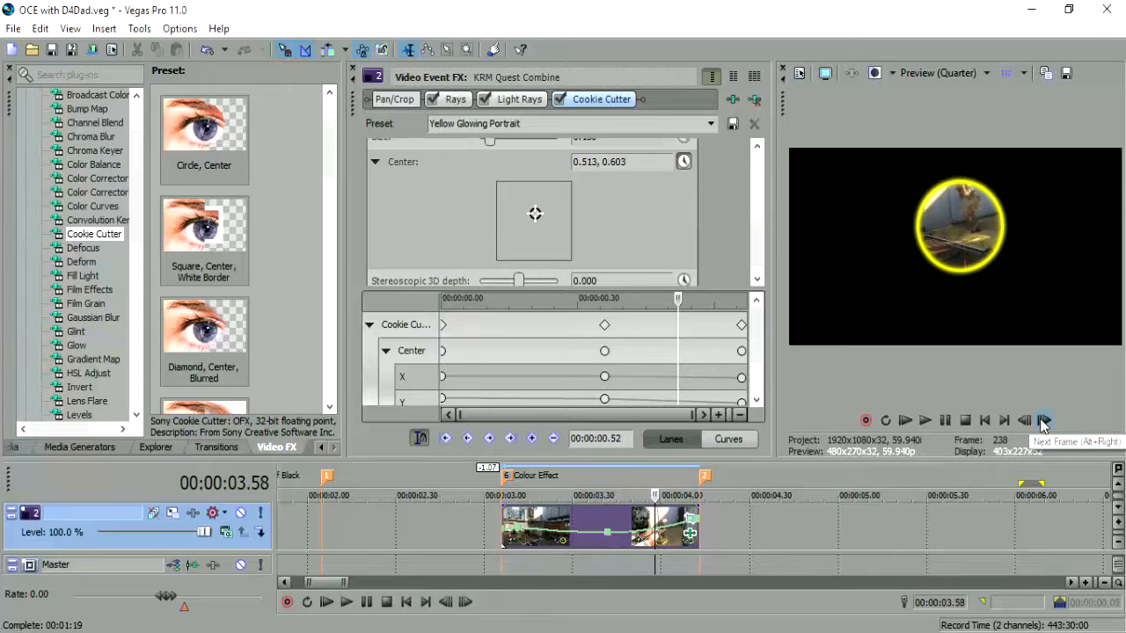
left_click(1043, 422)
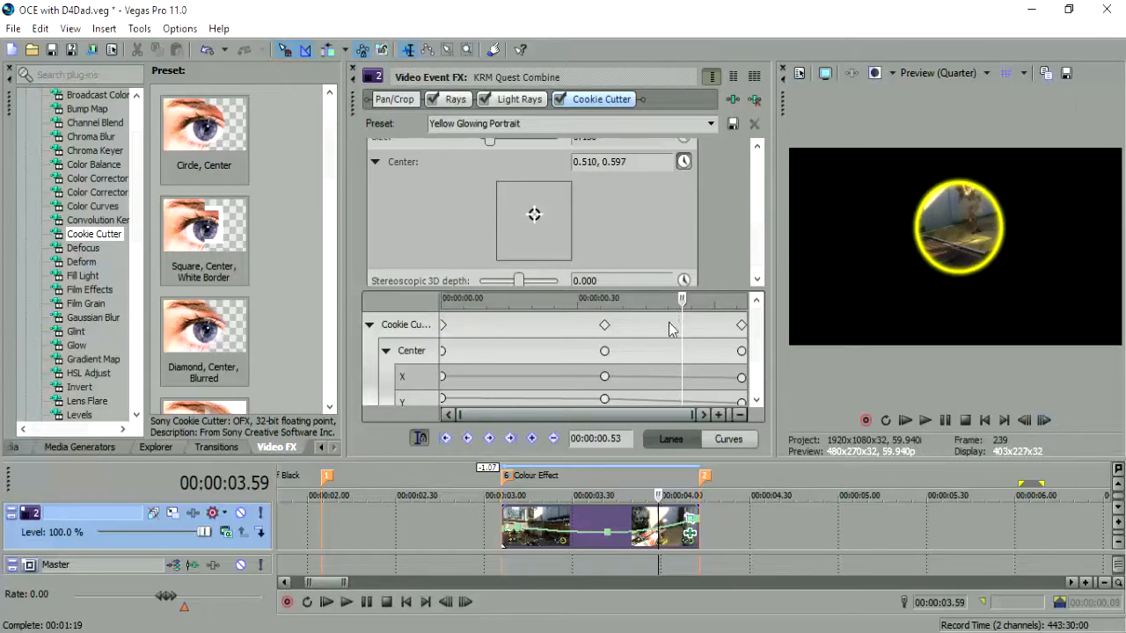
left_click_drag(534, 216, 537, 204)
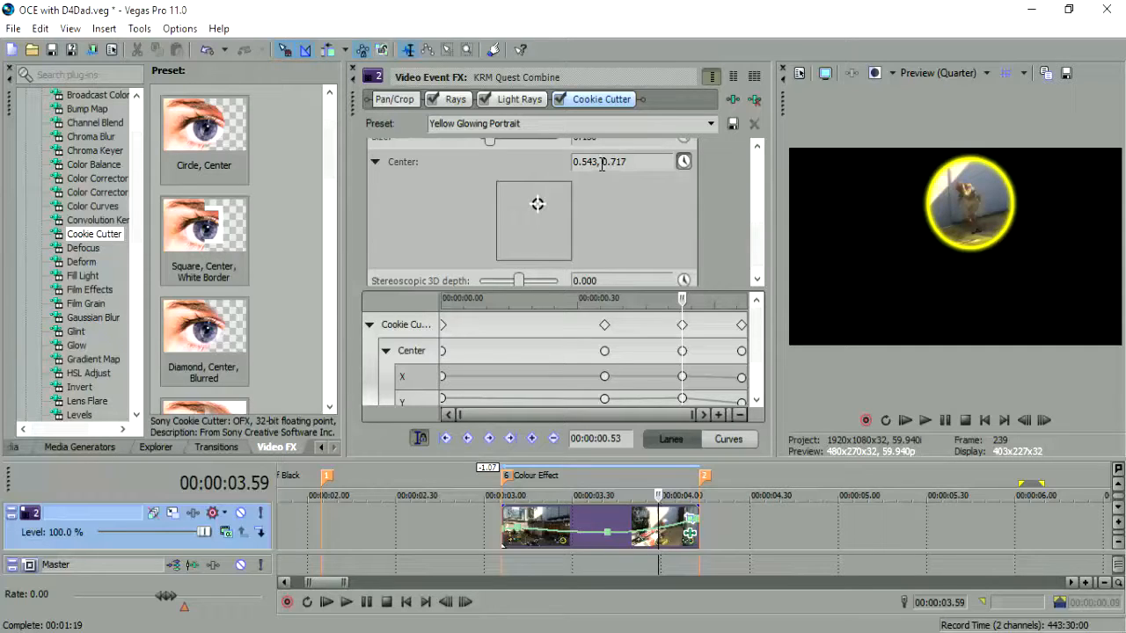
Add a Center keyframe at 00:00:01.00 that places the circle over the enemy player at 0.511, 0.663.
left_click(1024, 420)
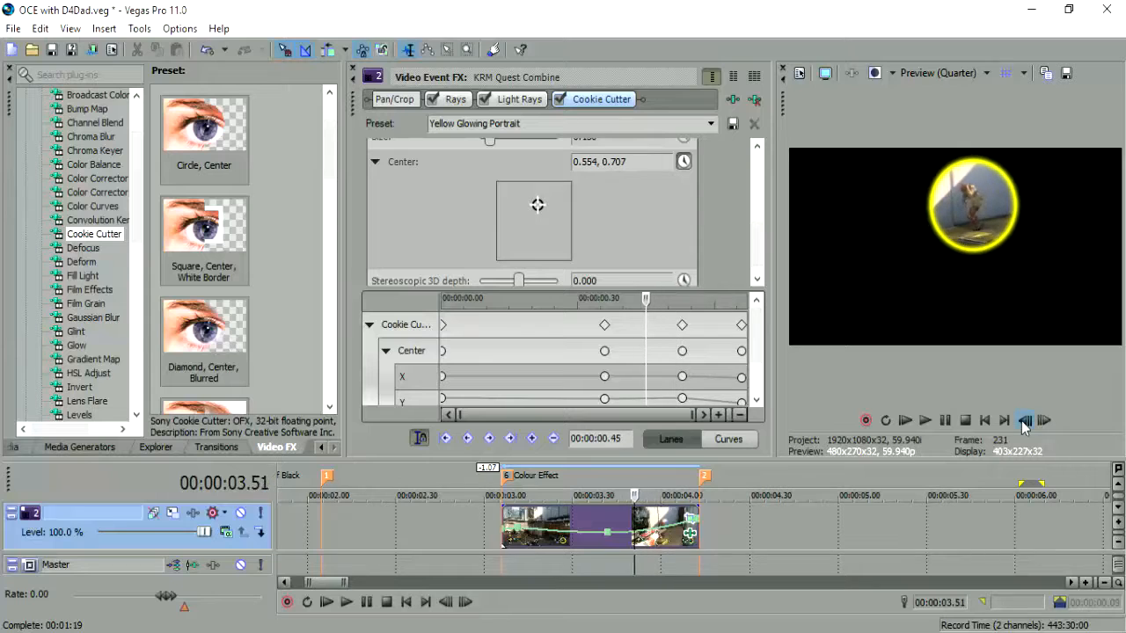
left_click(1024, 420)
left_click(1024, 420)
left_click(1043, 421)
left_click(1043, 420)
left_click(1044, 420)
left_click(1044, 420)
left_click(1043, 421)
left_click(1023, 420)
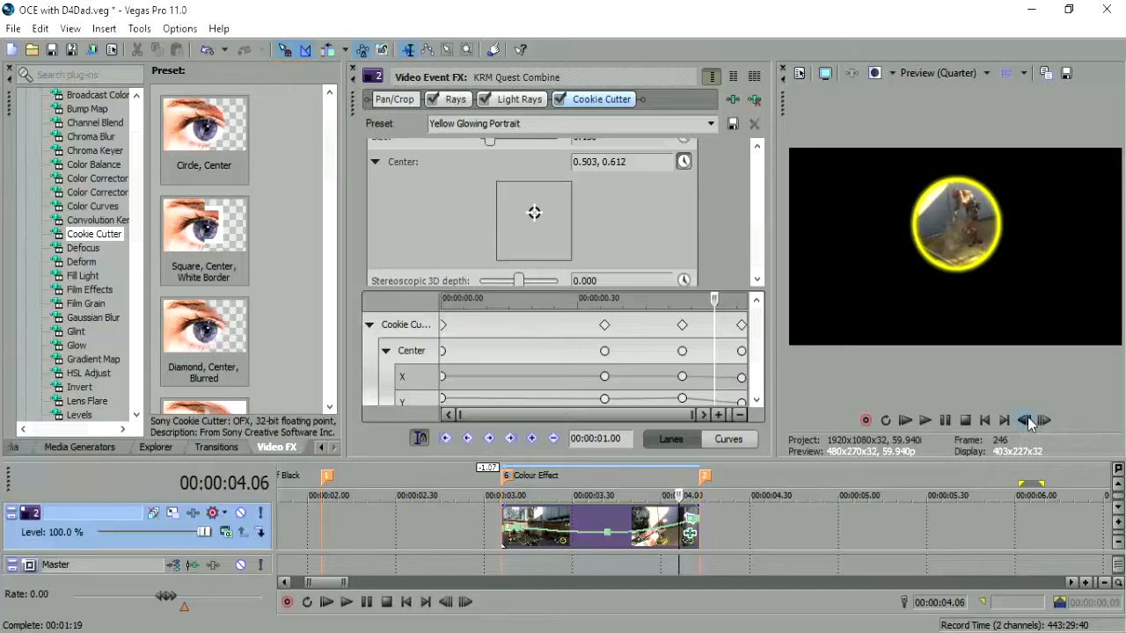
left_click_drag(536, 214, 535, 210)
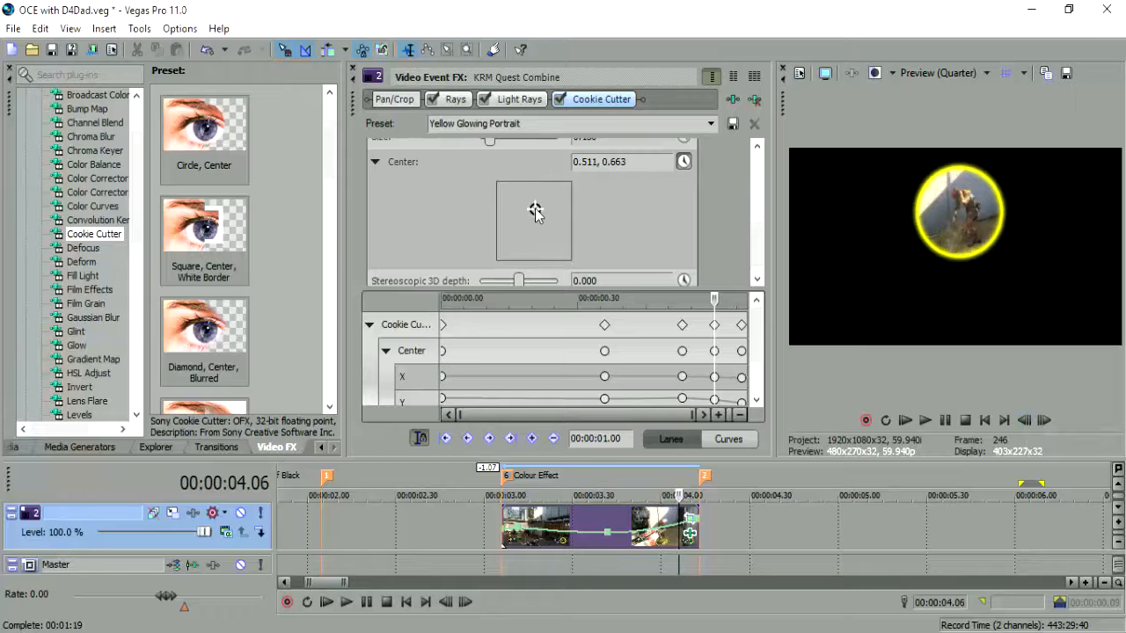
Step through the clip frame by frame in both directions to check how well the circle follows the enemy player.
left_click(1044, 421)
left_click(1044, 420)
left_click(1044, 420)
left_click(1044, 420)
left_click(1024, 420)
left_click(1025, 421)
left_click(1025, 420)
left_click(1024, 420)
left_click(1025, 420)
left_click(1025, 420)
left_click(1024, 420)
left_click(1025, 420)
left_click(1024, 420)
left_click(1024, 420)
left_click(1025, 421)
left_click(1024, 421)
left_click(1025, 420)
left_click(1044, 420)
left_click(1044, 420)
left_click(1044, 420)
left_click(1044, 421)
left_click(1044, 420)
left_click(1044, 420)
left_click(1043, 420)
left_click(1044, 420)
left_click(1043, 420)
left_click(1043, 421)
left_click(1044, 420)
left_click(1025, 420)
left_click(1025, 420)
left_click(1024, 420)
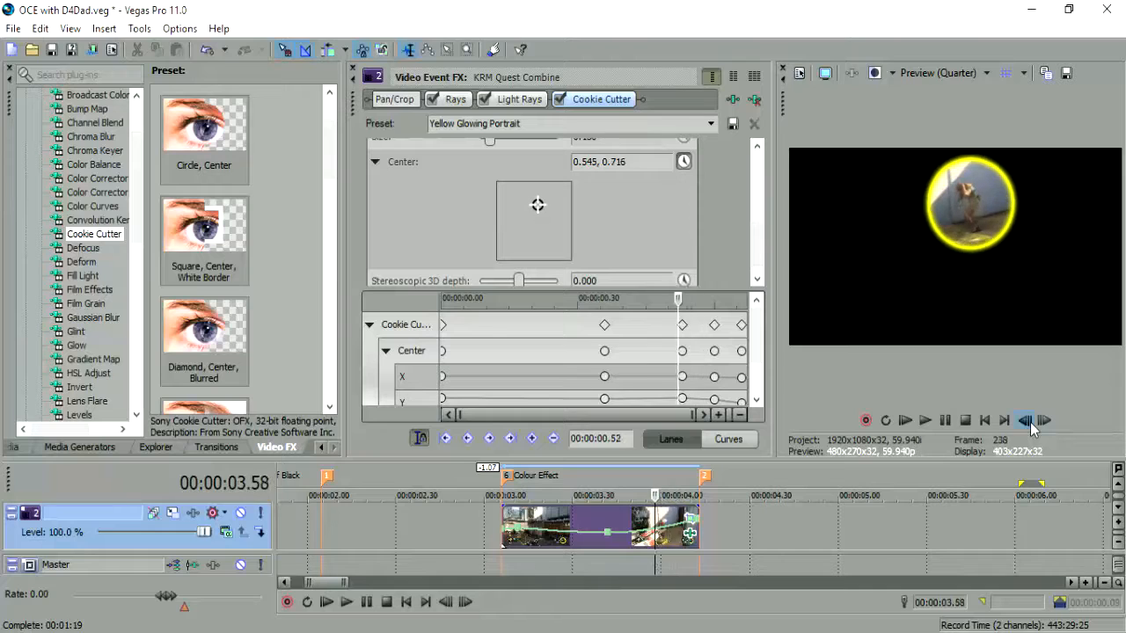
left_click(1025, 421)
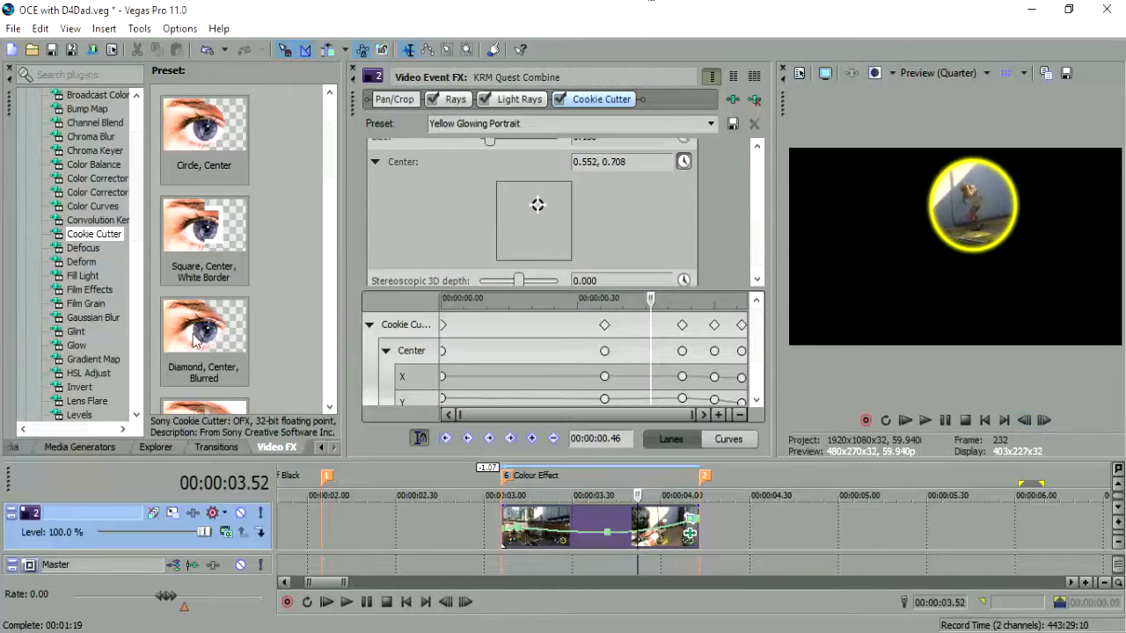
Unmute track 3 and apply the Brightness and Contrast preset Brighter, More Contrast to the clip on track 2.
left_click_drag(373, 458, 370, 337)
left_click(241, 449)
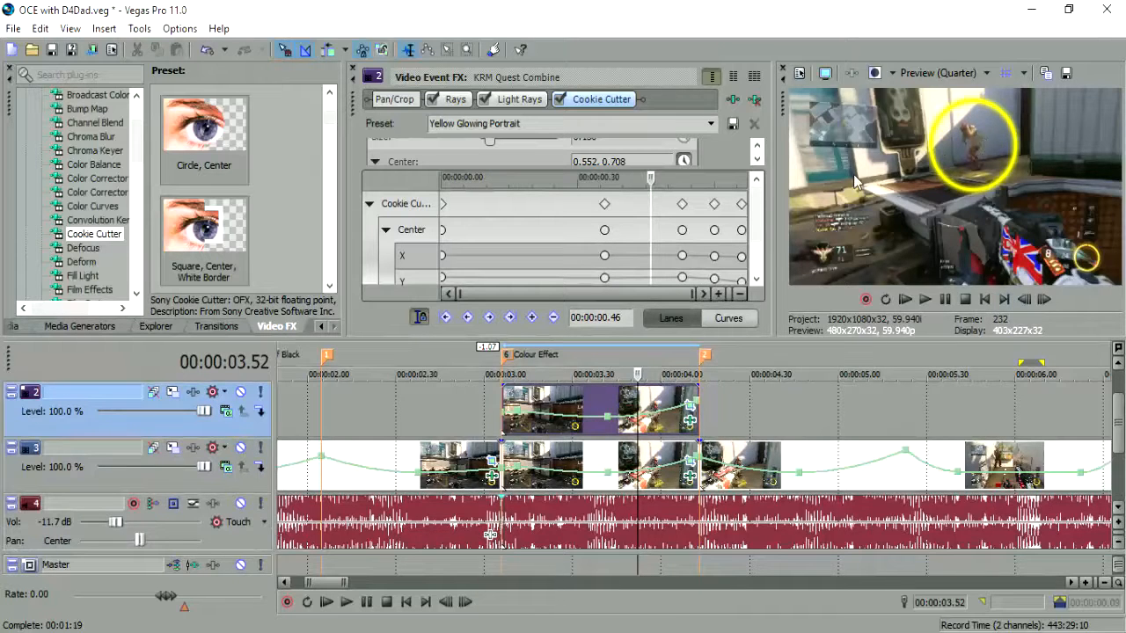
left_click(352, 70)
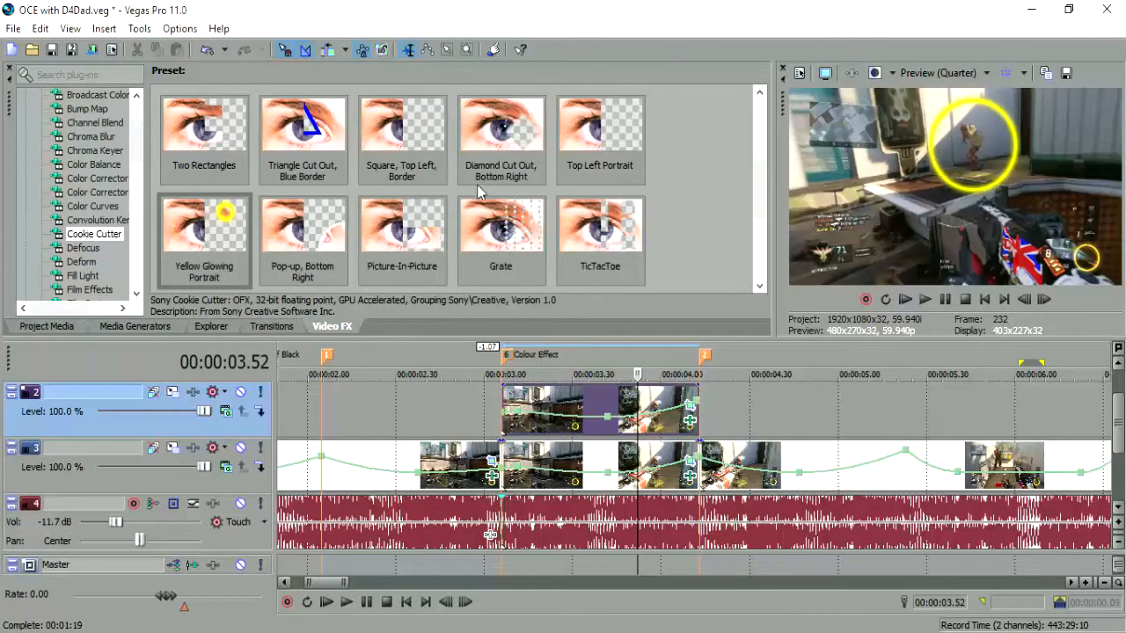
scroll(133, 140, "up", 3)
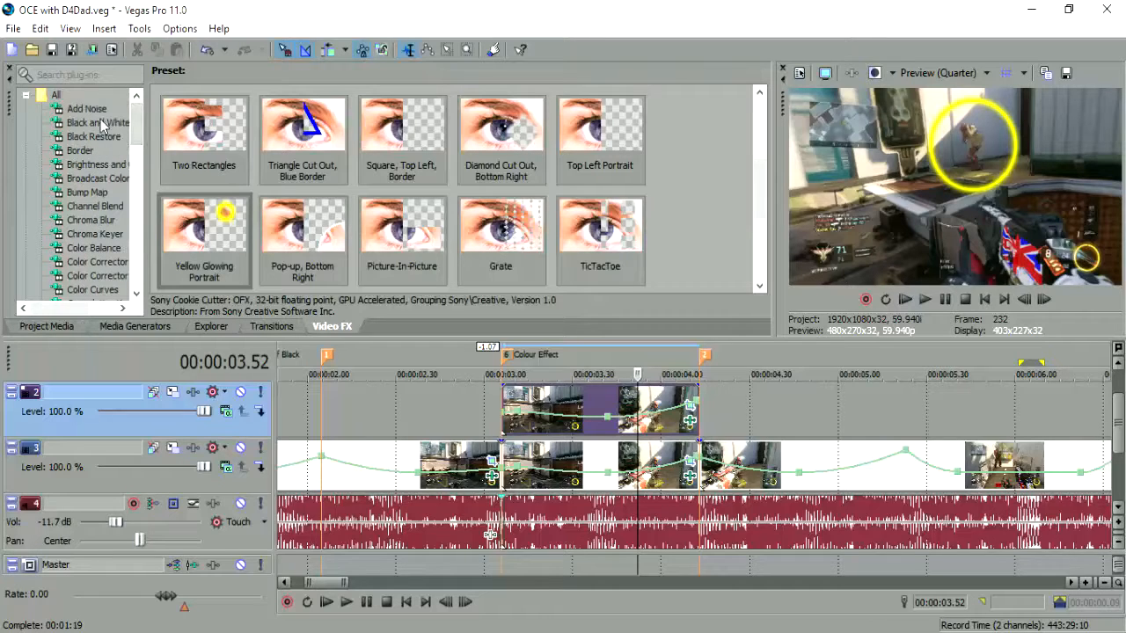
left_click(107, 164)
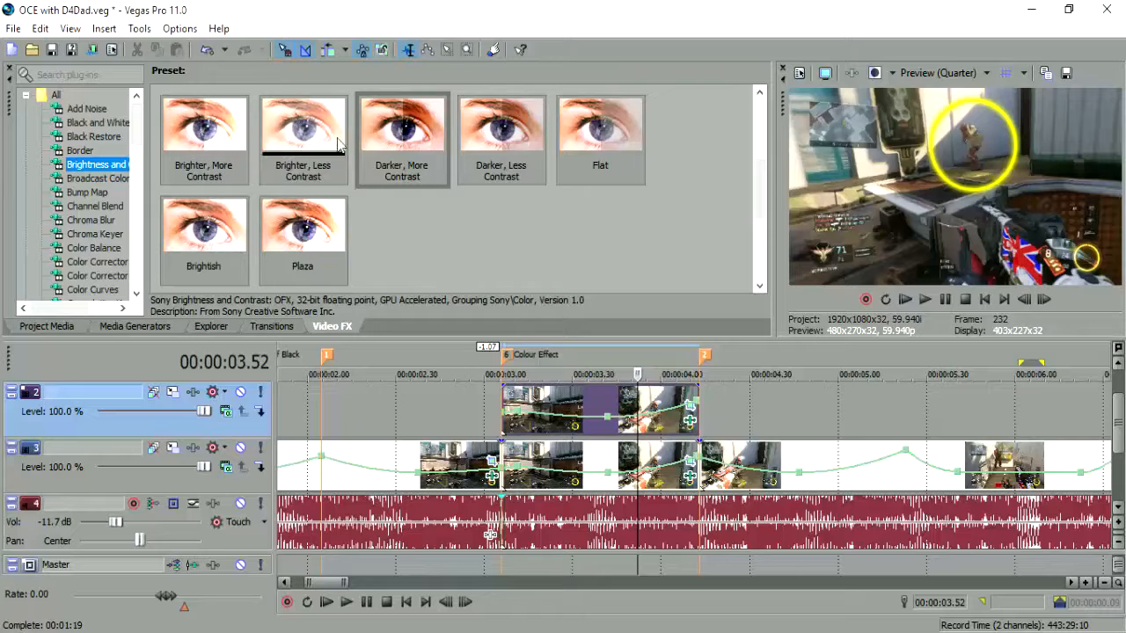
left_click_drag(197, 119, 578, 405)
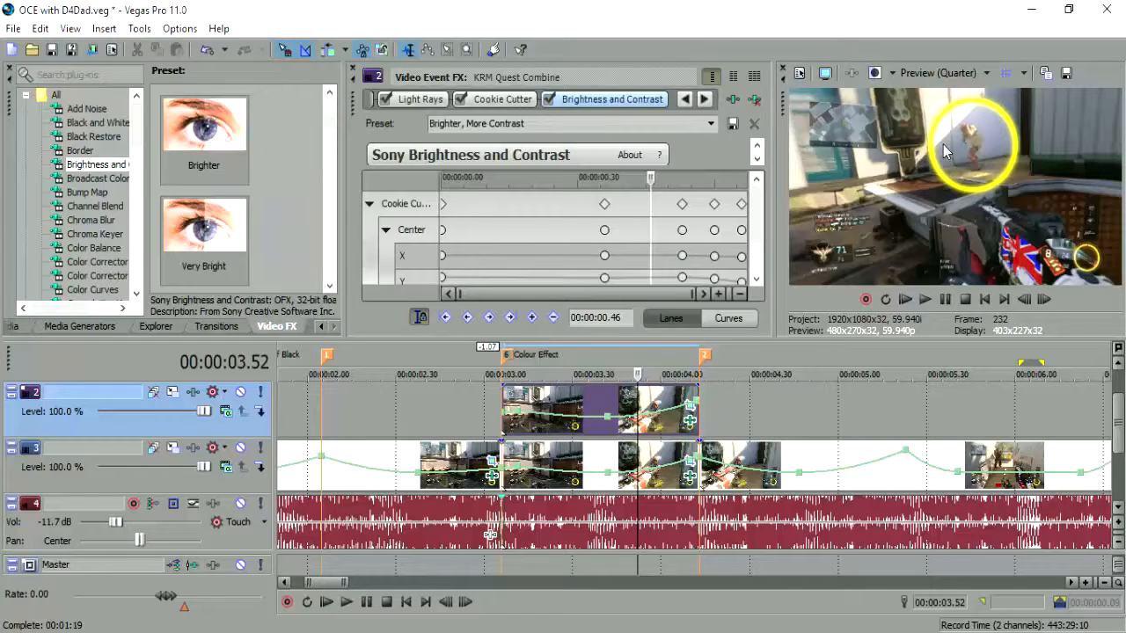
Apply the Brightness and Contrast preset Darker, More Contrast to the track 3 clip beneath the circle and preview the transition.
left_click(352, 72)
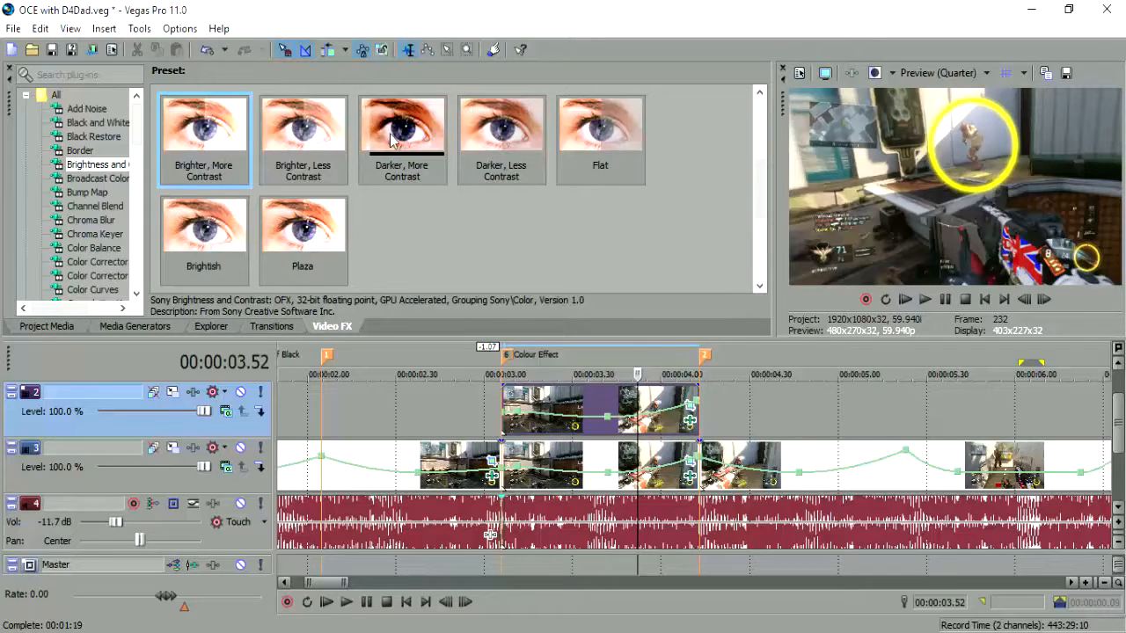
left_click_drag(397, 132, 560, 462)
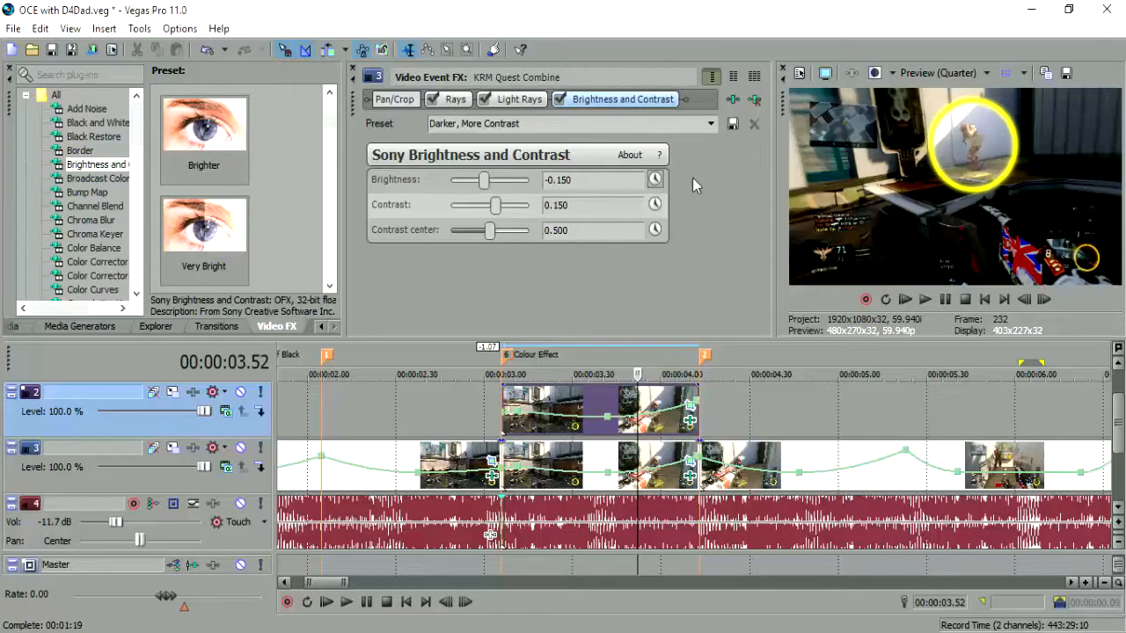
left_click(441, 472)
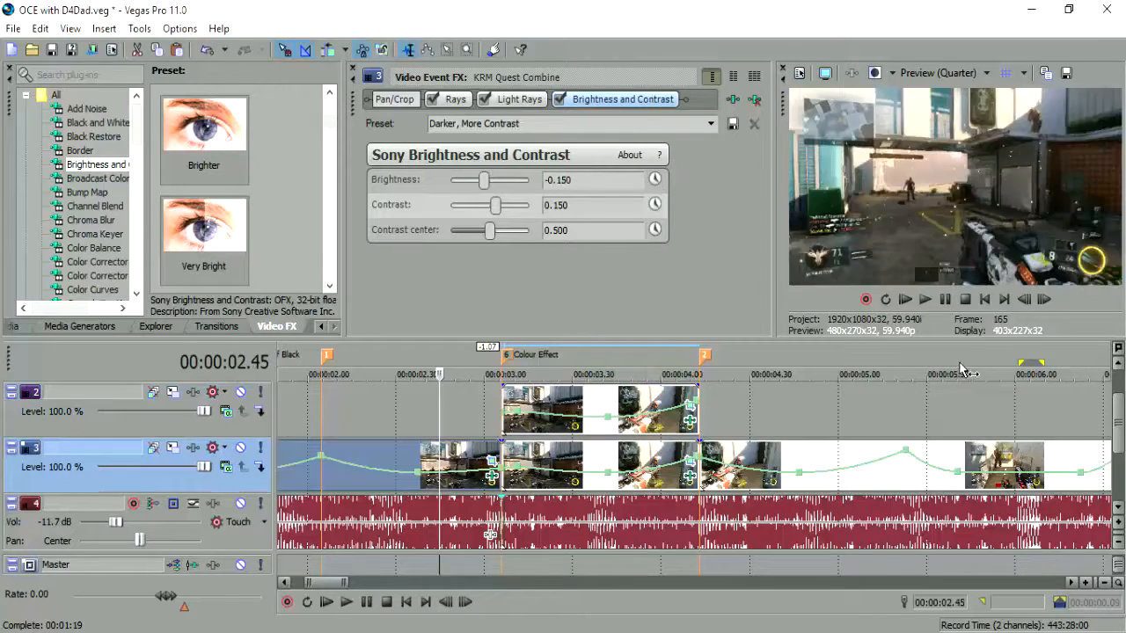
left_click(1043, 299)
left_click(1044, 299)
left_click(1044, 299)
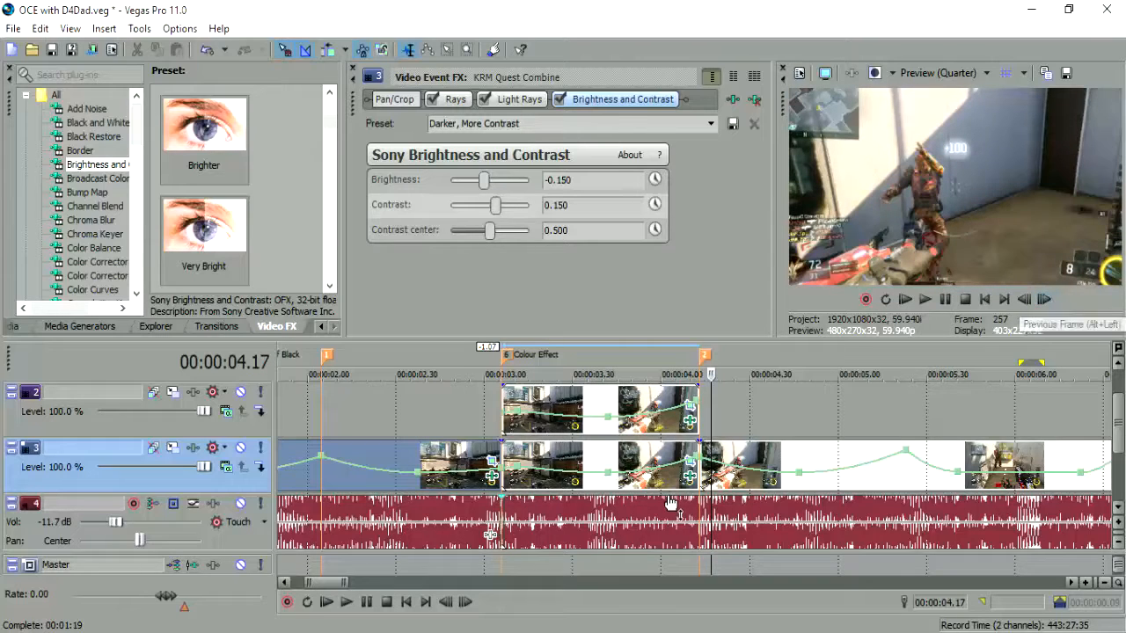
Animate Brightness on the track 3 clip and add a keyframe of 0.000 at its end, 00:00:01.07.
left_click(700, 466)
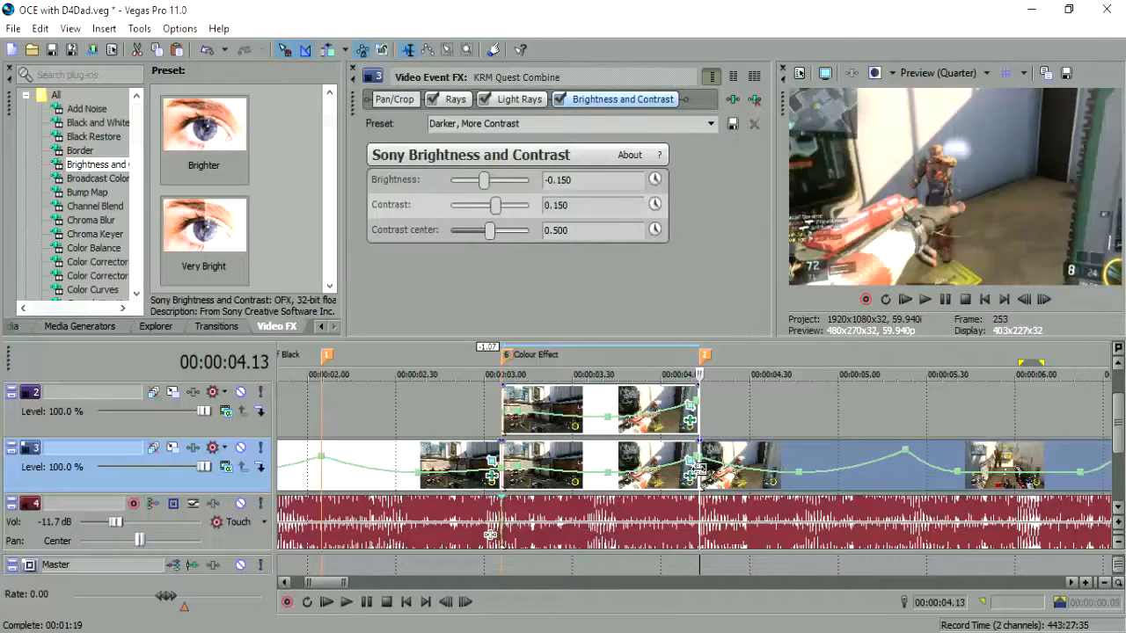
left_click(655, 180)
left_click(445, 204)
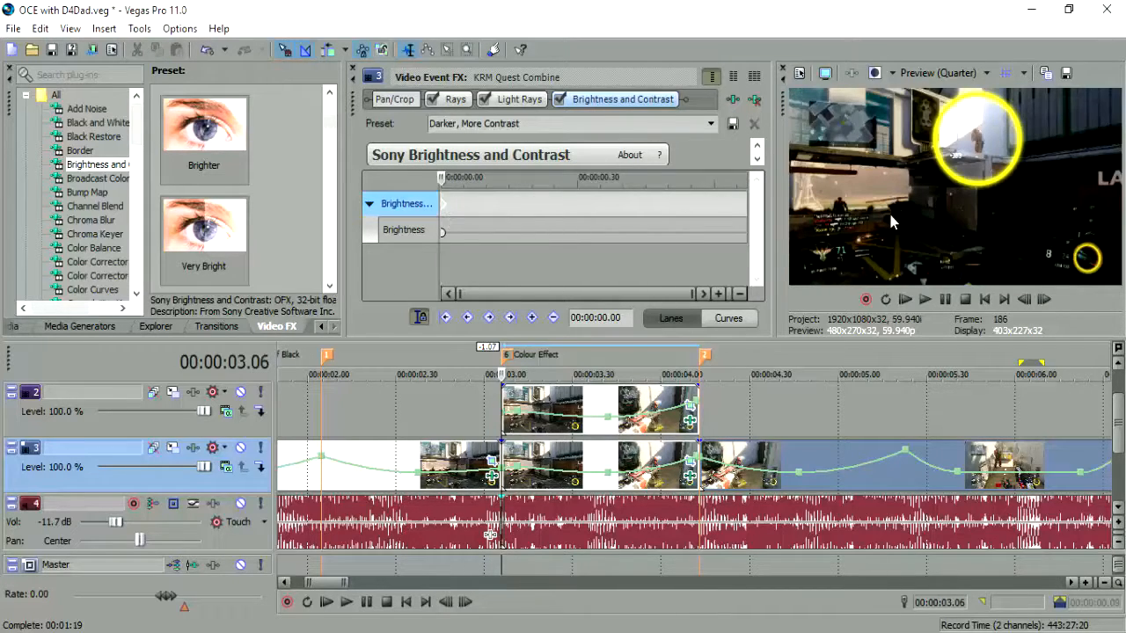
left_click_drag(503, 203, 734, 229)
left_click_drag(563, 337, 563, 415)
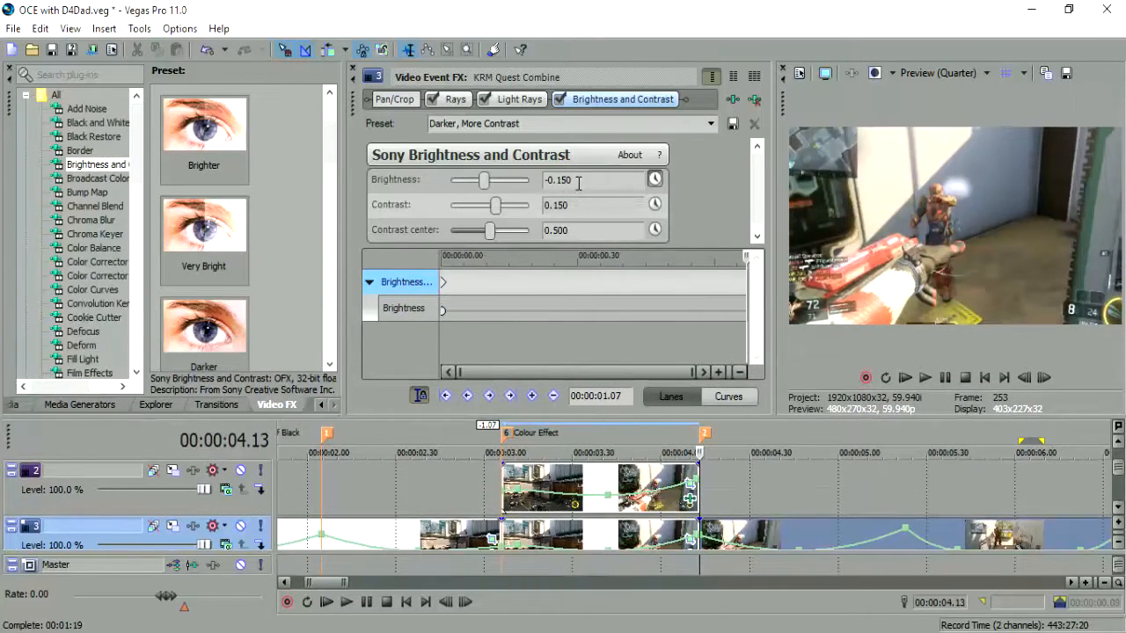
key("Return")
Animate Contrast on the track 3 clip with a keyframe of 0.000 at 00:00:01.07 and preview the frames.
left_click(595, 206)
left_click(654, 204)
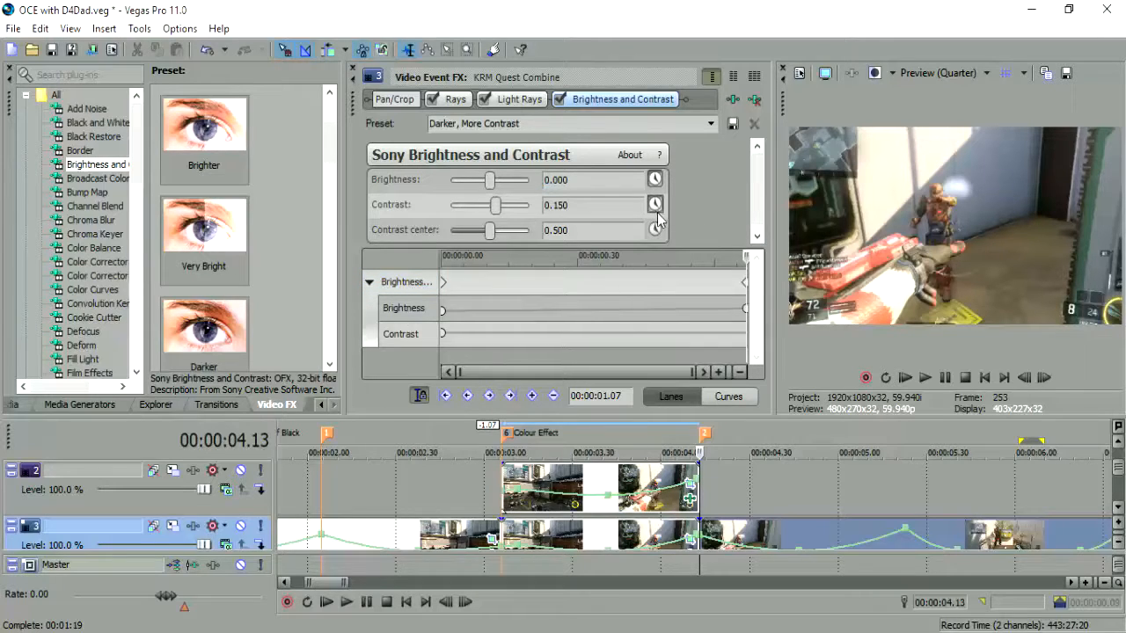
double_click(498, 204)
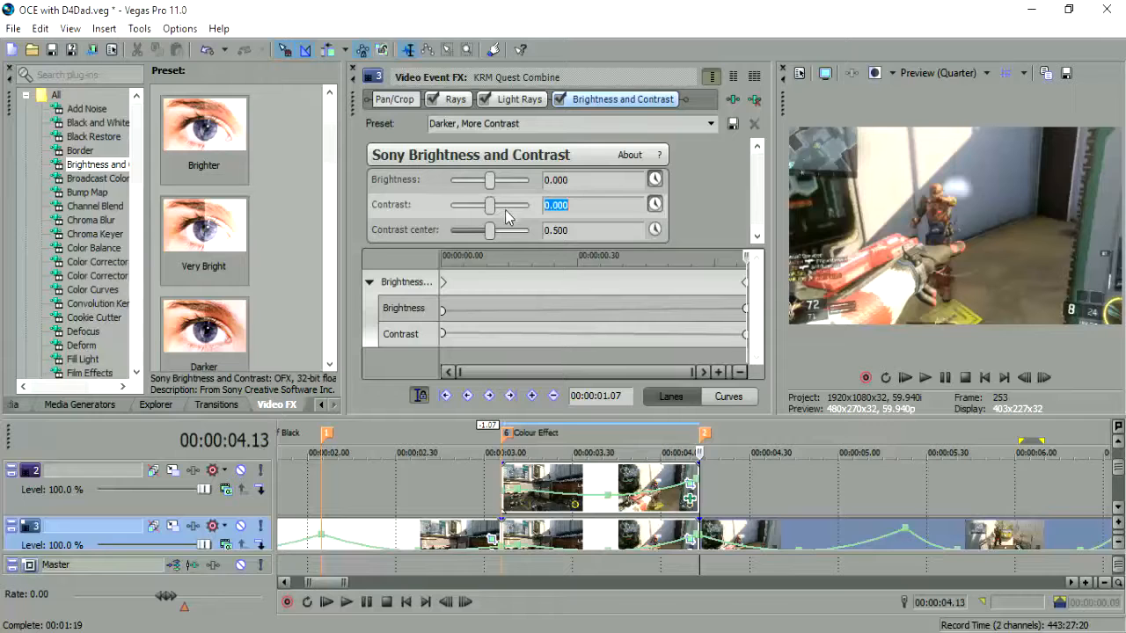
left_click(443, 334)
left_click(1044, 377)
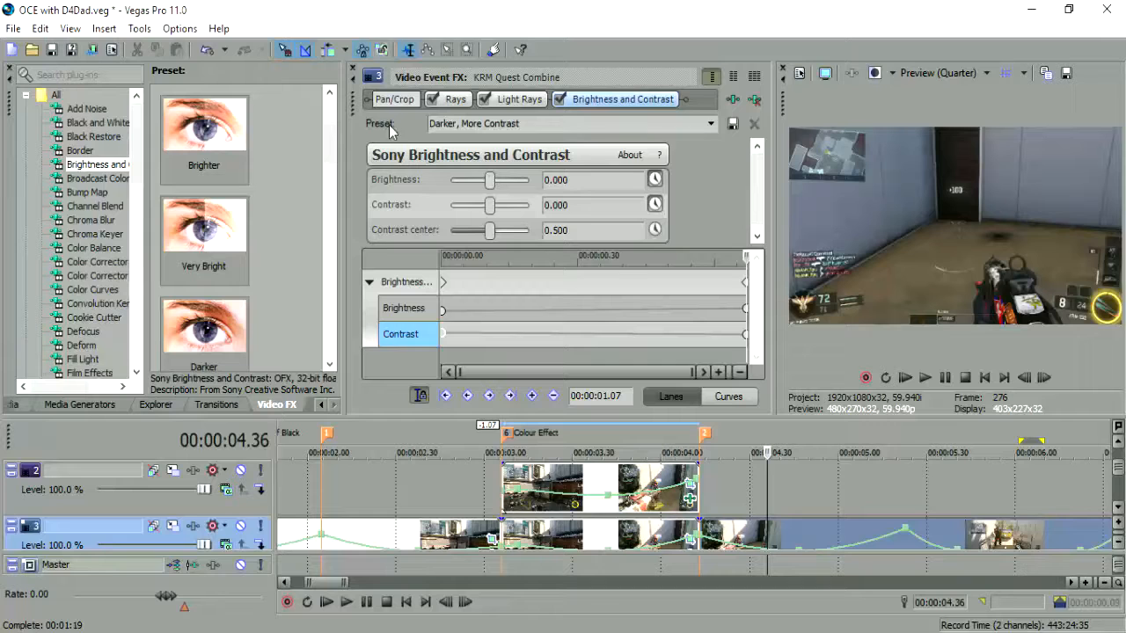
Close the track 3 effect settings and apply the Color Corrector (Secondary) (Default) preset to the track 2 clip.
left_click(353, 72)
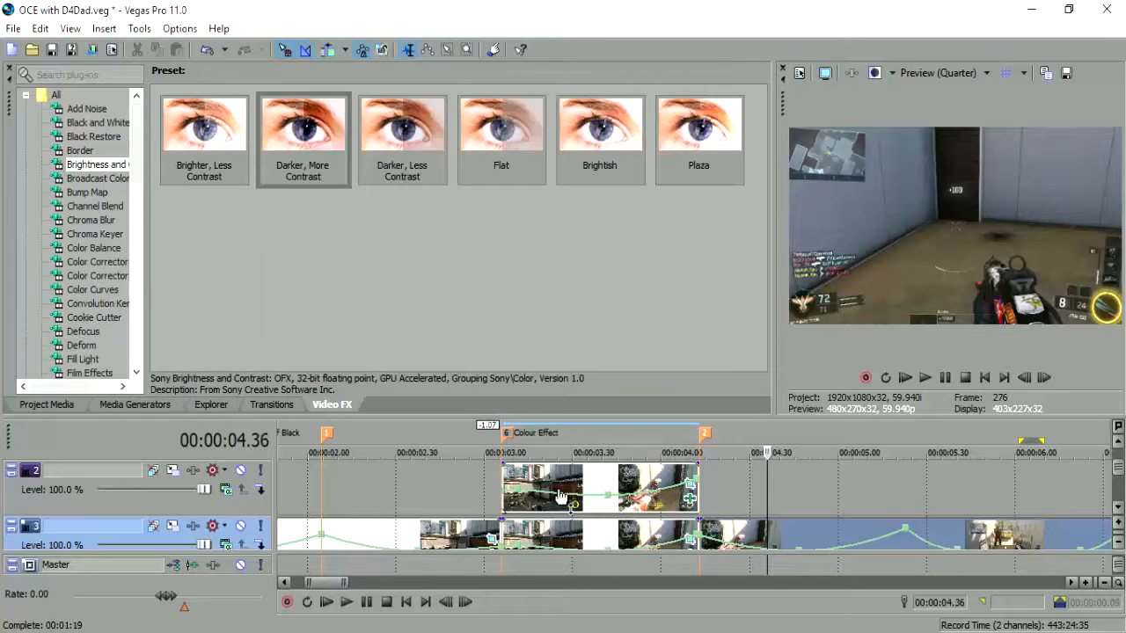
left_click(534, 532)
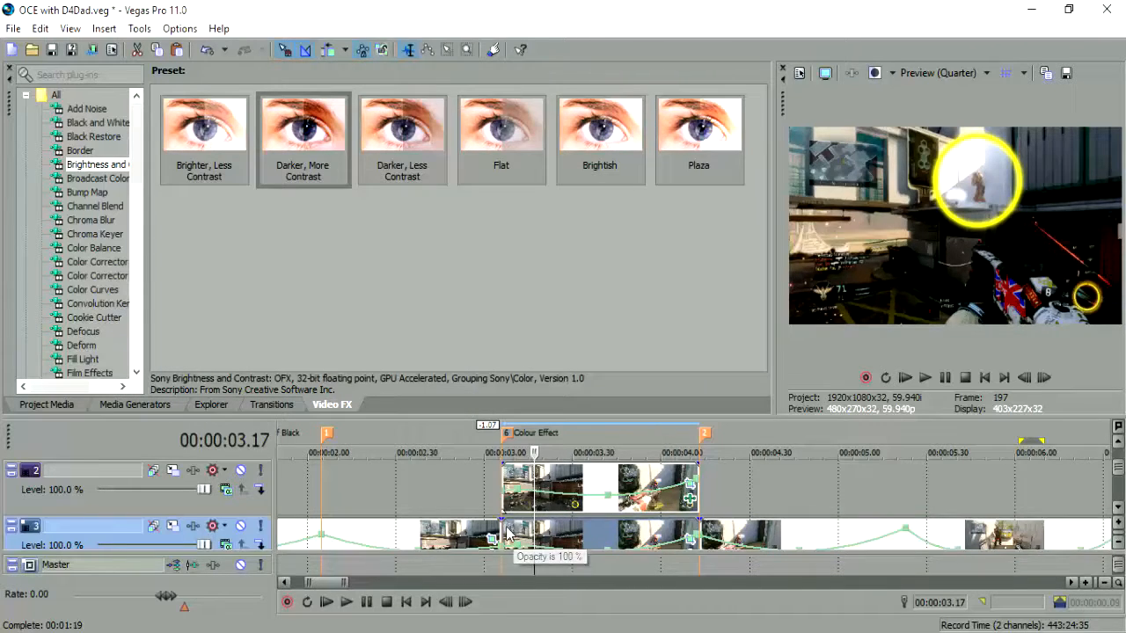
left_click(508, 528)
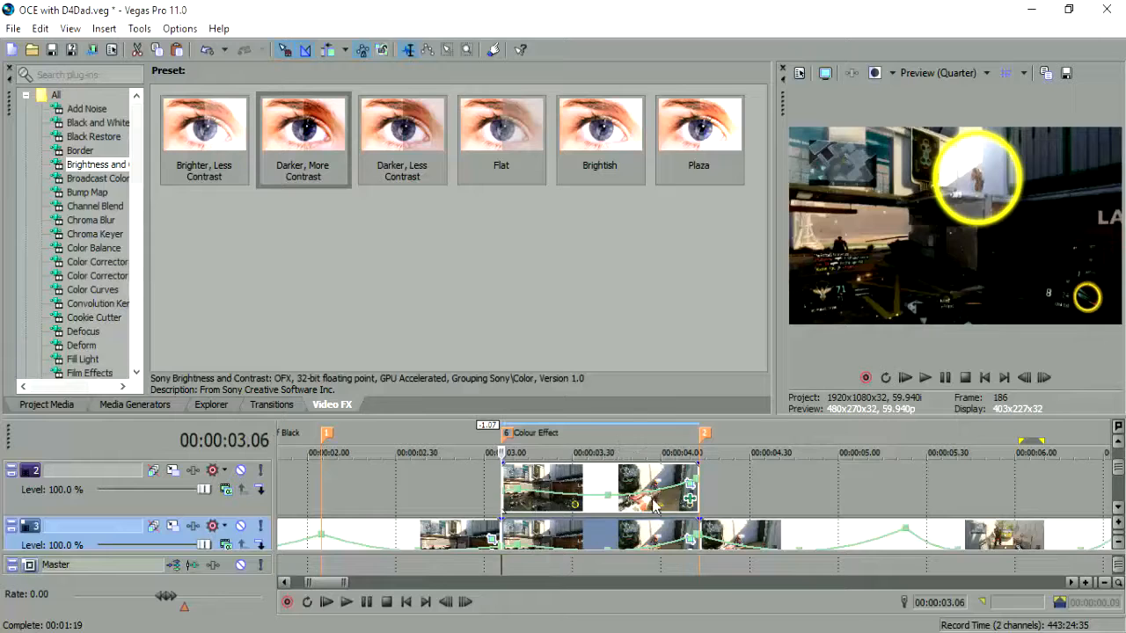
left_click(98, 276)
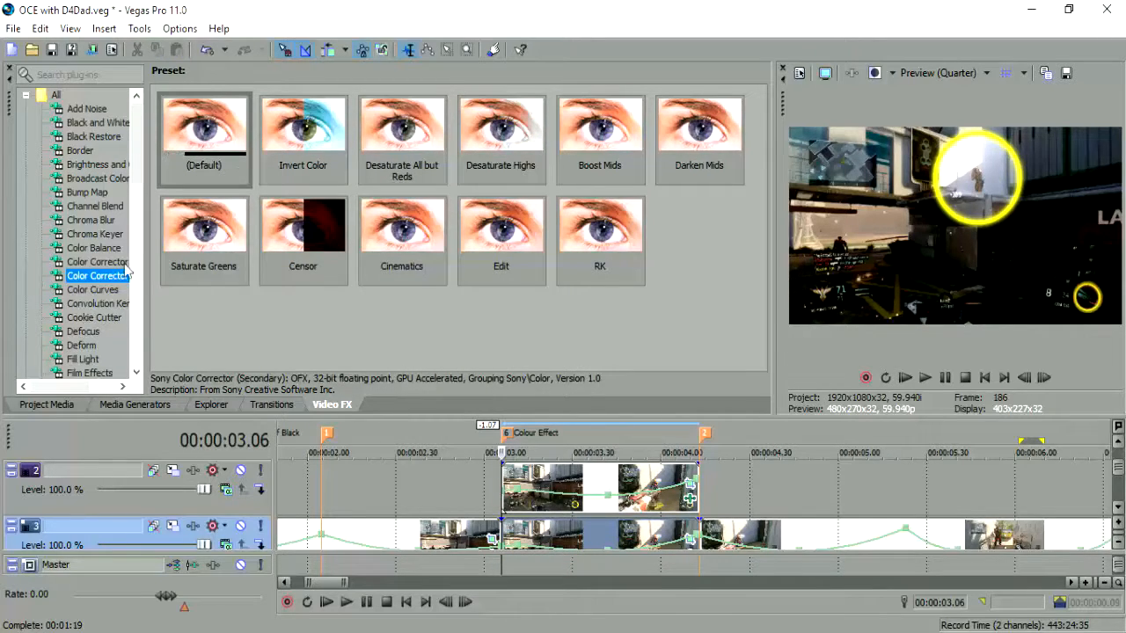
left_click_drag(146, 273, 253, 267)
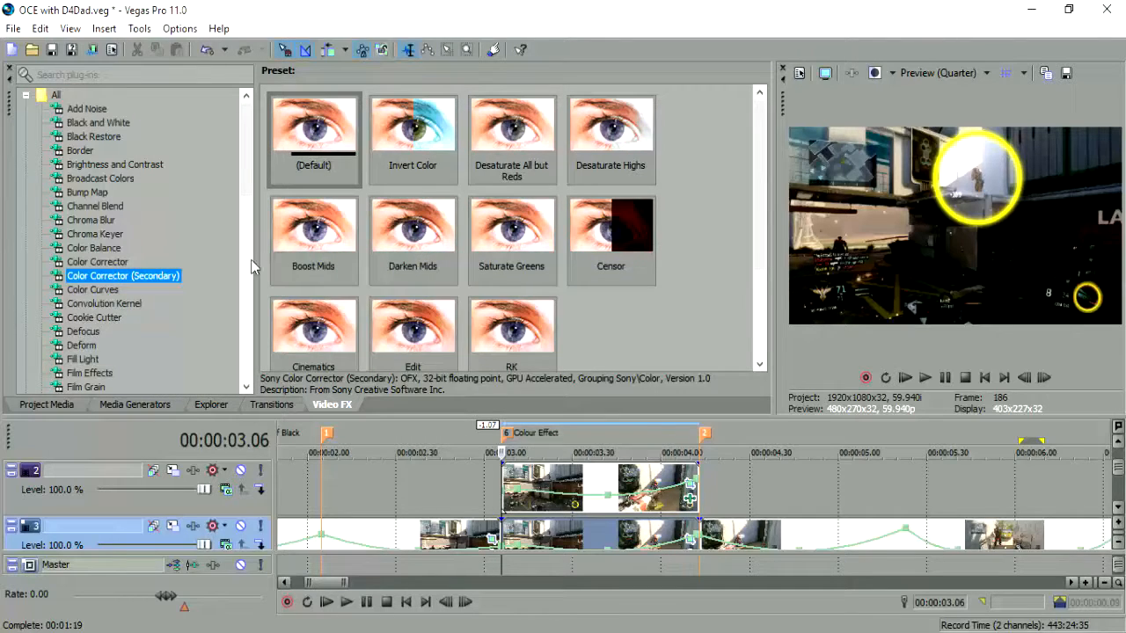
left_click_drag(253, 254, 204, 255)
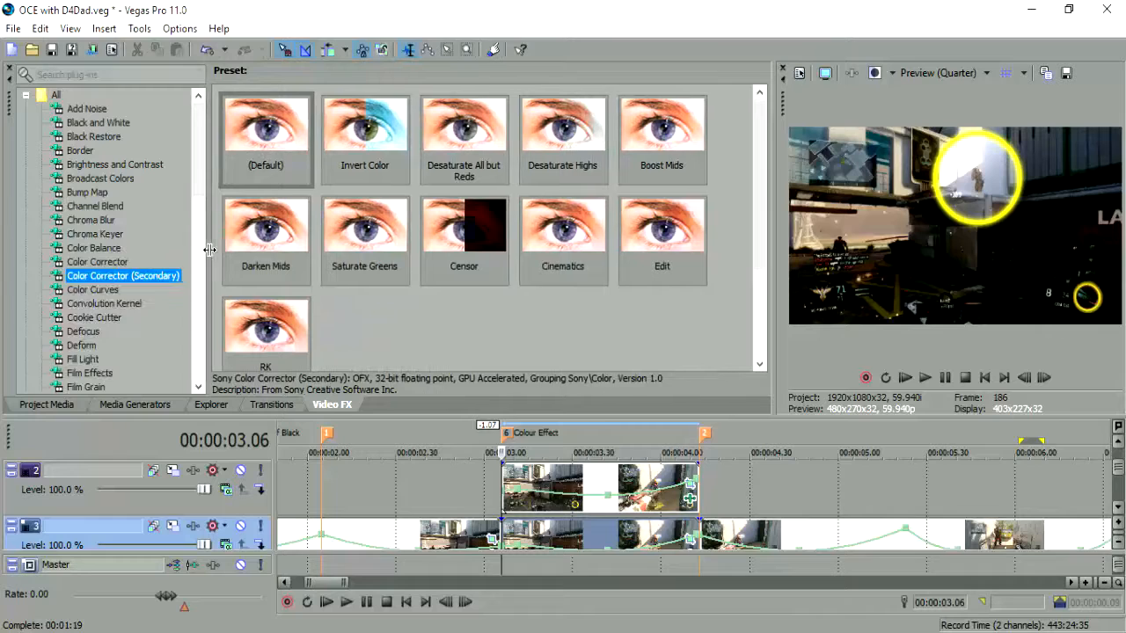
left_click_drag(280, 124, 610, 483)
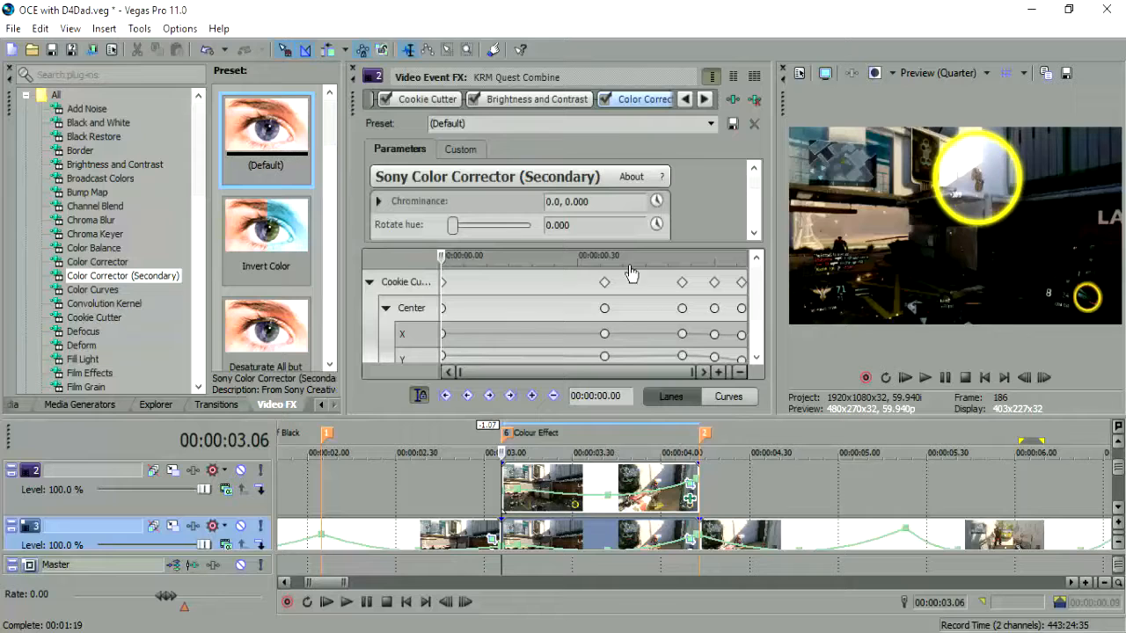
Set the Color Corrector's Saturation to 3.000, keeping Rotate hue at 0.000.
left_click_drag(360, 417, 360, 537)
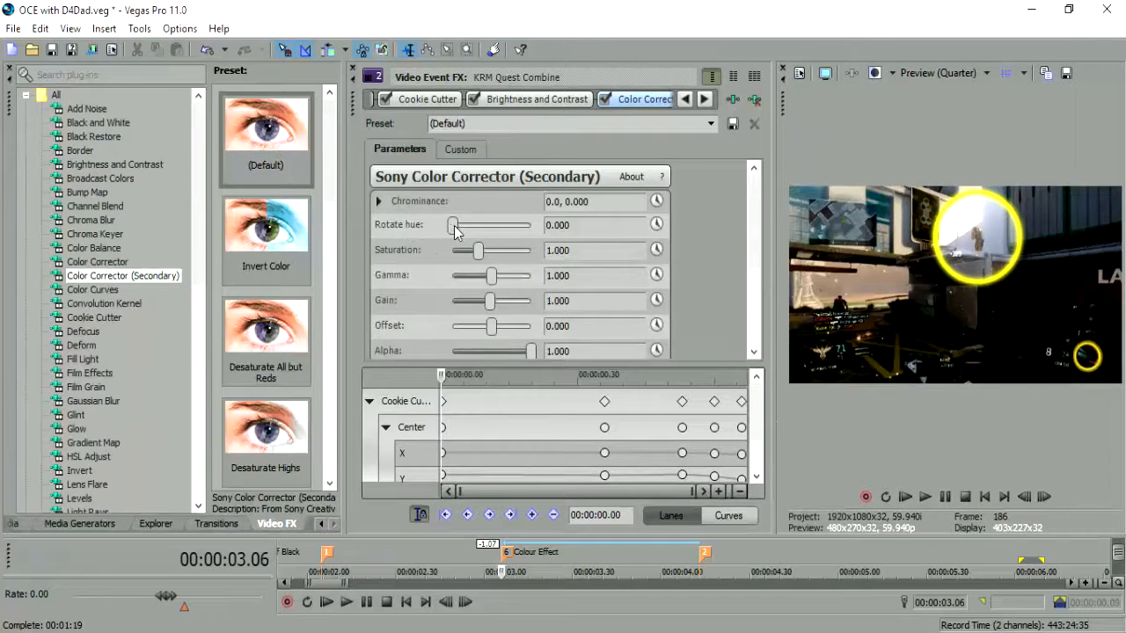
left_click_drag(454, 230, 567, 248)
left_click_drag(466, 226, 411, 227)
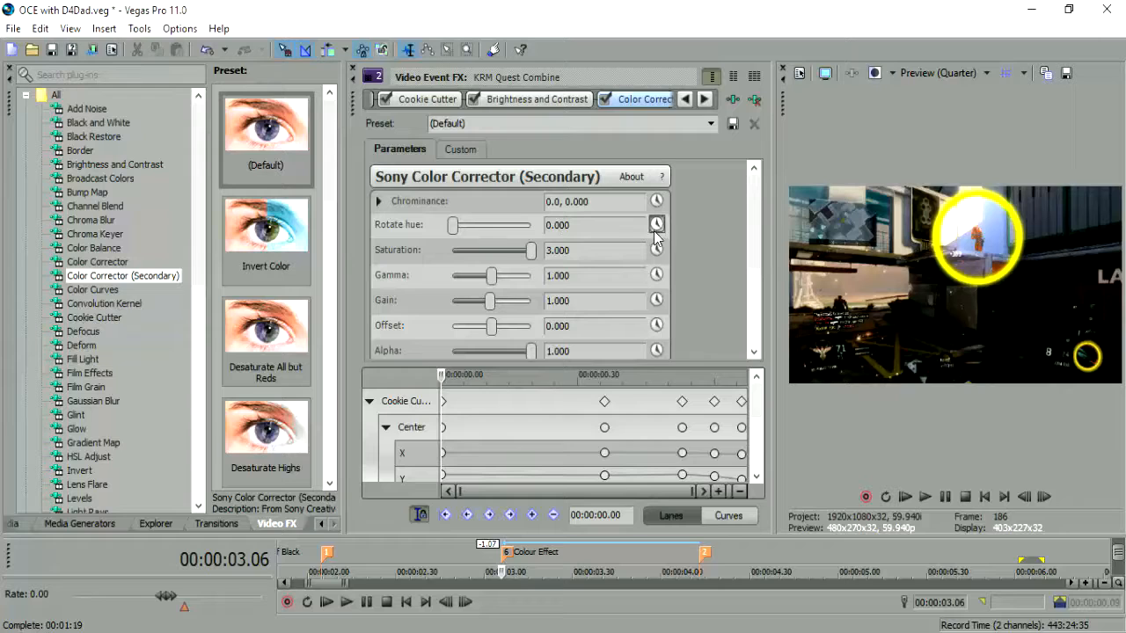
Animate Rotate hue from 0.000 at the clip's start to 360.000 at 00:00:01.07.
left_click_drag(758, 396, 761, 452)
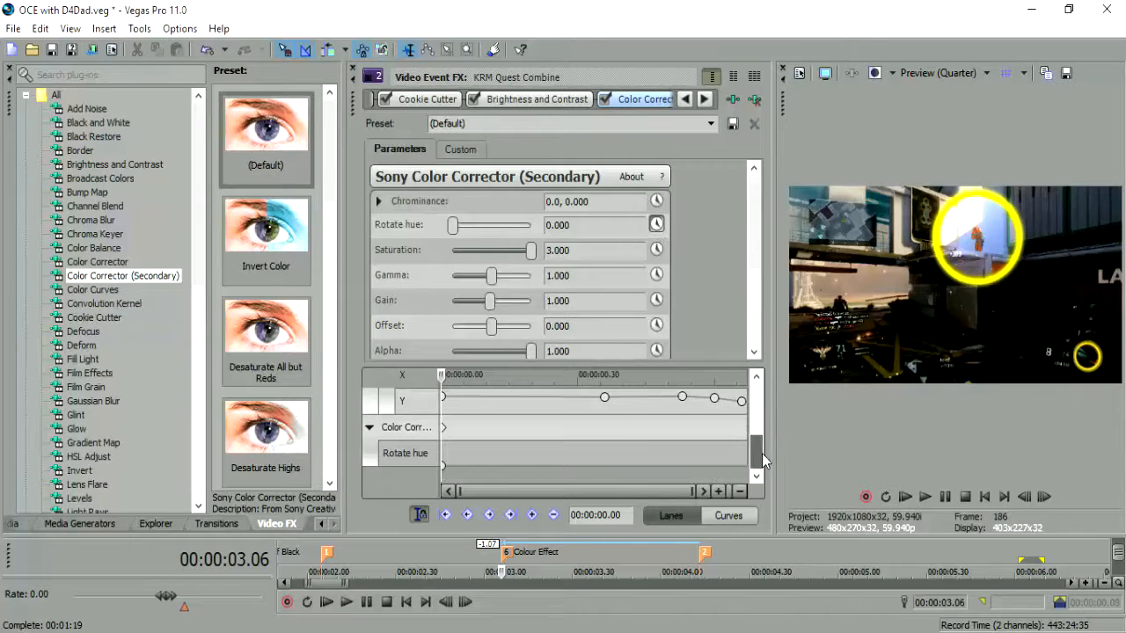
left_click_drag(595, 429, 749, 431)
left_click_drag(454, 227, 531, 230)
Step through the effect repeatedly from the clip's start to examine how the hue cycles inside the circle.
left_click(451, 431)
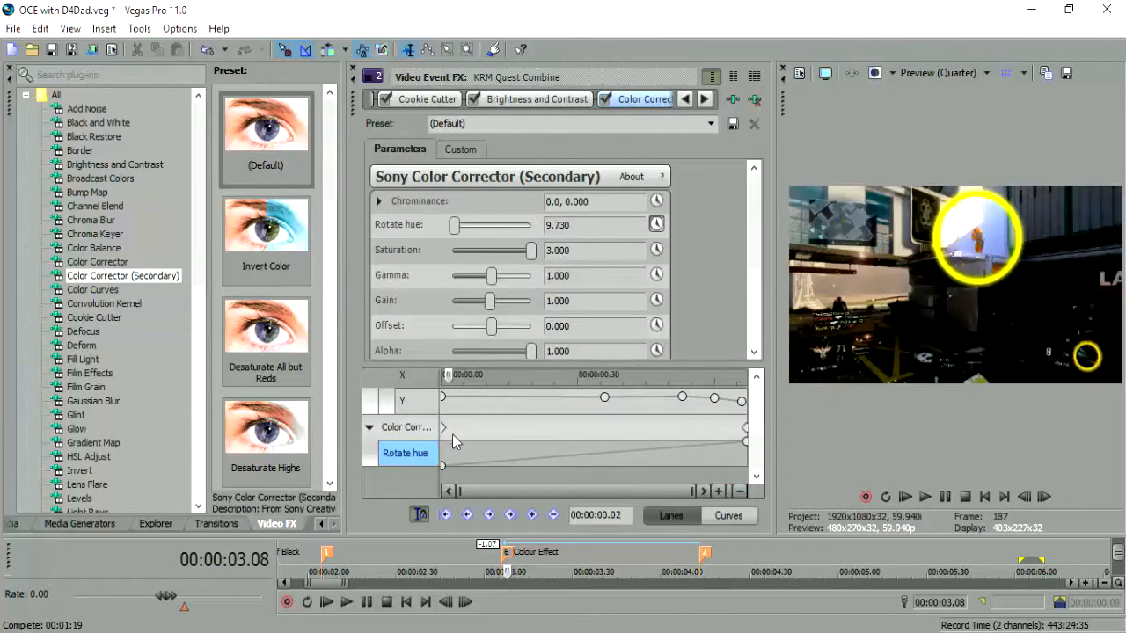
left_click(1044, 496)
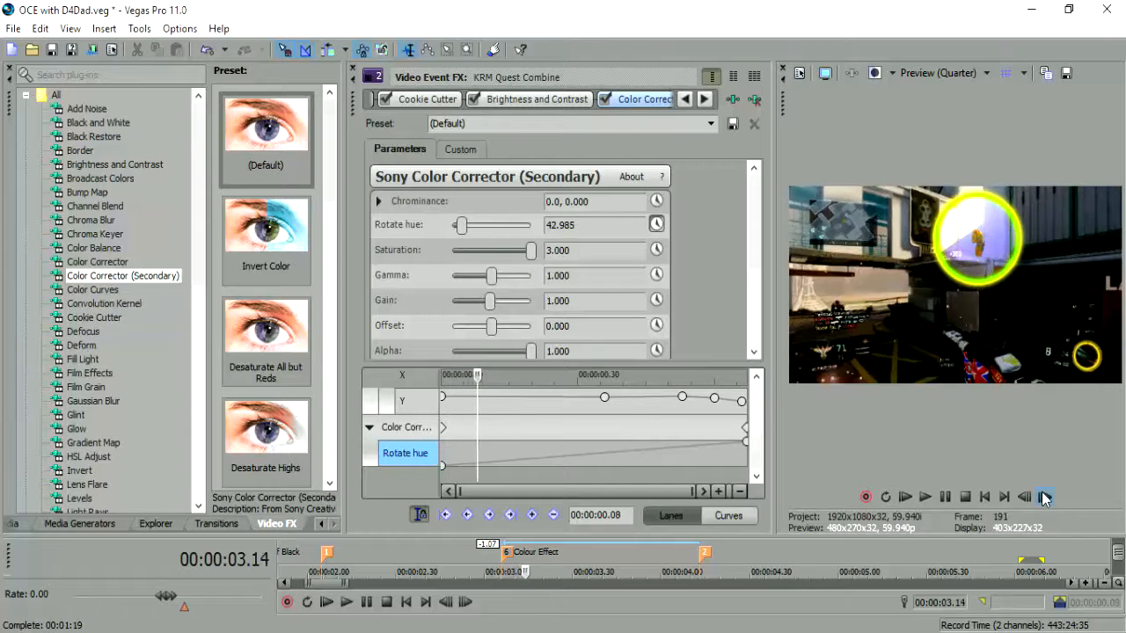
left_click(1044, 497)
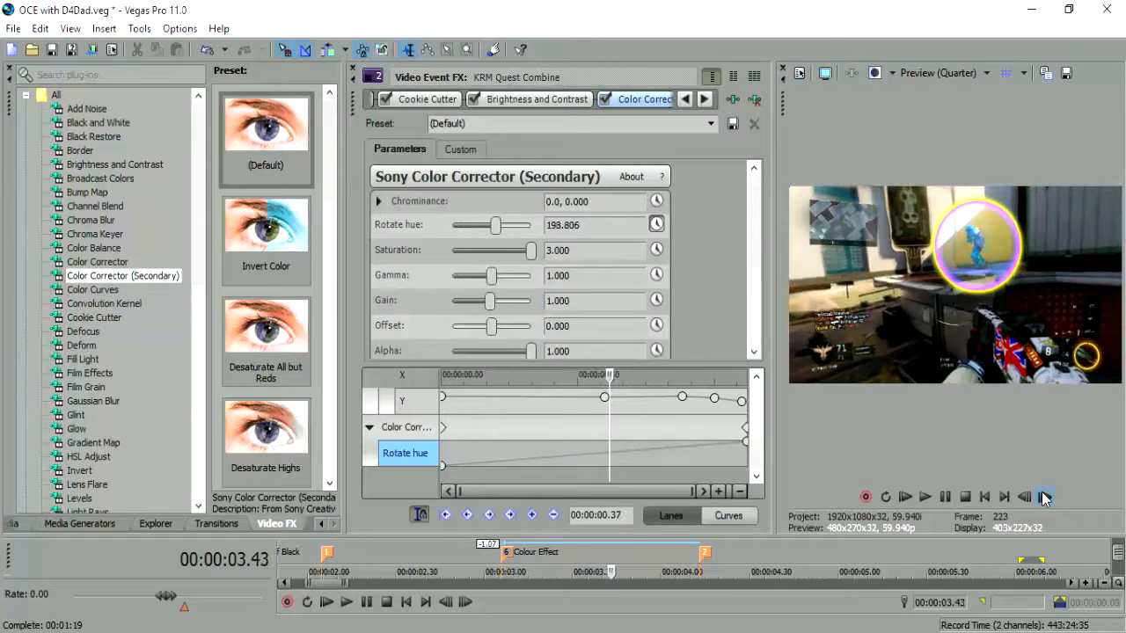
left_click(1043, 497)
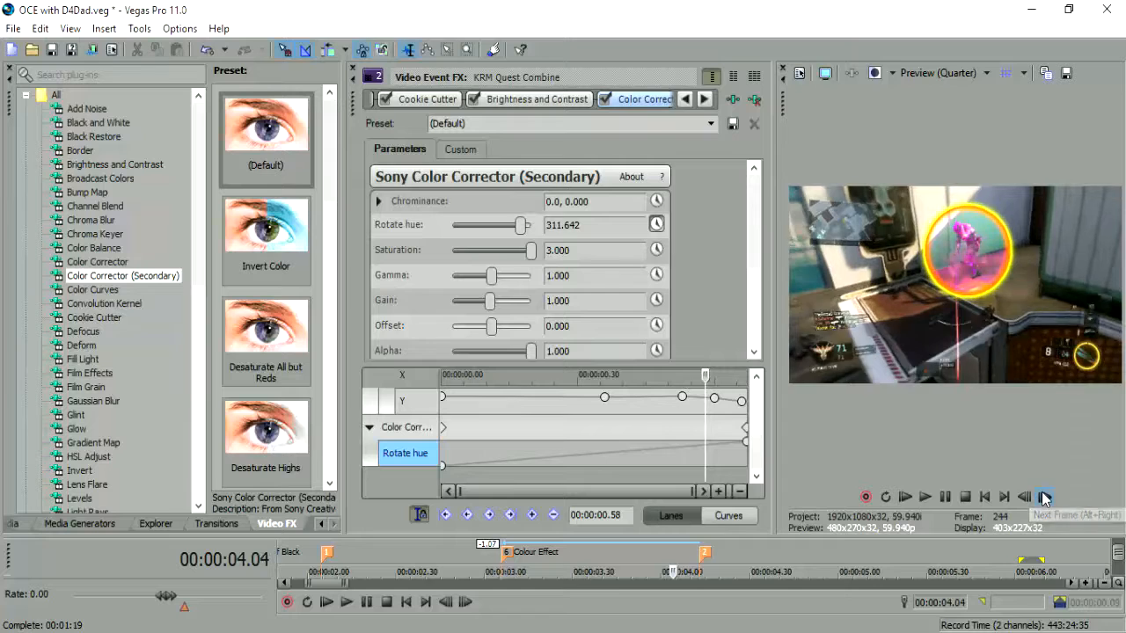
left_click(1044, 497)
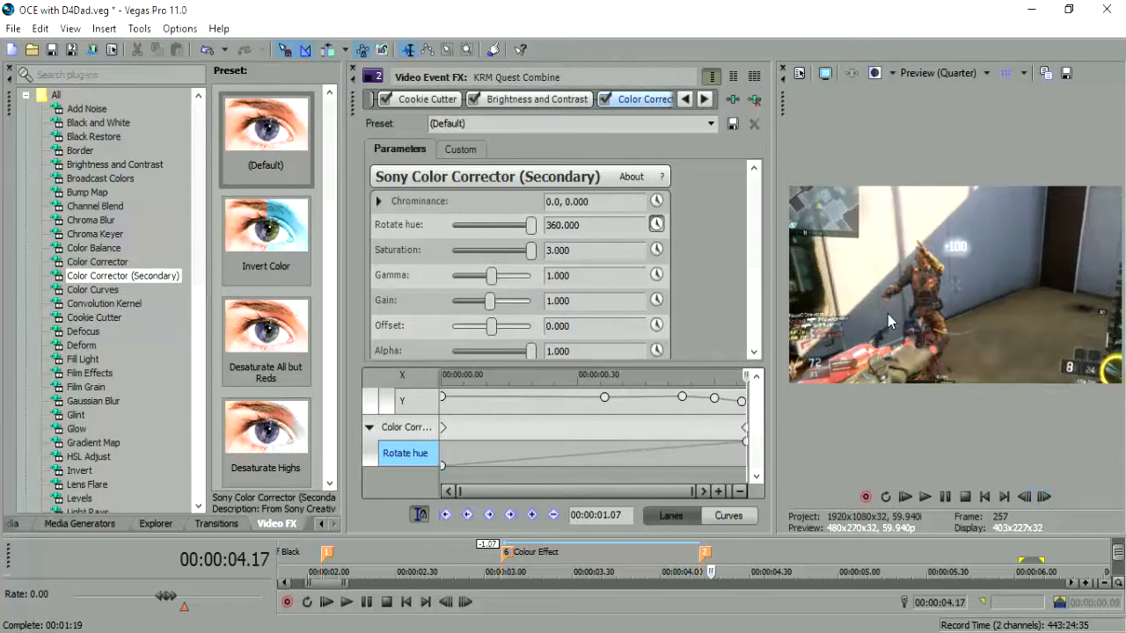
left_click(456, 431)
left_click(1044, 497)
left_click(1044, 497)
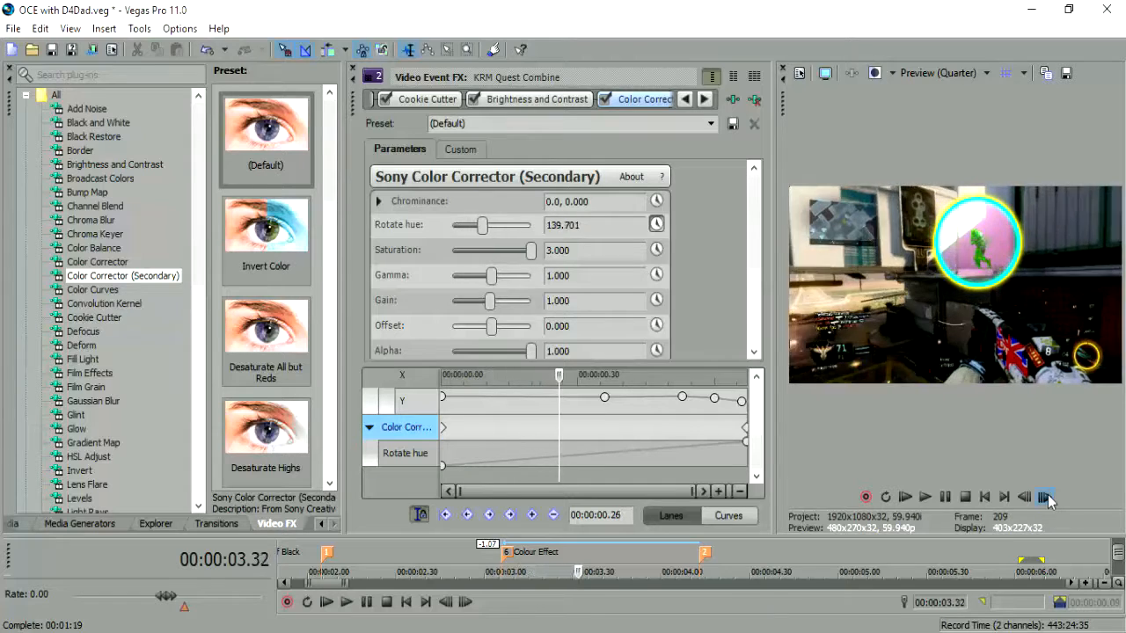
left_click(1044, 497)
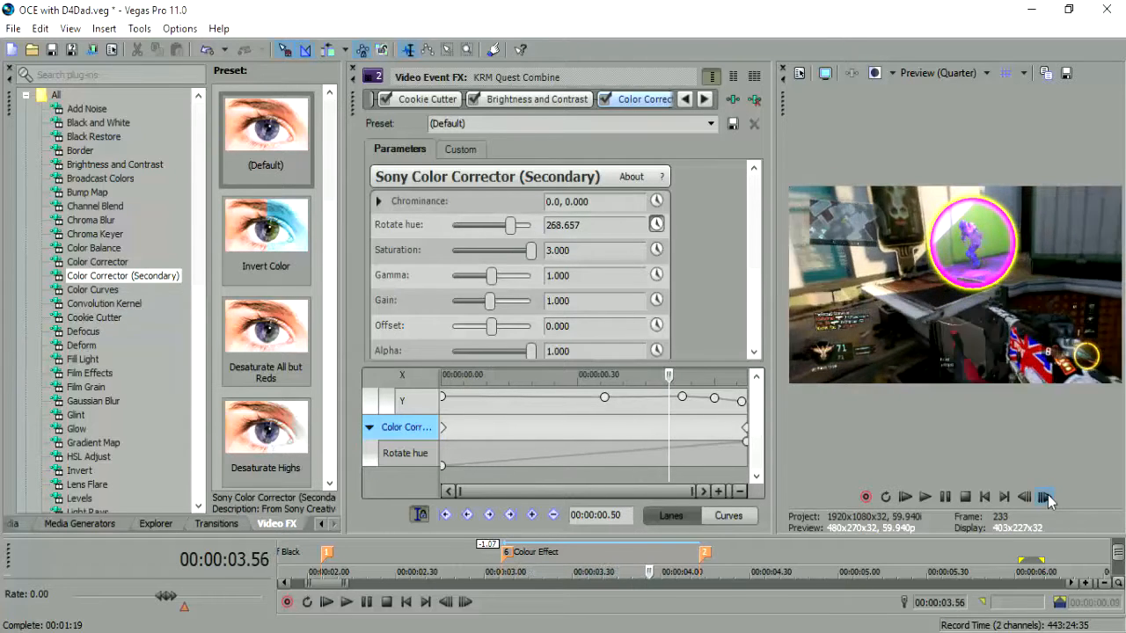
left_click(1044, 496)
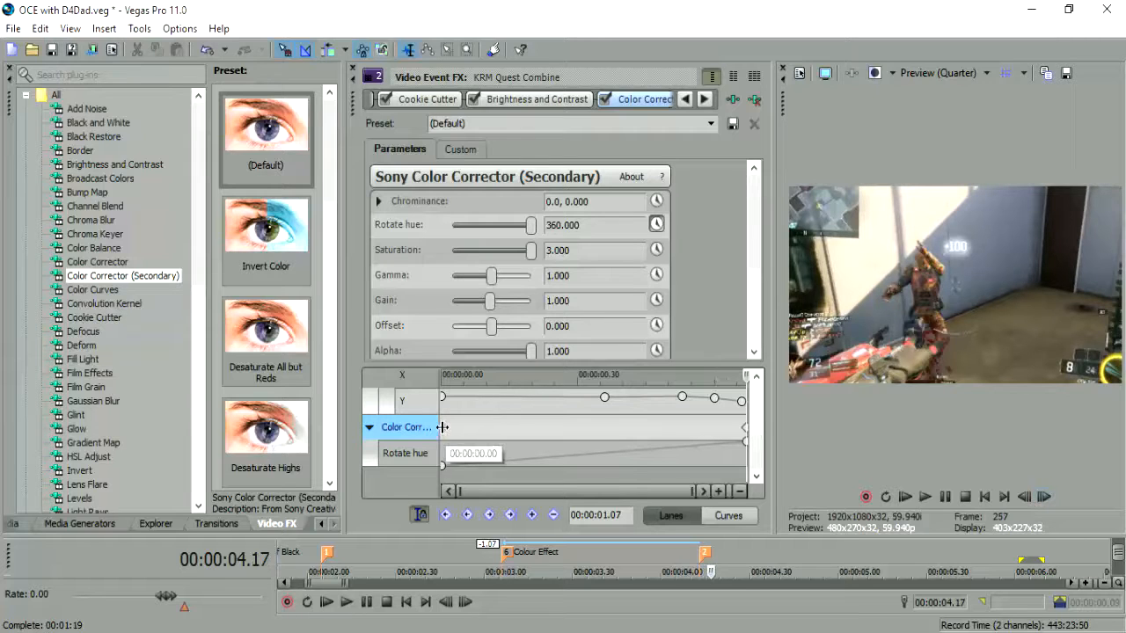
left_click(426, 97)
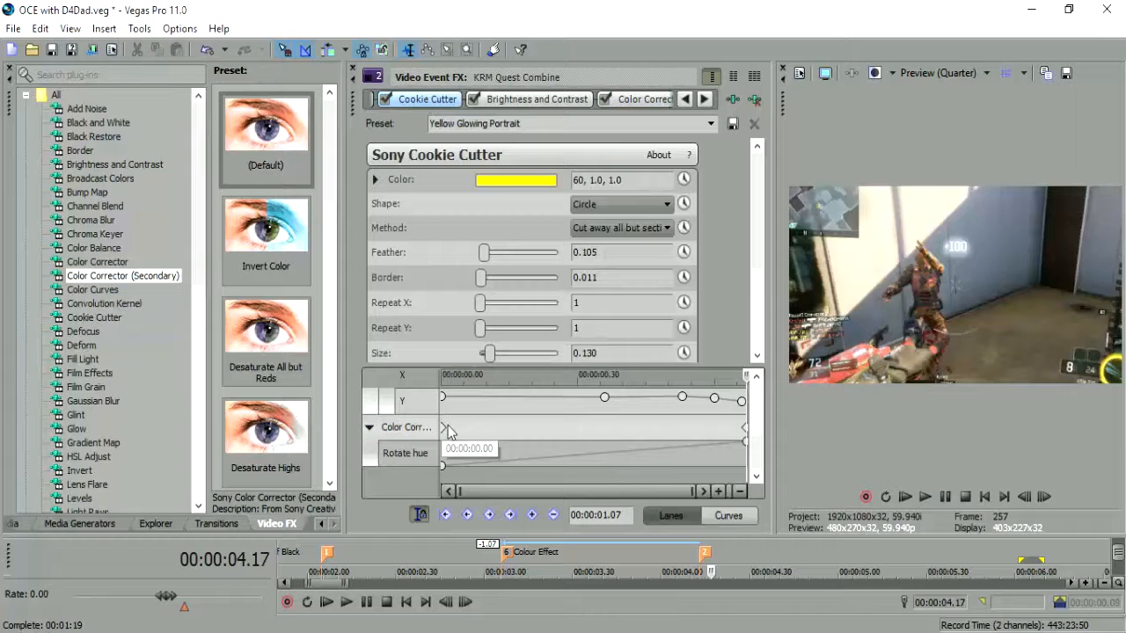
left_click(444, 428)
left_click(1045, 498)
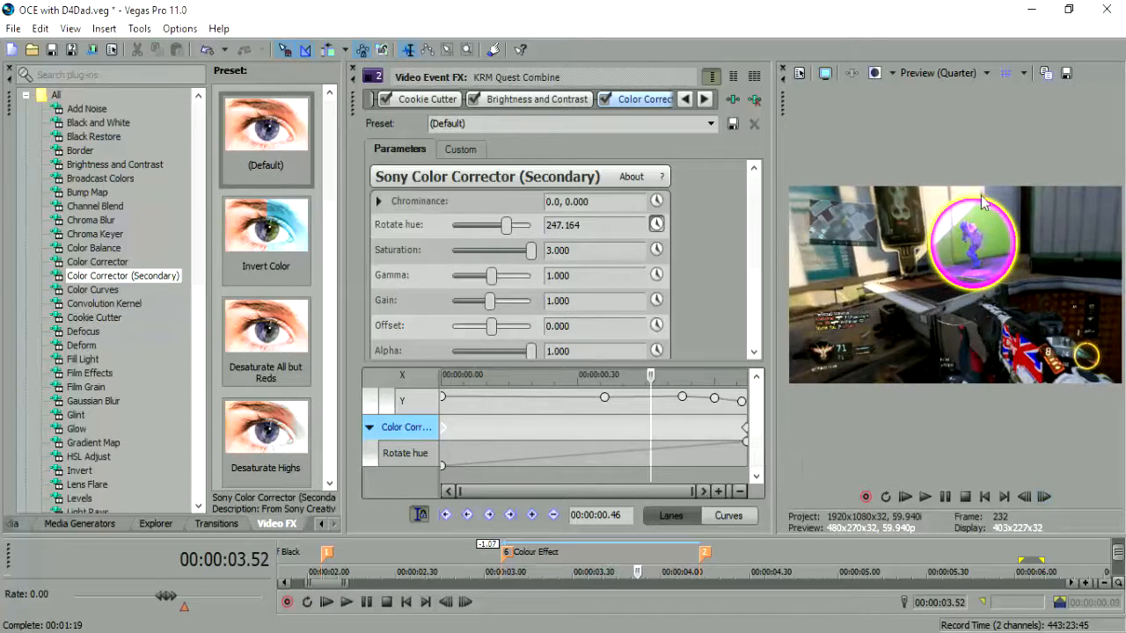
left_click(1045, 504)
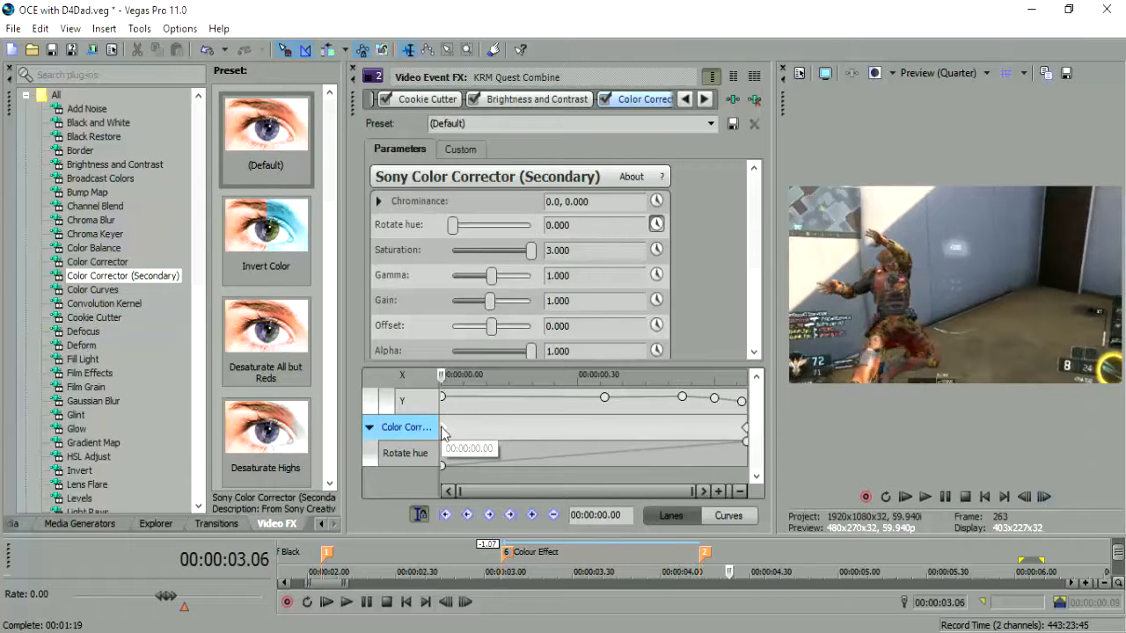
left_click(442, 431)
left_click(1045, 498)
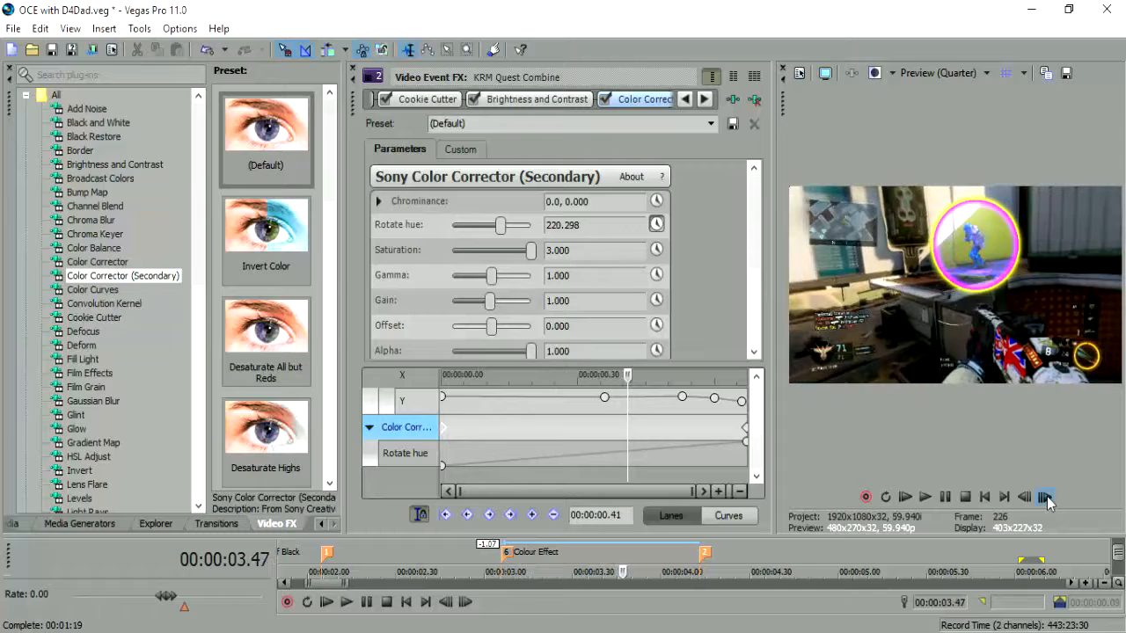
left_click(446, 431)
Set the Cookie Cutter's Border to 0.000 and preview the circle without its outline from the clip's start.
left_click(428, 98)
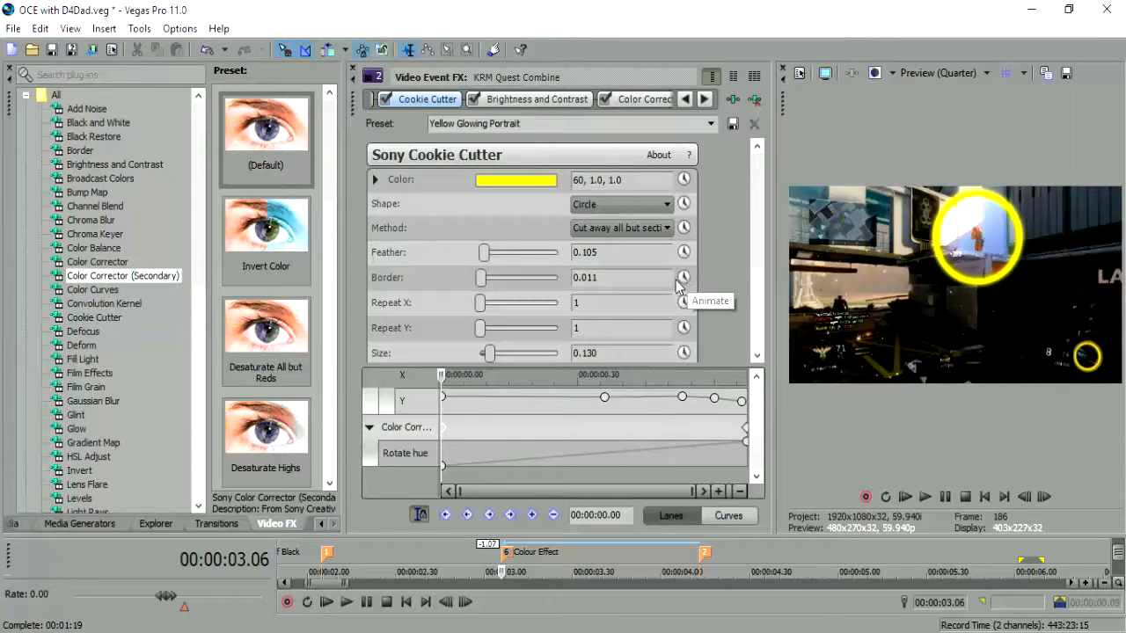
left_click(622, 431)
left_click(582, 428)
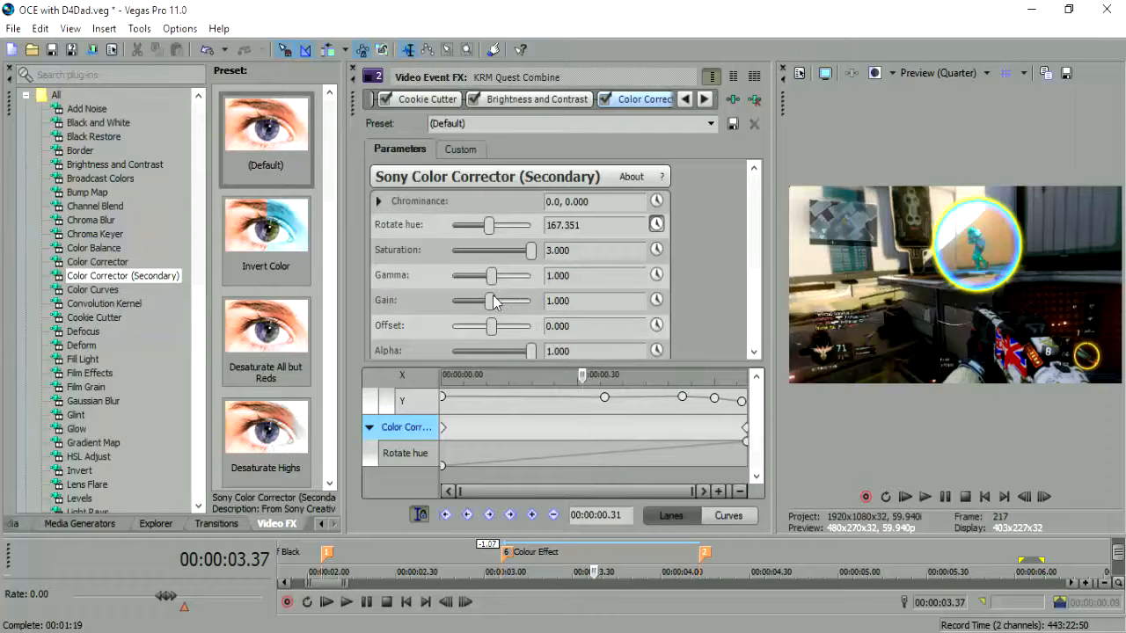
left_click(428, 100)
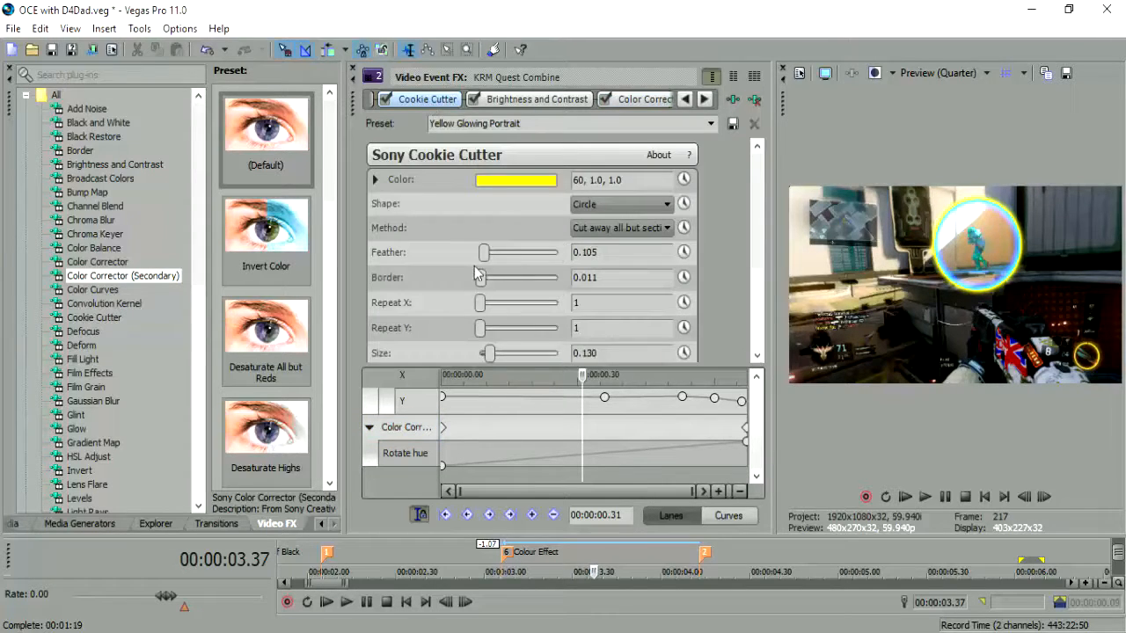
left_click_drag(482, 279, 473, 280)
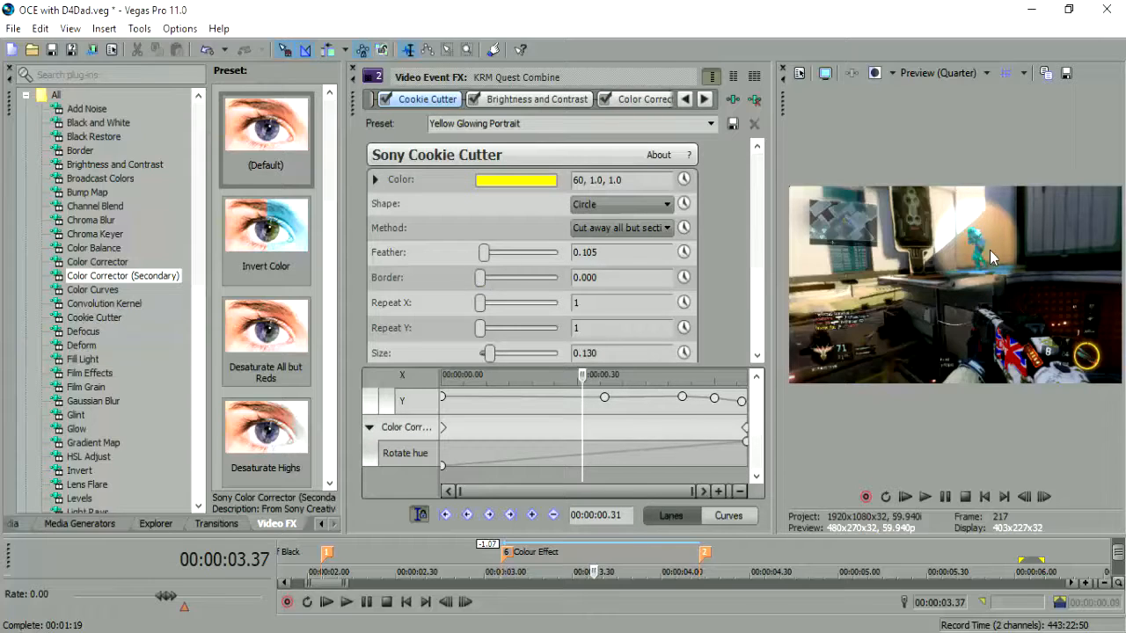
left_click(446, 429)
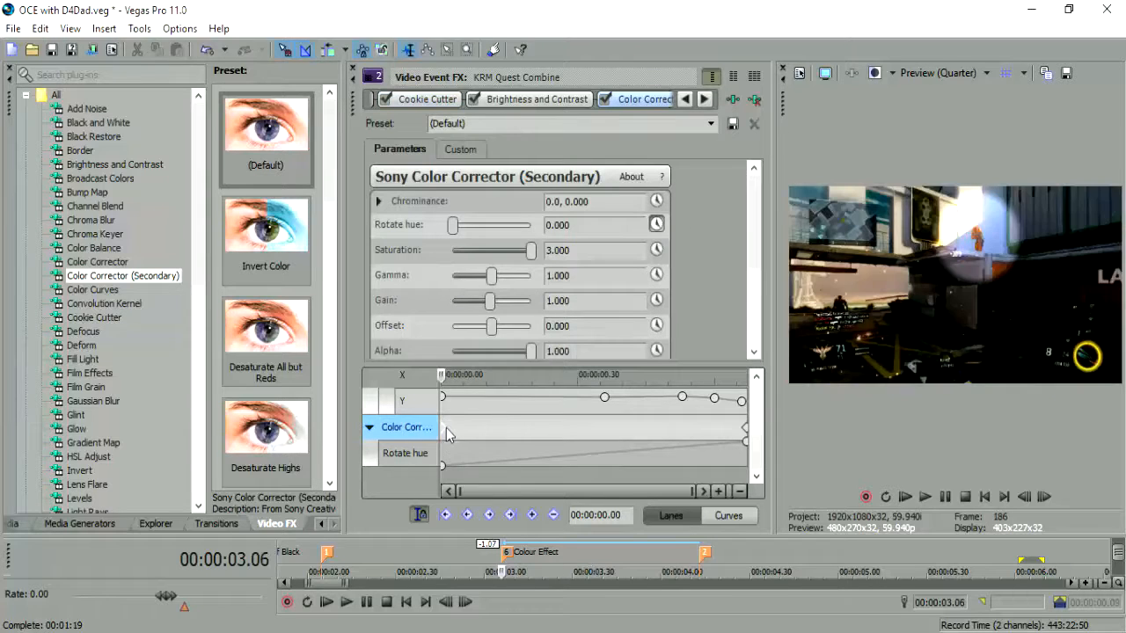
left_click(443, 398)
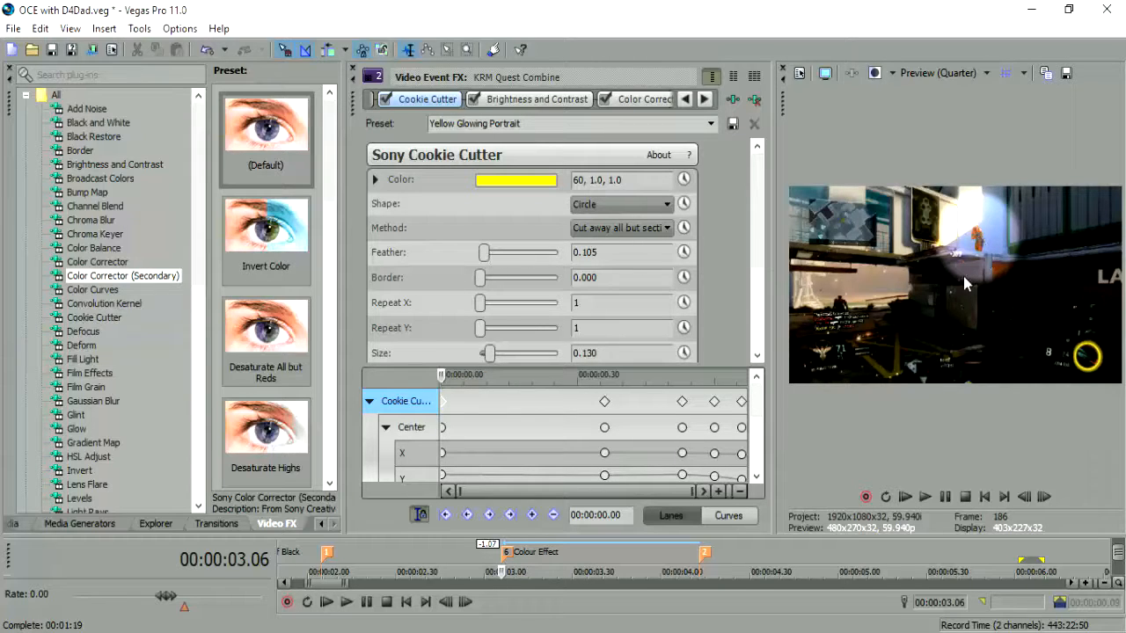
left_click(1044, 497)
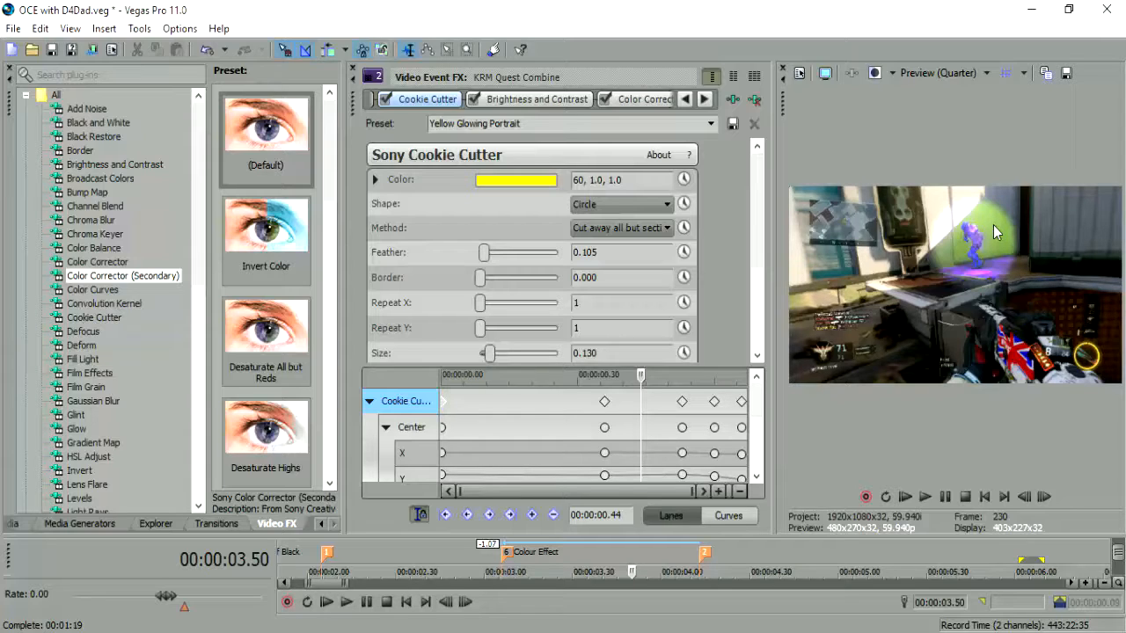
Enable keyframe animation for the Cookie Cutter's Feather at the clip's start, with a value of 0.105.
left_click_drag(1019, 498, 1024, 498)
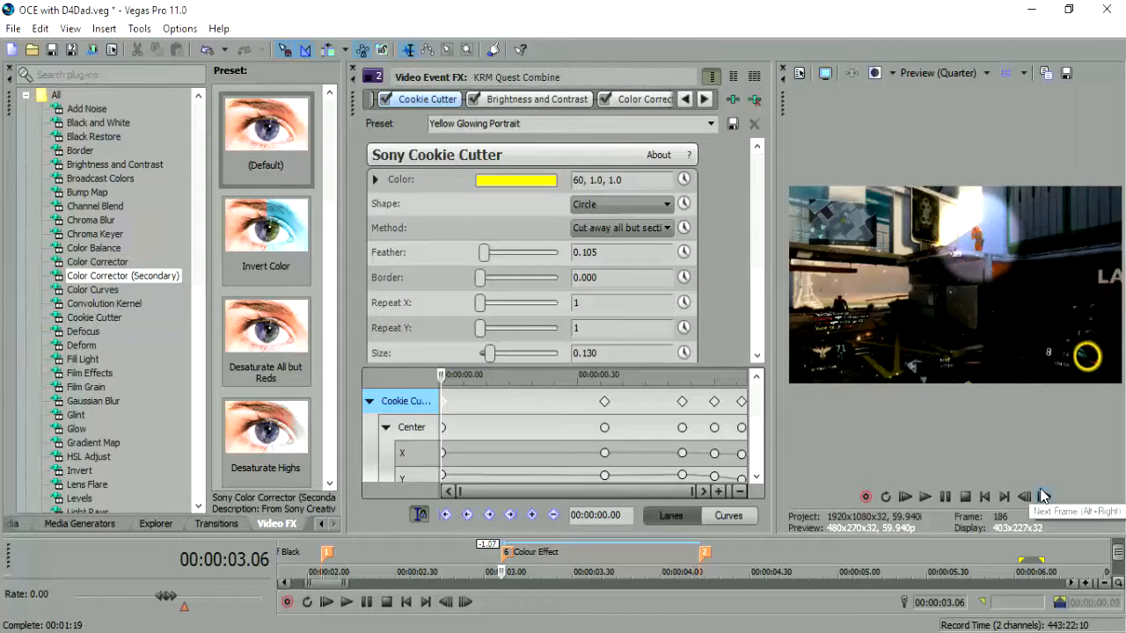
left_click(1043, 497)
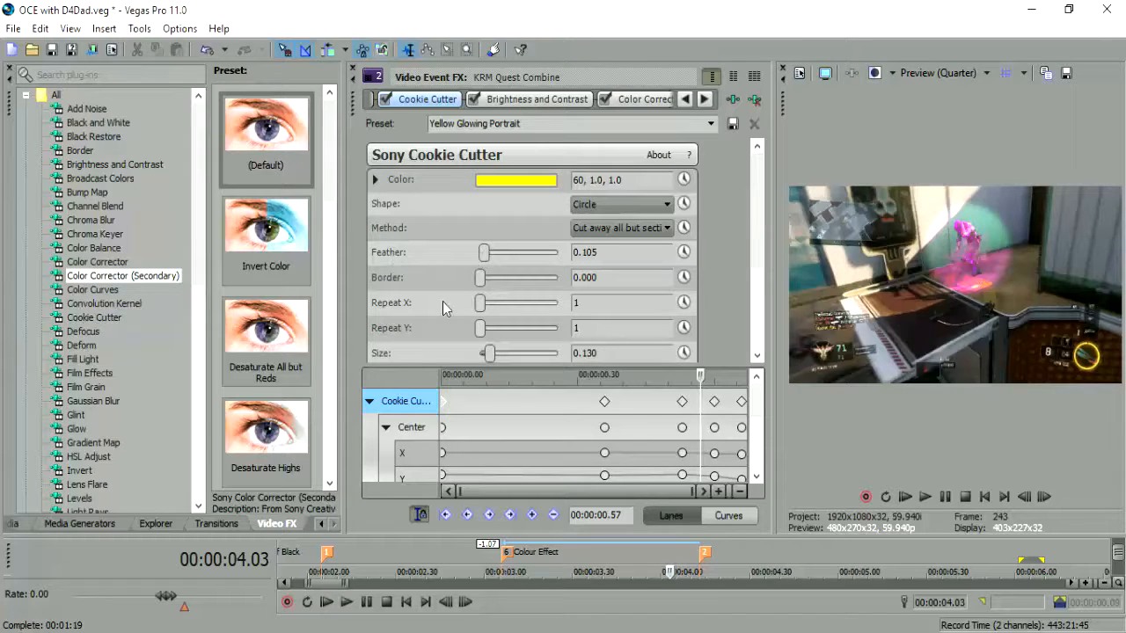
left_click(444, 384)
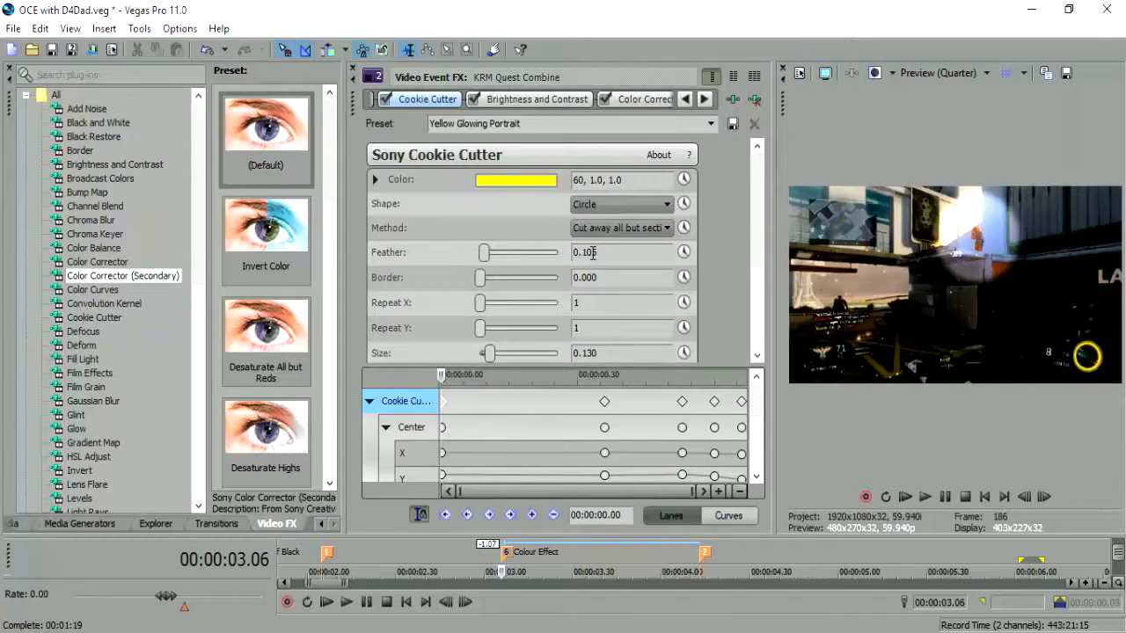
left_click(684, 251)
mouse_move(483, 254)
left_mouse_down()
mouse_move(466, 253)
mouse_move(561, 252)
mouse_move(504, 237)
mouse_move(483, 252)
left_mouse_up()
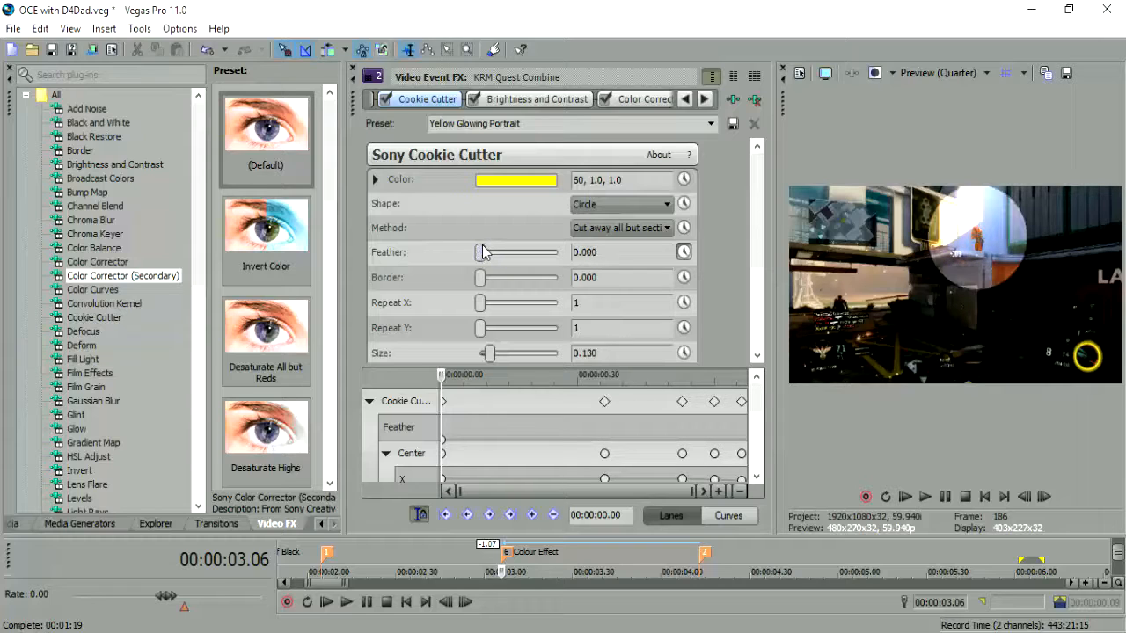
left_click_drag(486, 253, 490, 254)
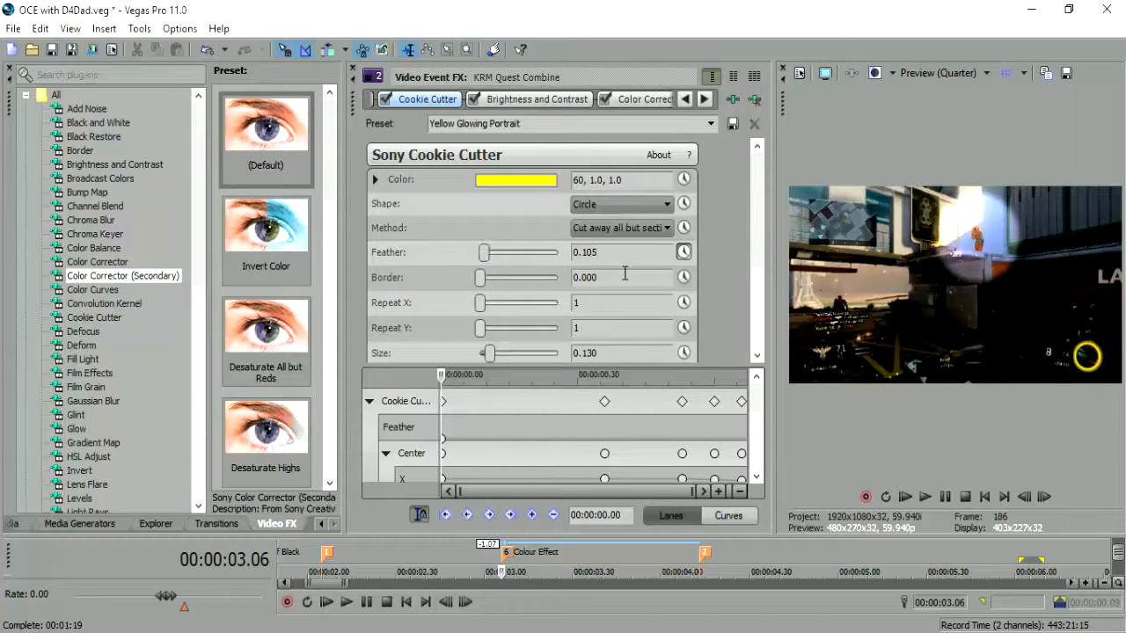
Set the Feather to 0.337 at 00:00:01.06, near the end of the clip.
left_click(1045, 498)
left_click_drag(1046, 498, 1045, 498)
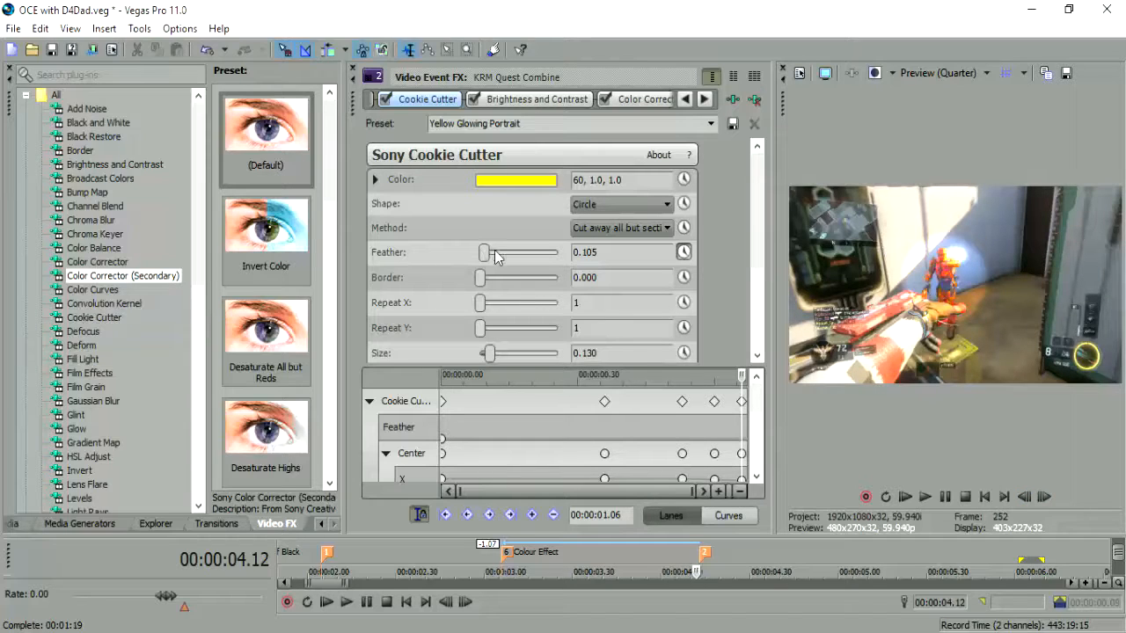
left_click_drag(493, 255, 498, 256)
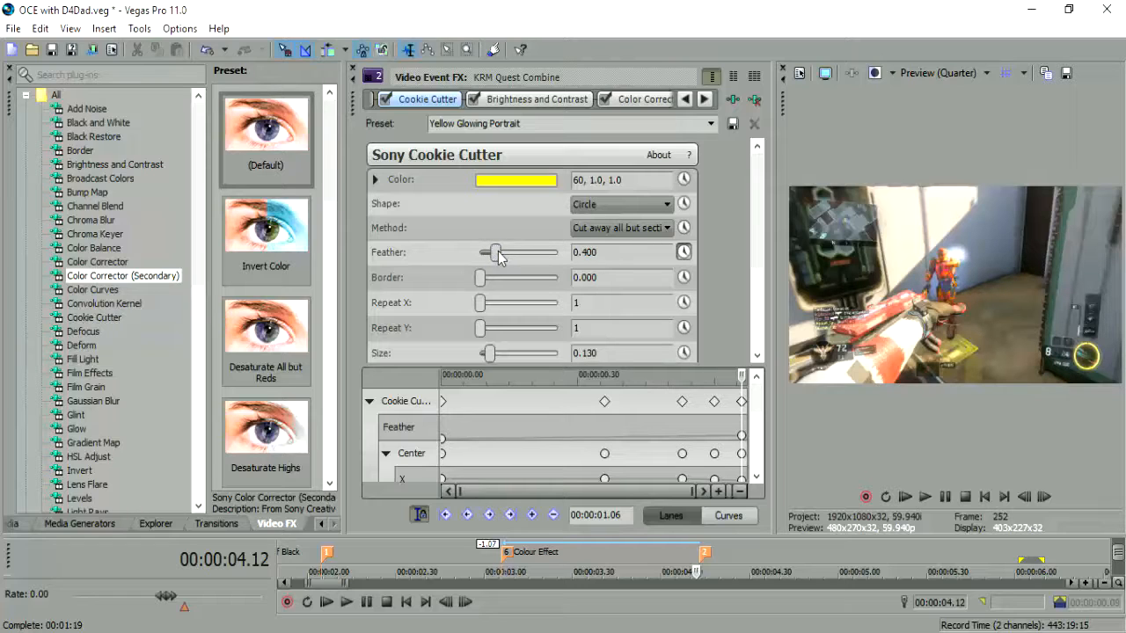
Add Feather keyframes of 0.379 at 00:00:00.49 and 00:00:00.30.
left_click(1030, 500)
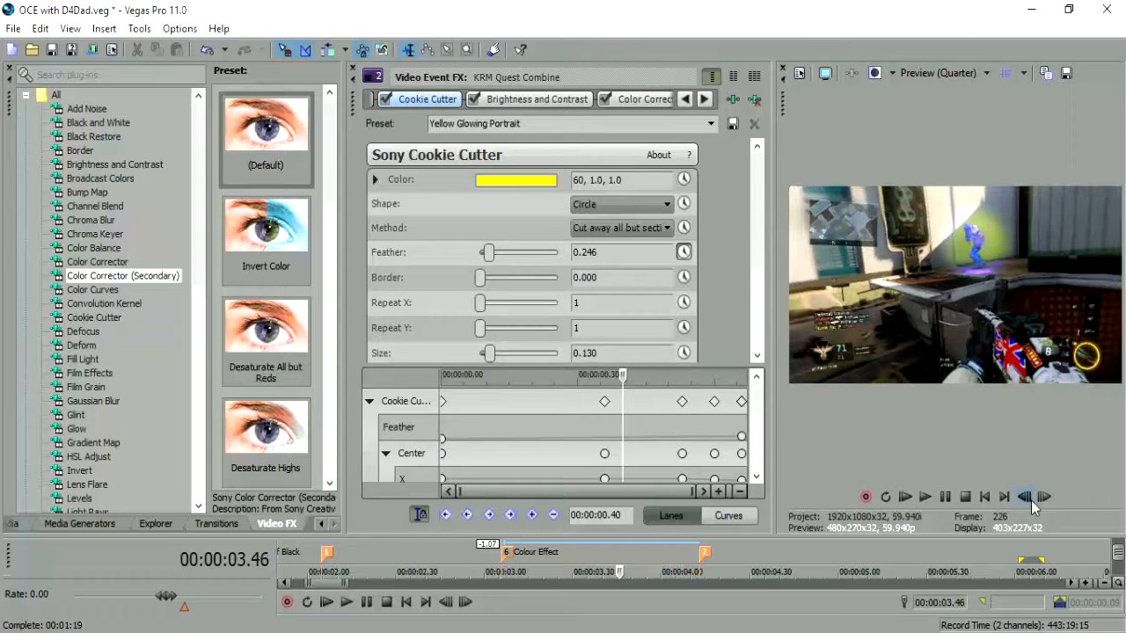
left_click(1043, 498)
left_click(1043, 499)
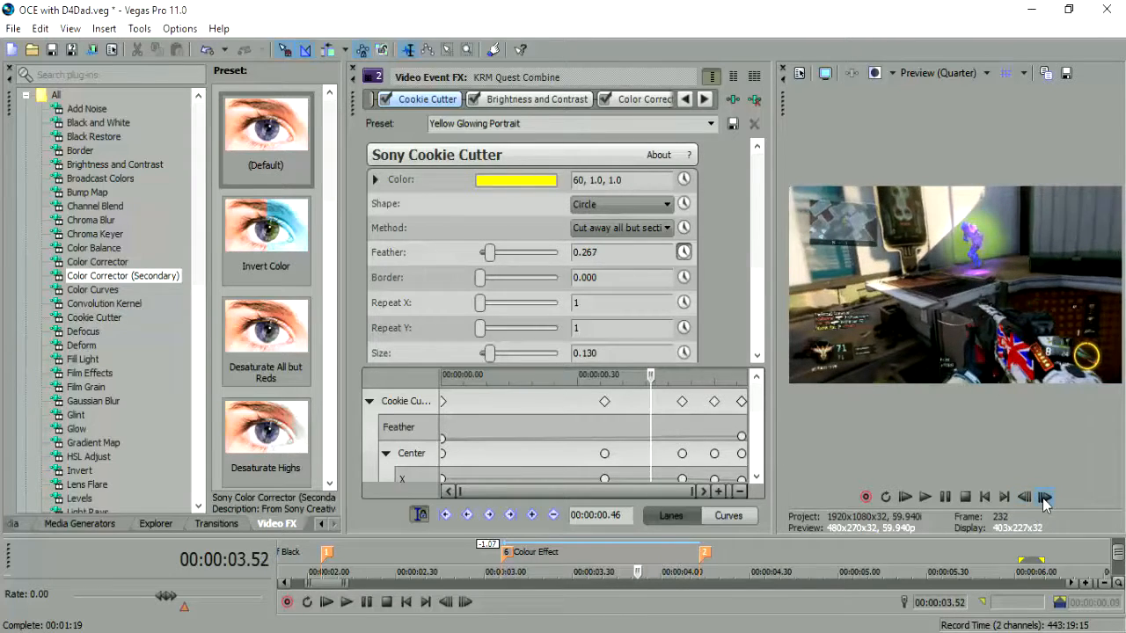
left_click_drag(491, 255, 496, 257)
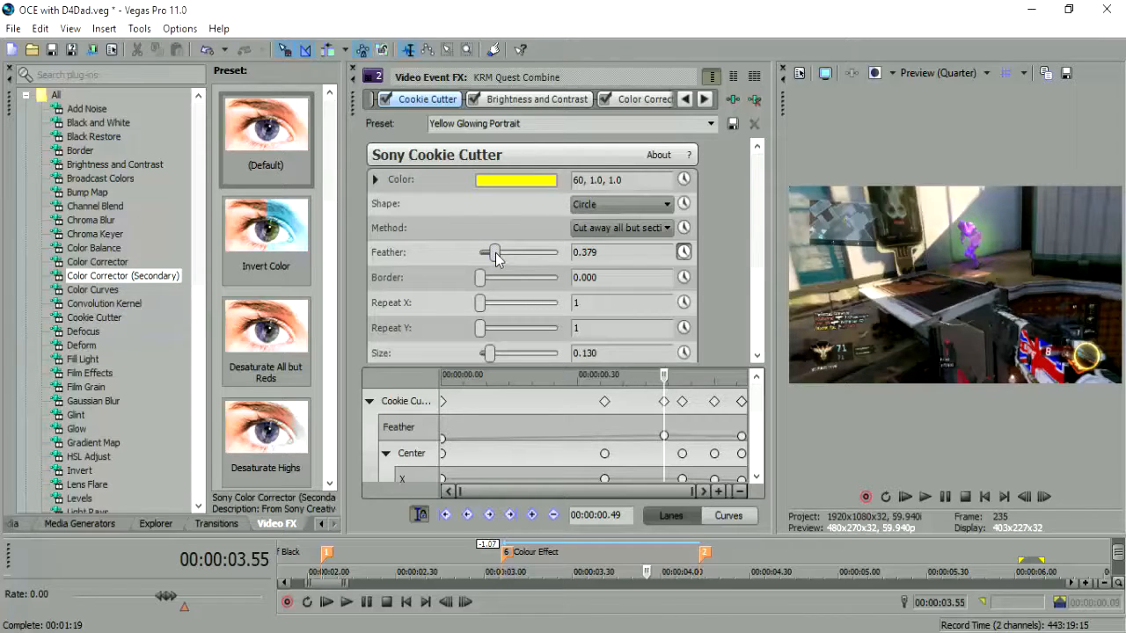
left_click(1022, 498)
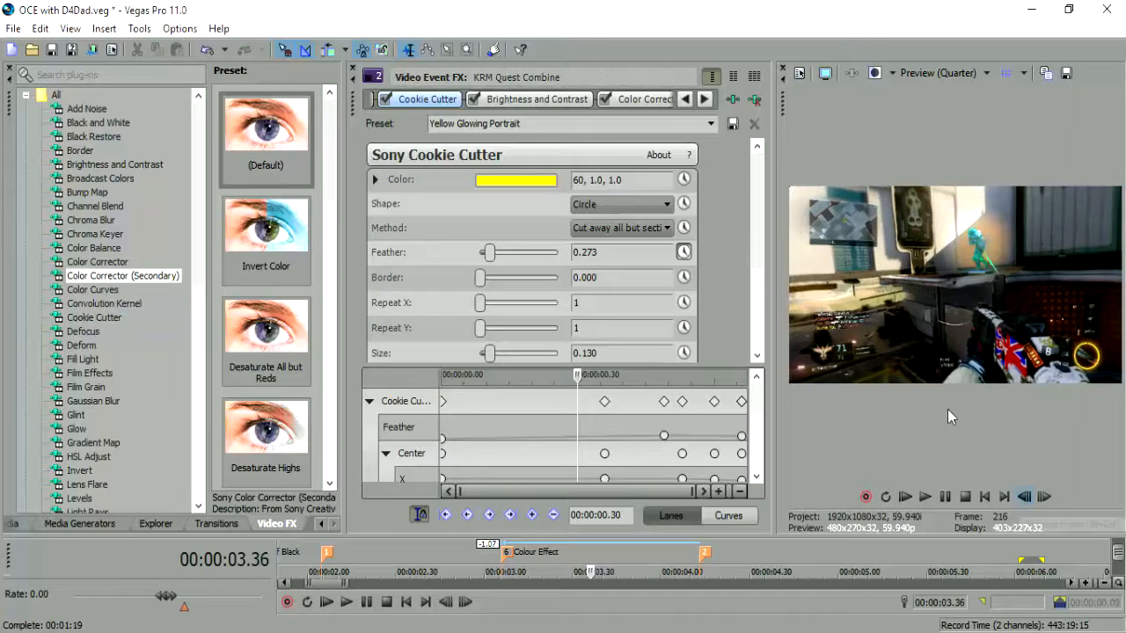
left_click_drag(493, 257, 499, 258)
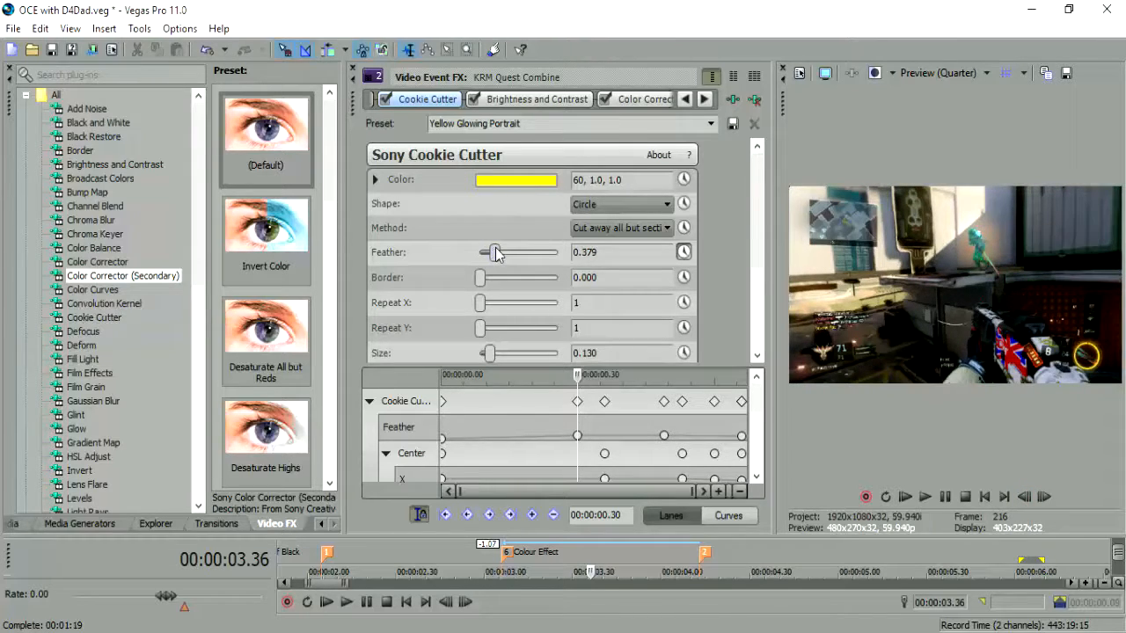
Move the first Feather keyframe from the clip's start to 00:00:00.11.
left_click(1024, 498)
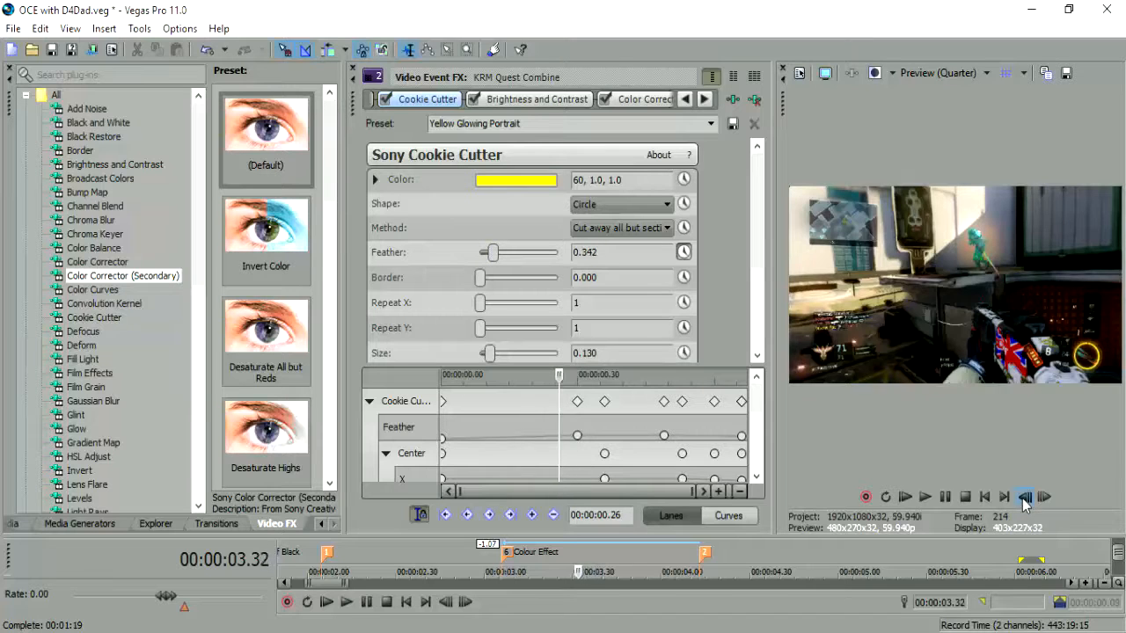
left_click(1025, 498)
left_click(1025, 498)
left_click(1025, 498)
left_click(1025, 498)
left_click(1025, 498)
left_click(1024, 498)
left_click(1025, 498)
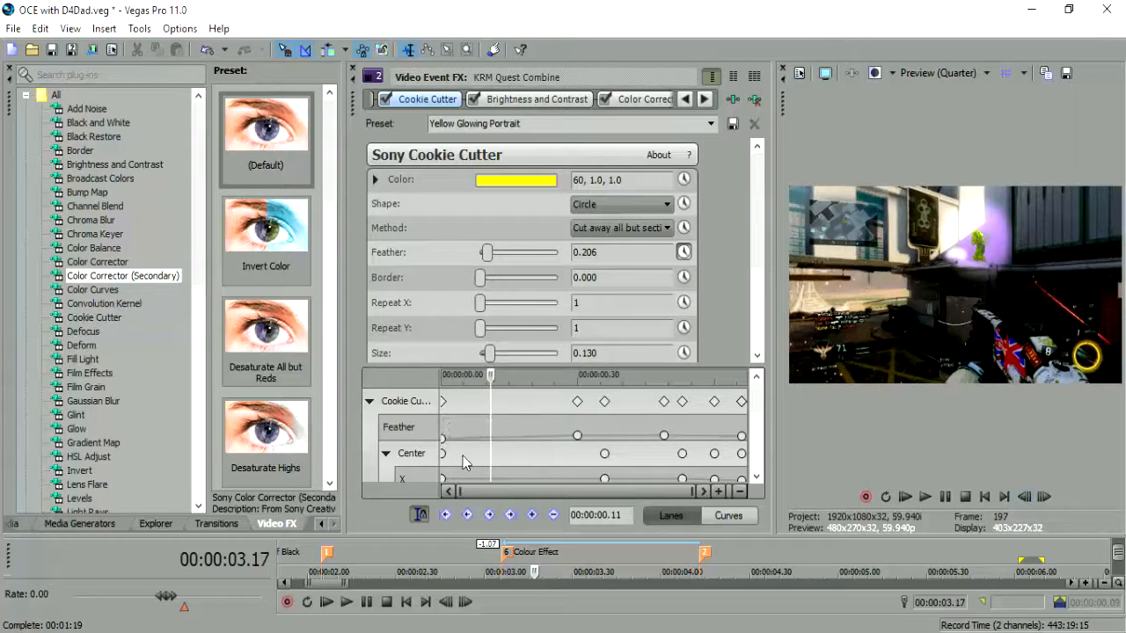
left_click_drag(443, 437, 488, 440)
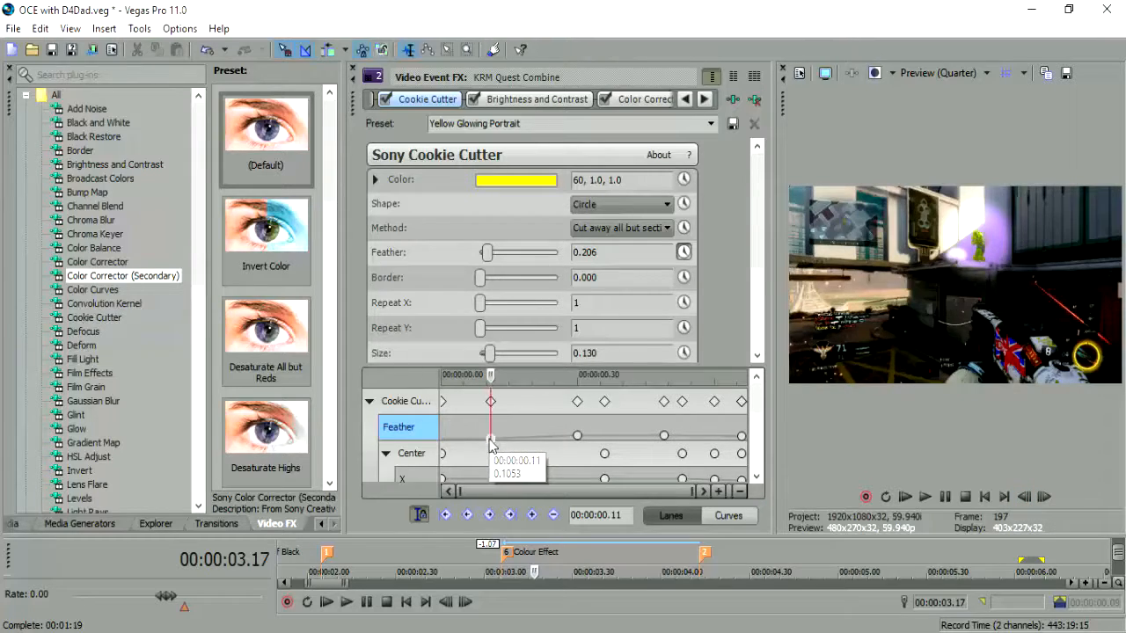
Step forward and back through the clip to examine how the circle's soft edge changes around the enemy.
left_click(1044, 498)
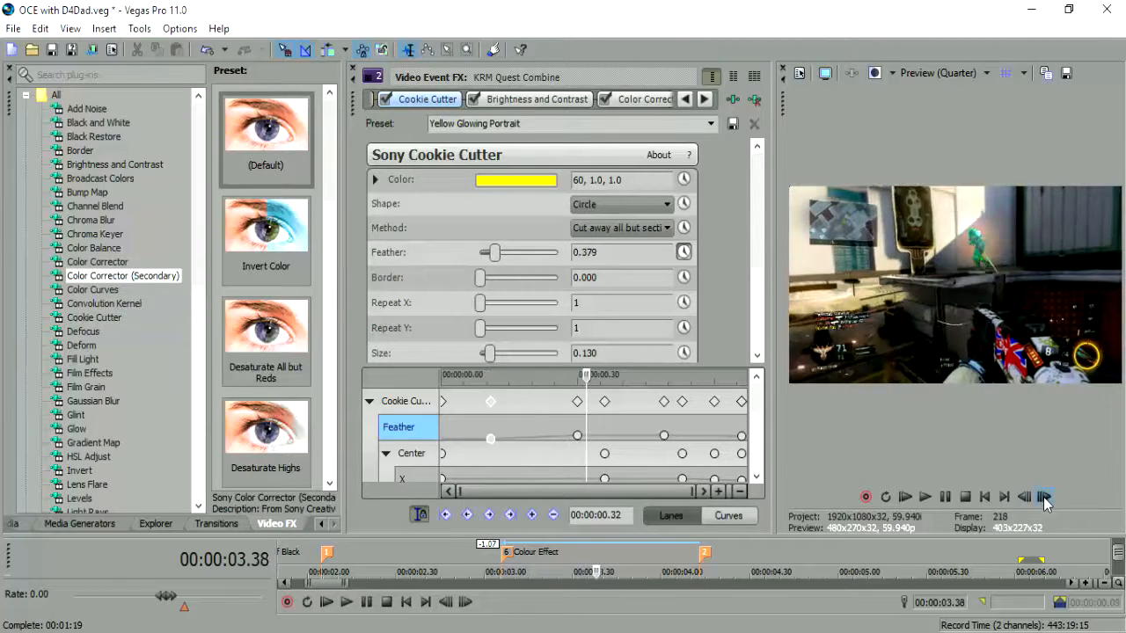
left_click(1043, 497)
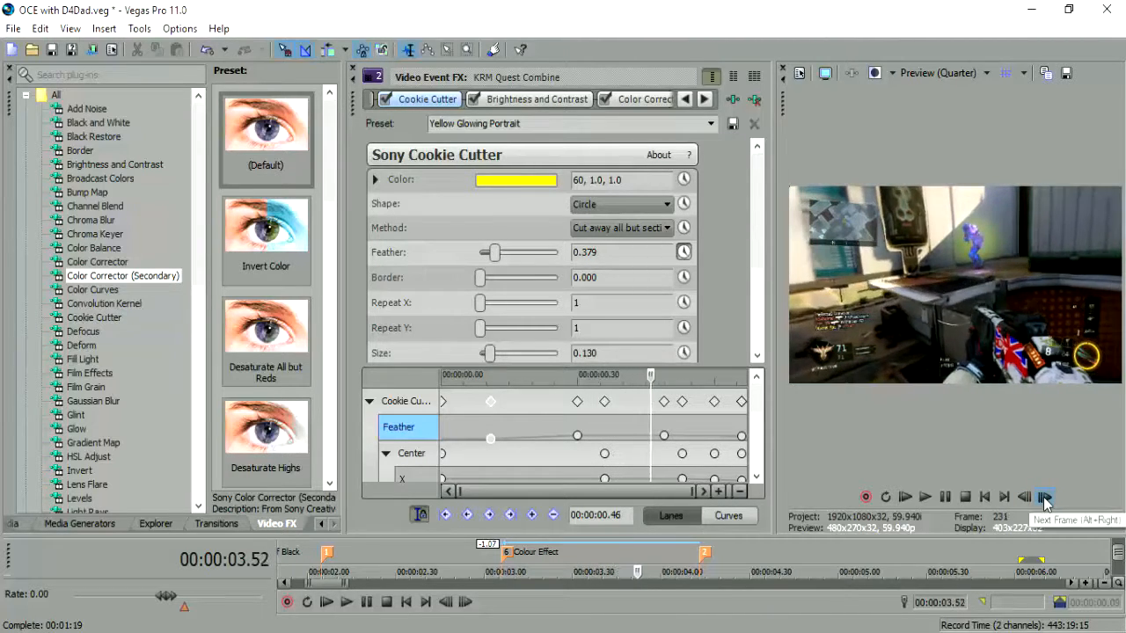
left_click(1044, 498)
left_click(1044, 498)
left_click(1026, 498)
left_click(1027, 499)
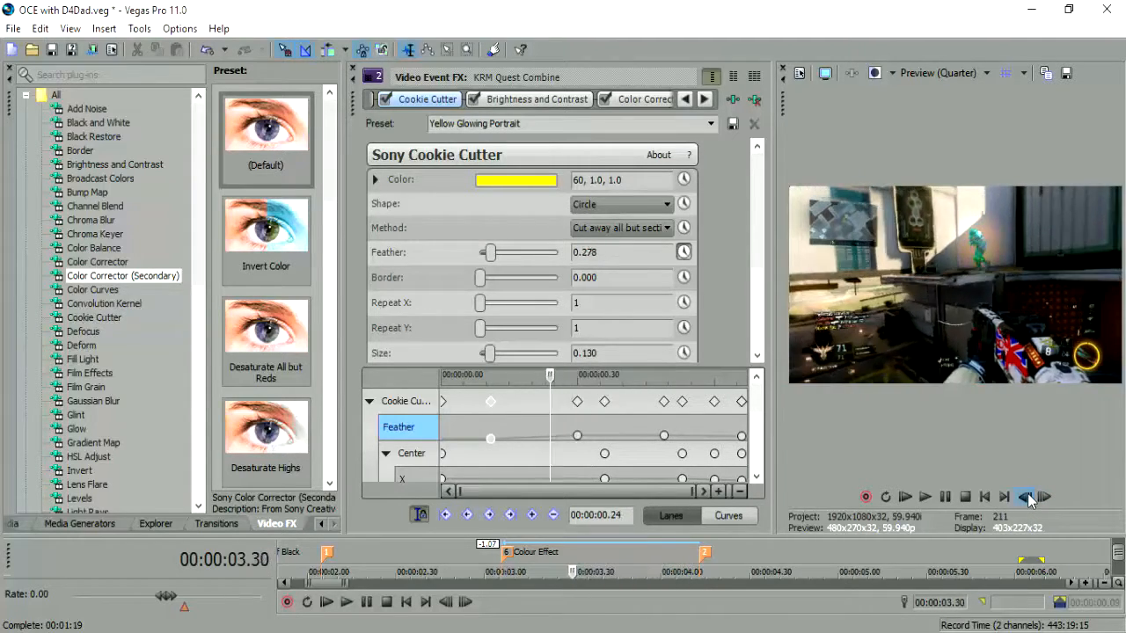
left_click(1044, 497)
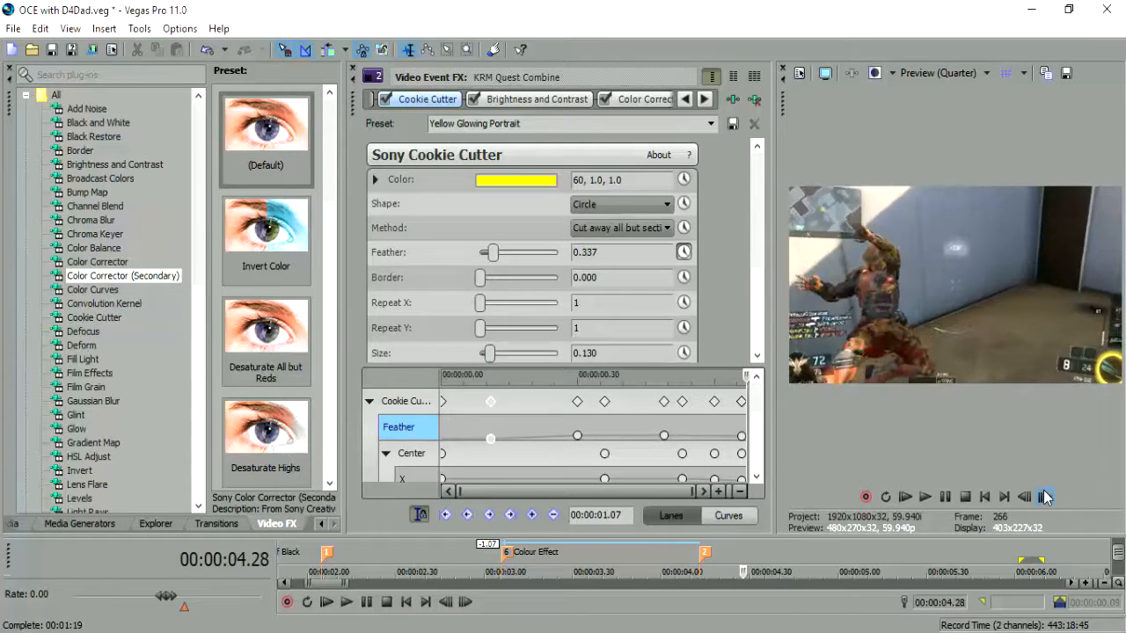
left_click(1034, 497)
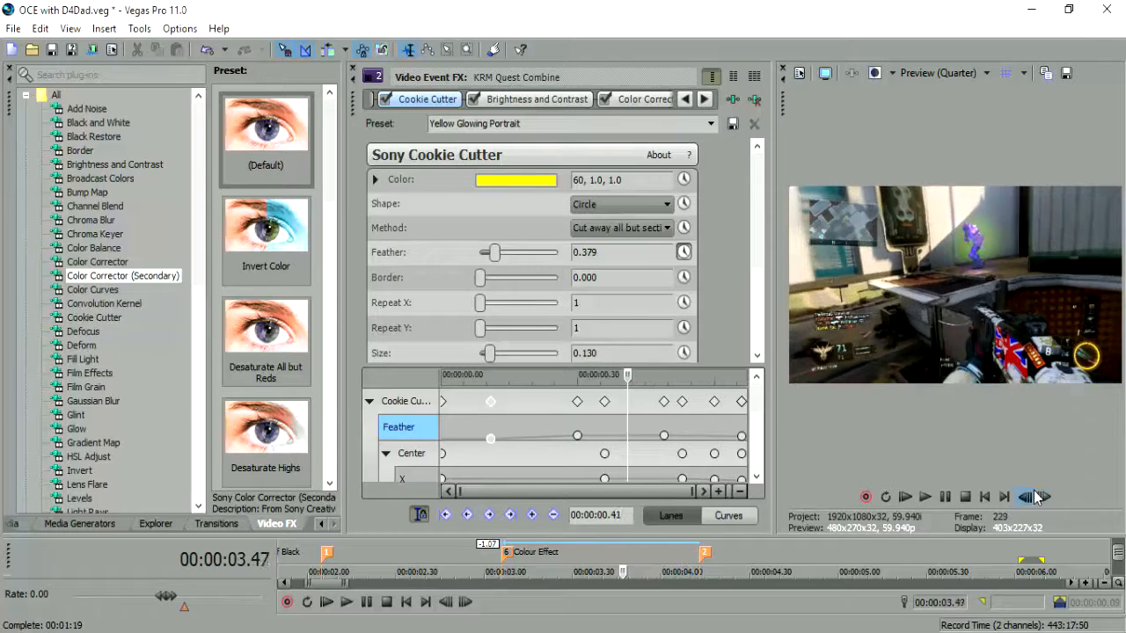
scroll(760, 245, "down", 3)
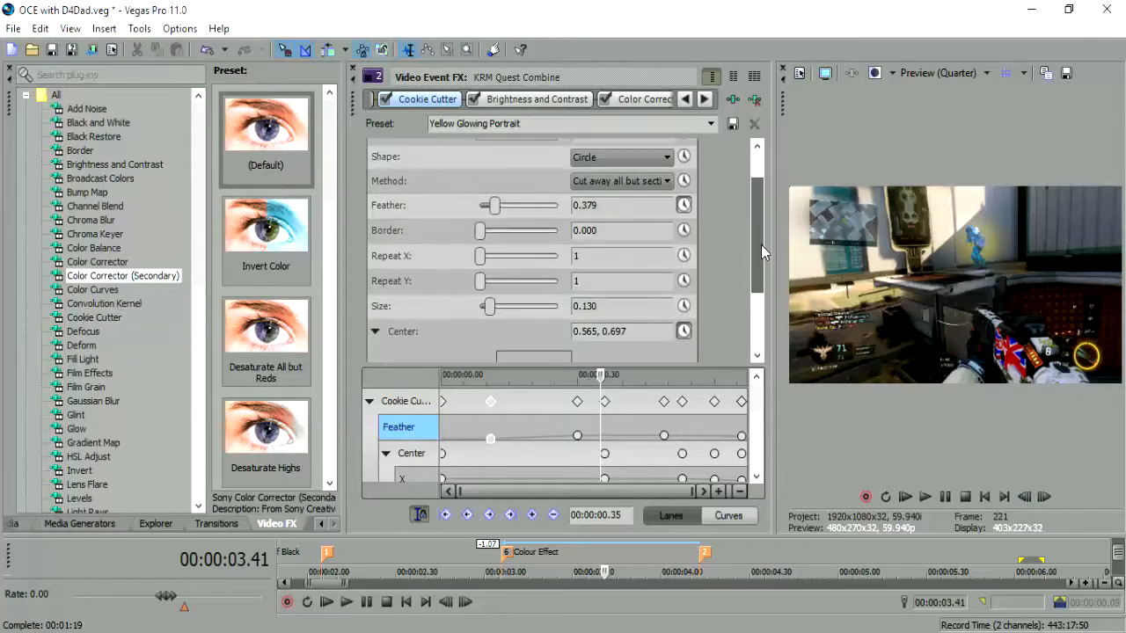
Enlarge the timeline area and play through the Colour Effect section twice, starting shortly before it.
left_click_drag(555, 536, 466, 411)
left_click(320, 467)
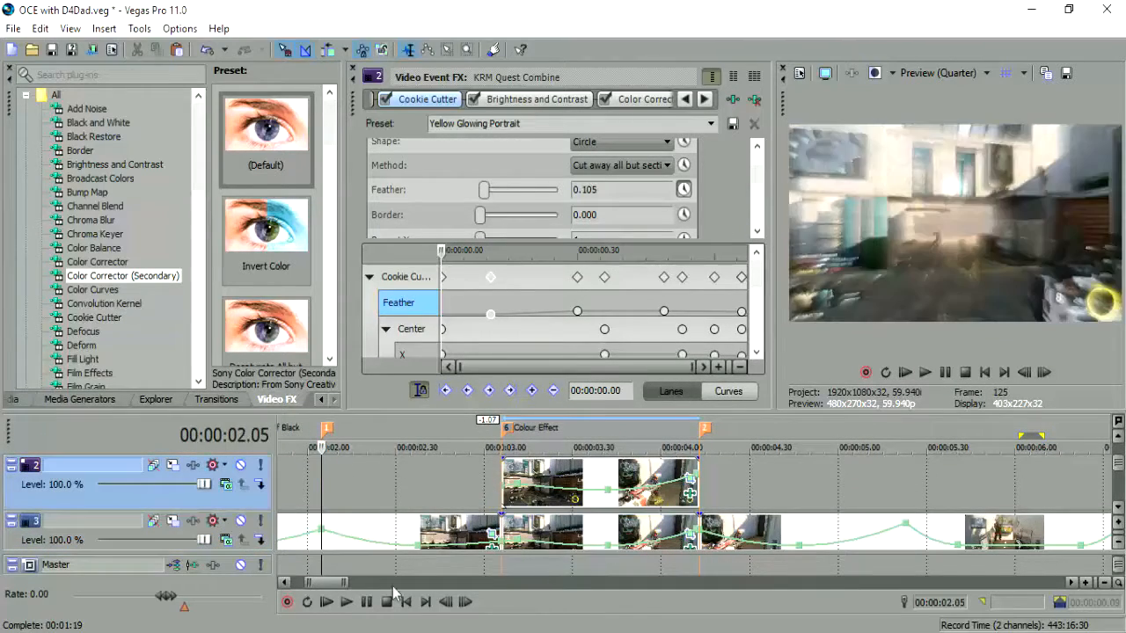
left_click(345, 602)
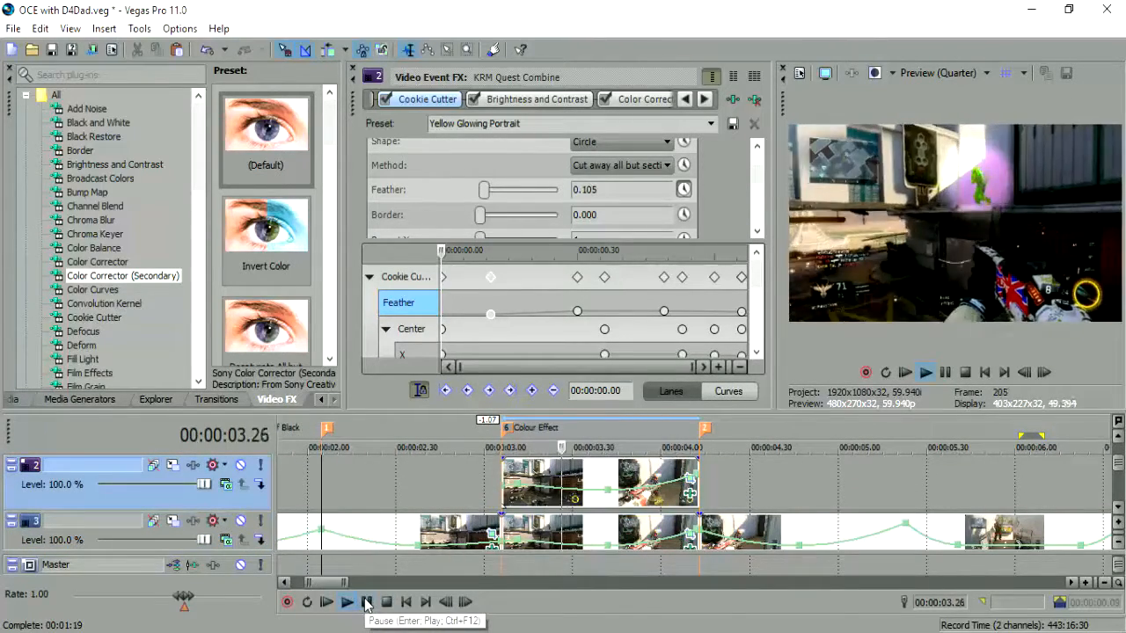
left_click(367, 602)
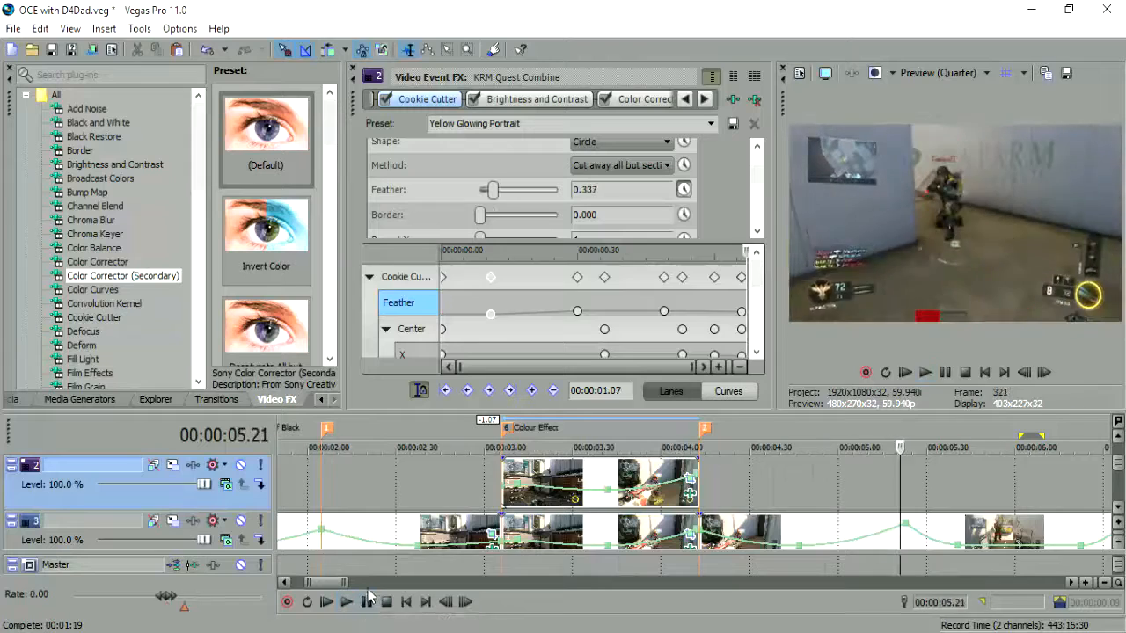
left_click(366, 492)
left_click(347, 602)
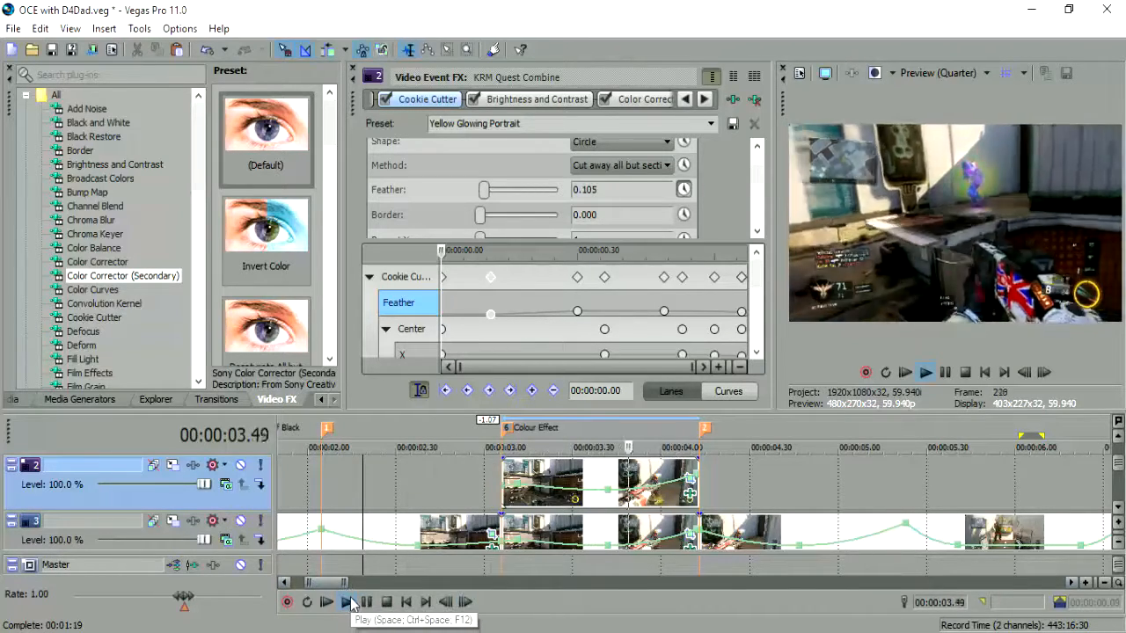
left_click(368, 602)
Step frame by frame through the footage just before the Colour Effect section to examine the lead-in.
left_click(383, 495)
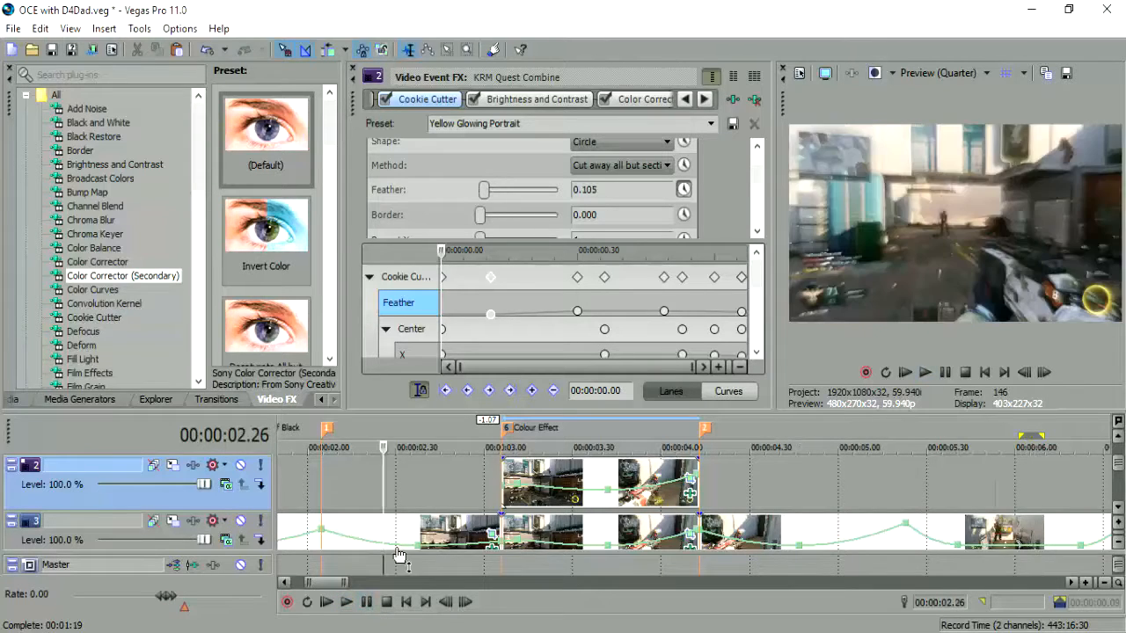
left_click(1043, 373)
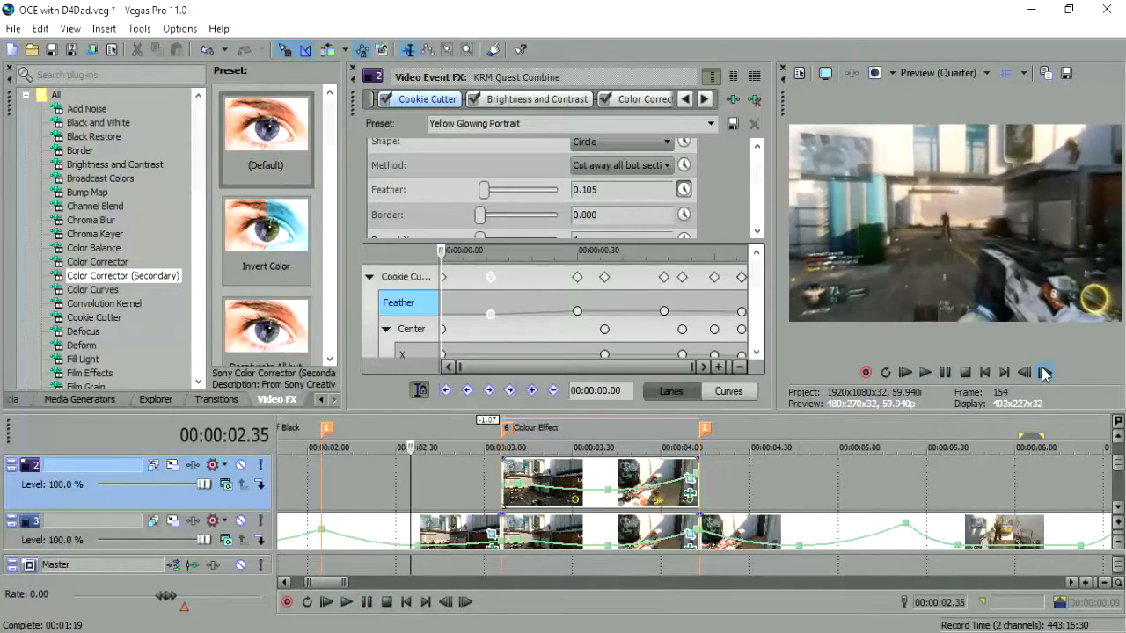
left_click_drag(1043, 372, 1043, 373)
left_click(397, 500)
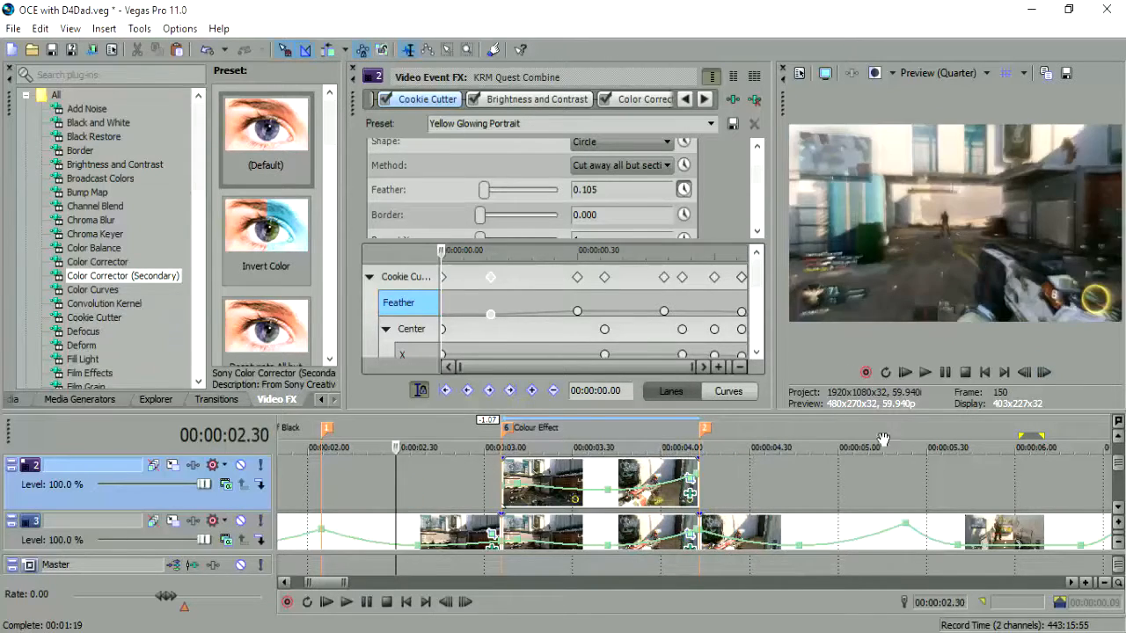
left_click_drag(1043, 372, 1024, 378)
left_click(1024, 374)
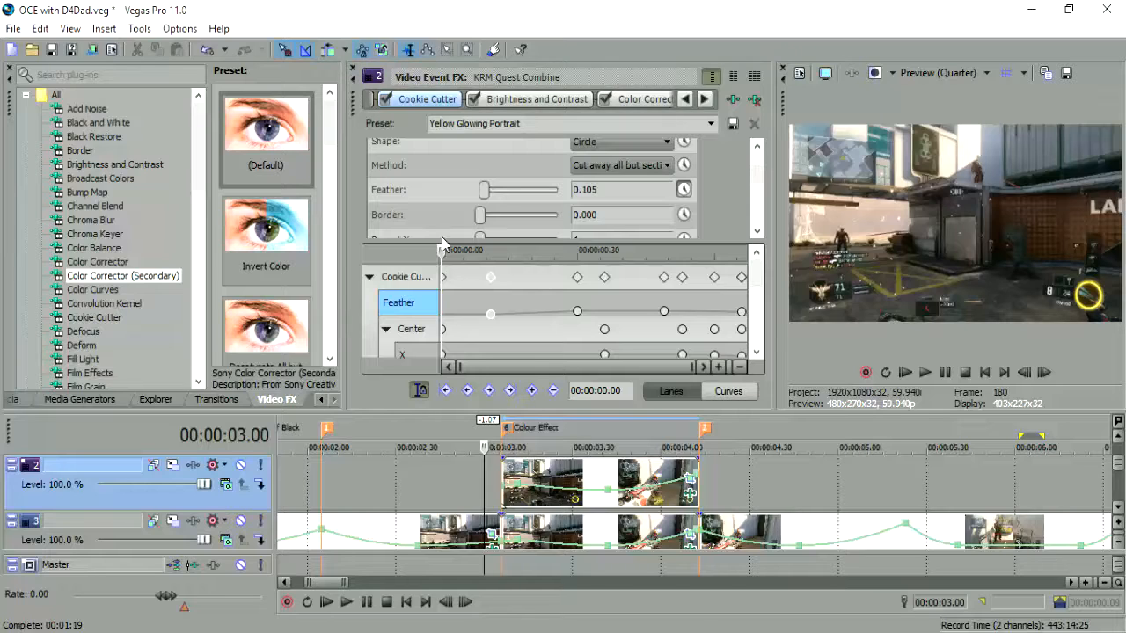
Return to the start of the upper Colour Effect clip and close its Video Event FX window.
left_click(504, 475)
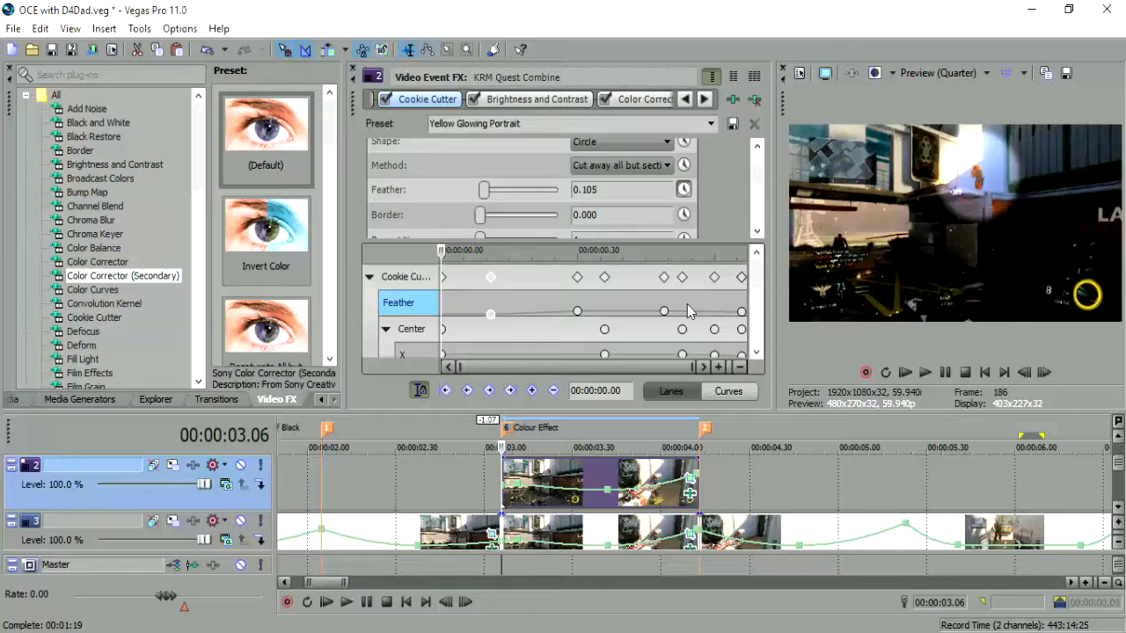
left_click(899, 493)
key("space")
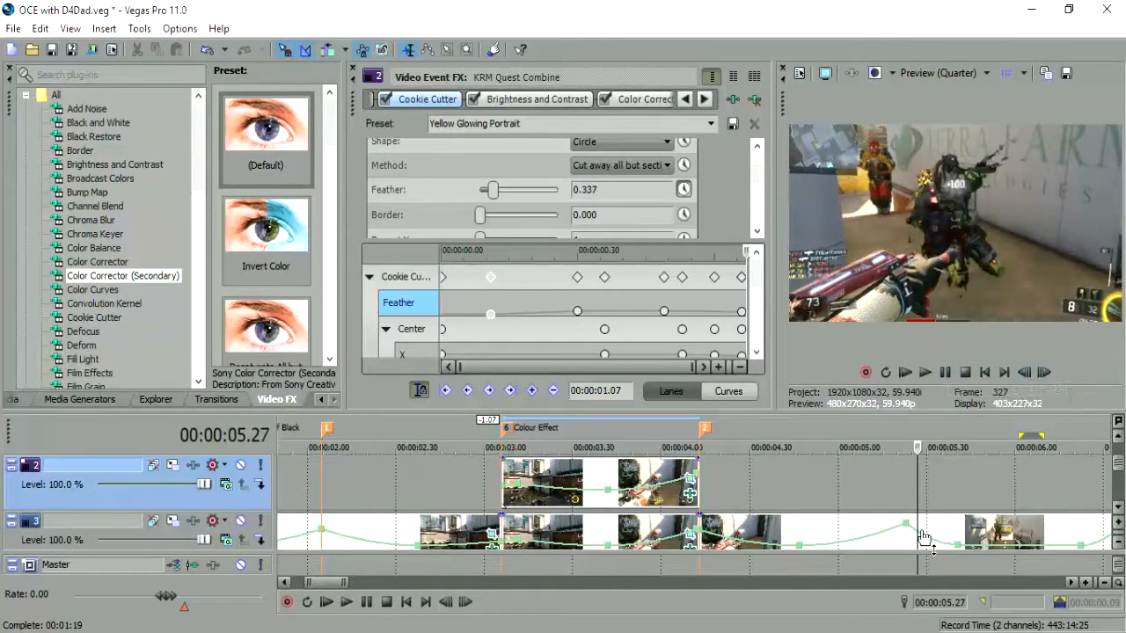
left_click(503, 491)
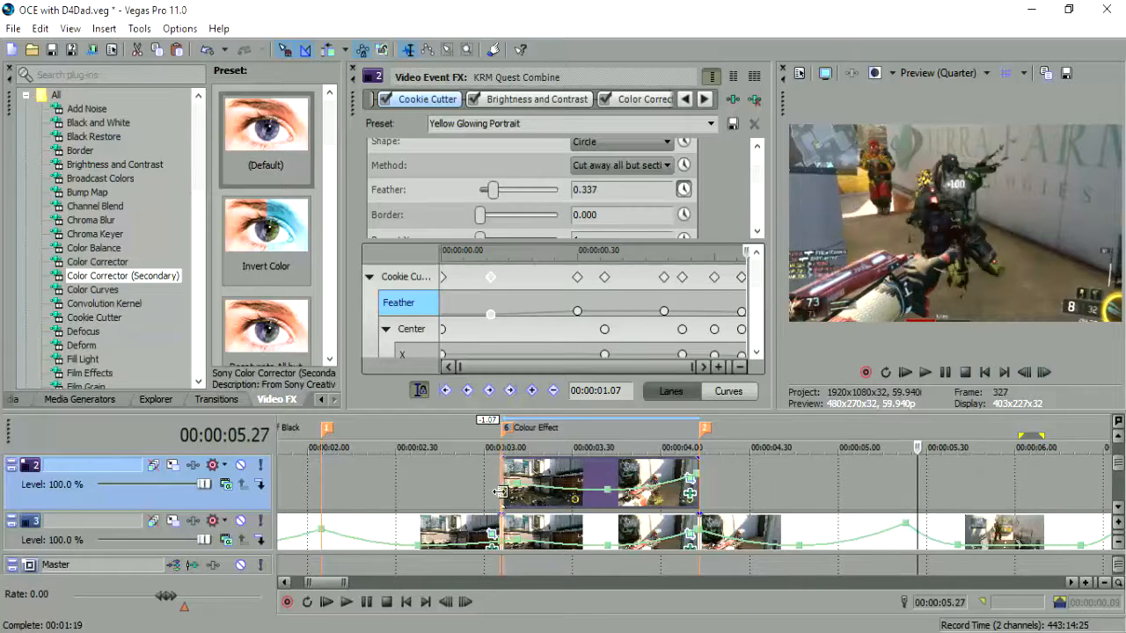
left_click(352, 70)
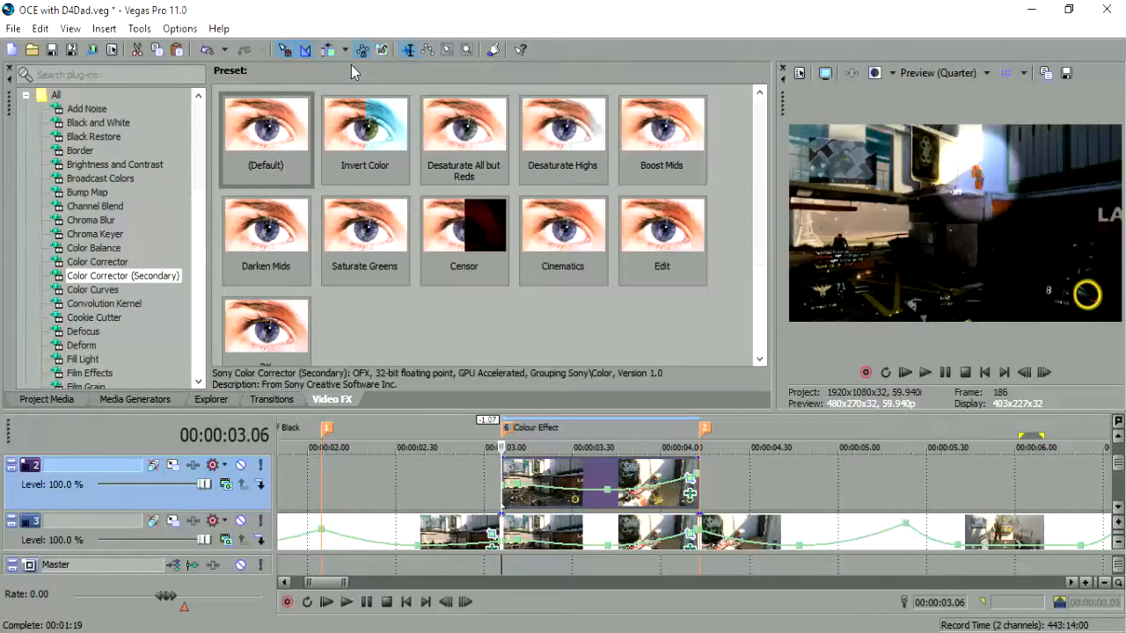